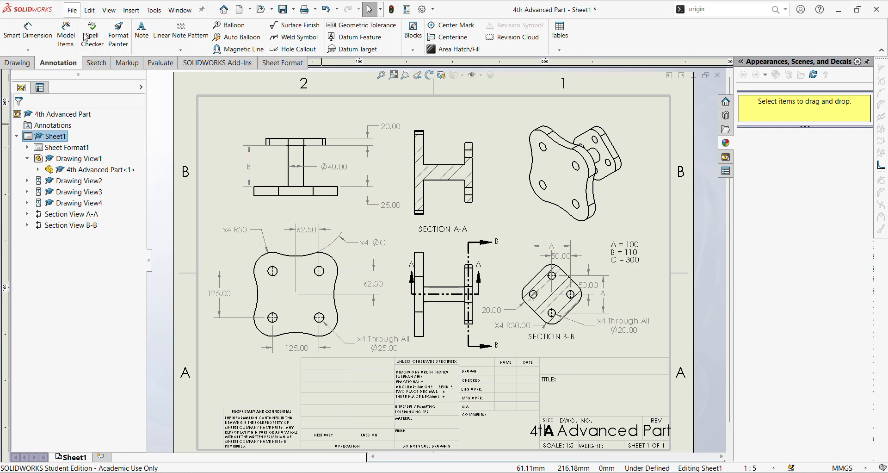
Switch to the new Part3 document, expand its equations, and start a sketch on the Front Plane.
{"action": "left_click", "coordinate": [337, 436]}
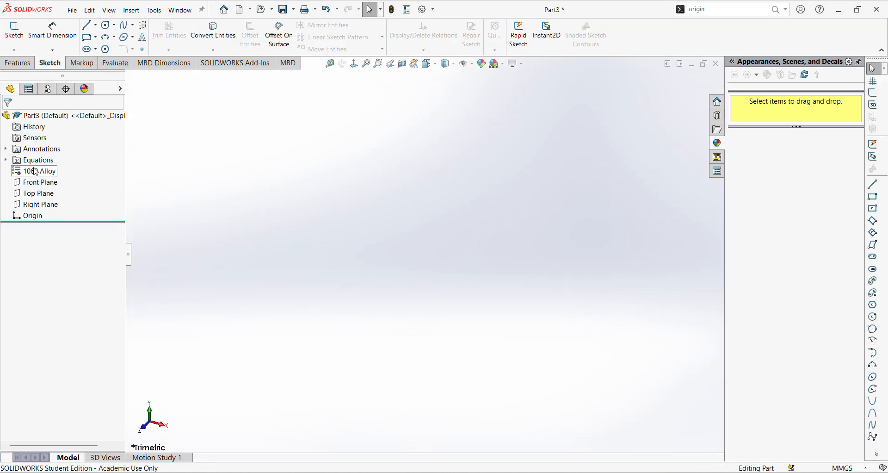
{"action": "left_click", "coordinate": [6, 161]}
{"action": "left_click", "coordinate": [15, 31]}
{"action": "left_click", "coordinate": [526, 213]}
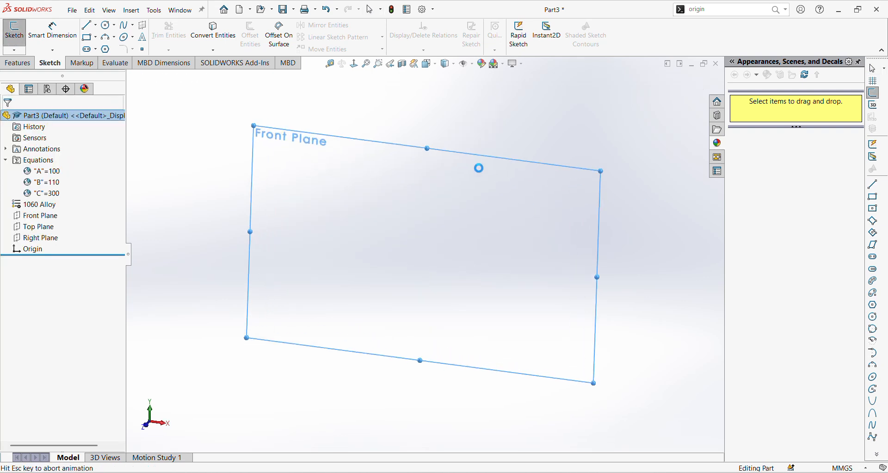
Sketch a vertical centerline passing through the origin with its length set to ="A".
{"action": "left_click", "coordinate": [95, 26]}
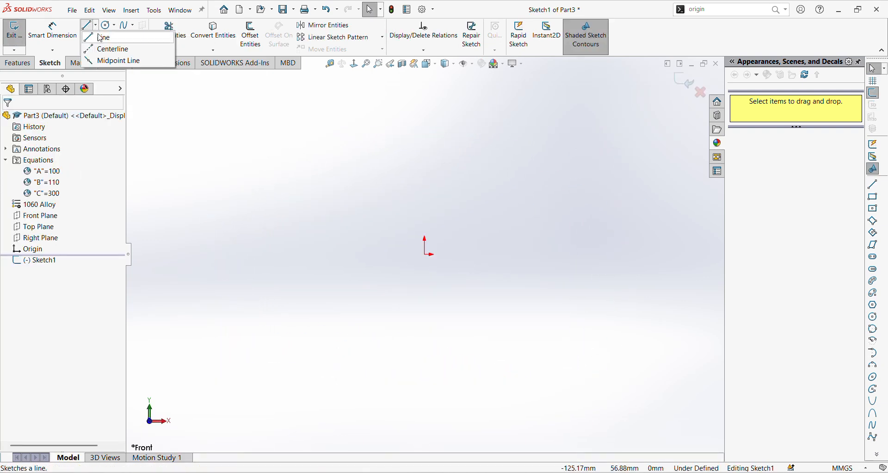
{"action": "left_click", "coordinate": [118, 51]}
{"action": "left_click_drag", "start_coordinate": [425, 140], "coordinate": [424, 322]}
{"action": "type", "text": "1"}
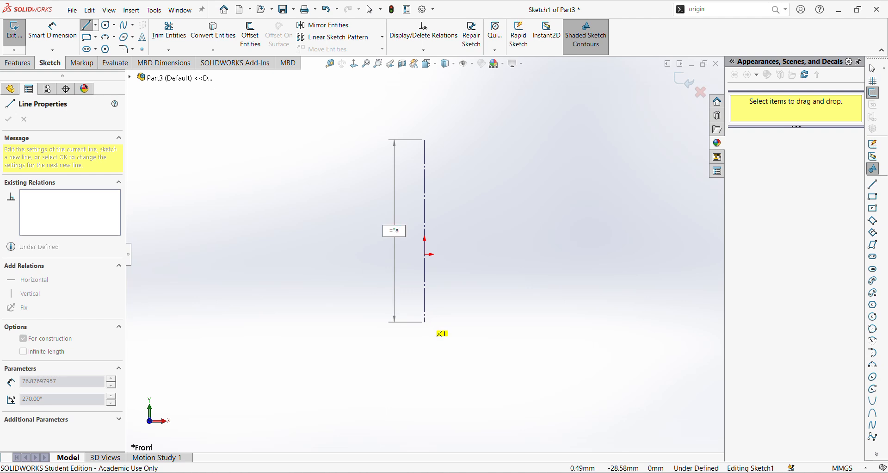
{"action": "key", "text": "Return"}
{"action": "key", "text": "Escape"}
{"action": "key", "text": "Escape"}
{"action": "left_click", "coordinate": [96, 26]}
{"action": "left_click", "coordinate": [106, 49]}
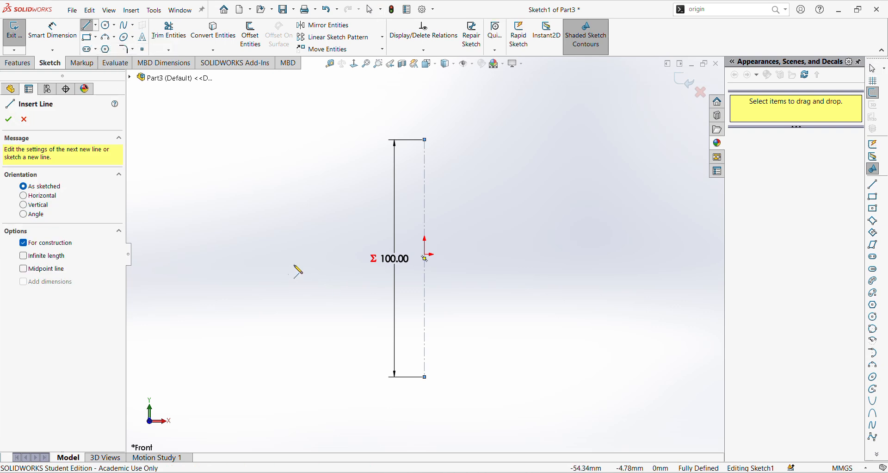
{"action": "left_click", "coordinate": [282, 254]}
{"action": "key", "text": "Escape"}
{"action": "key", "text": "Escape"}
Sketch a horizontal centerline through the origin with its length set to ="A".
{"action": "left_click", "coordinate": [95, 26]}
{"action": "left_click", "coordinate": [108, 47]}
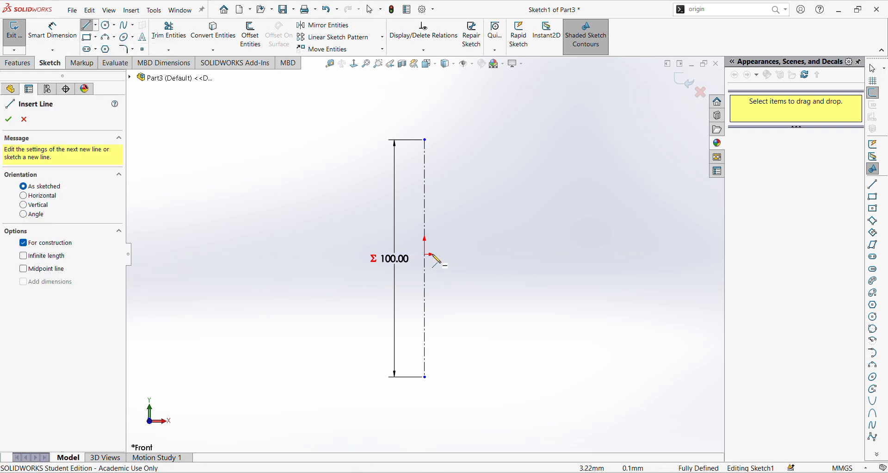
{"action": "left_click", "coordinate": [558, 254]}
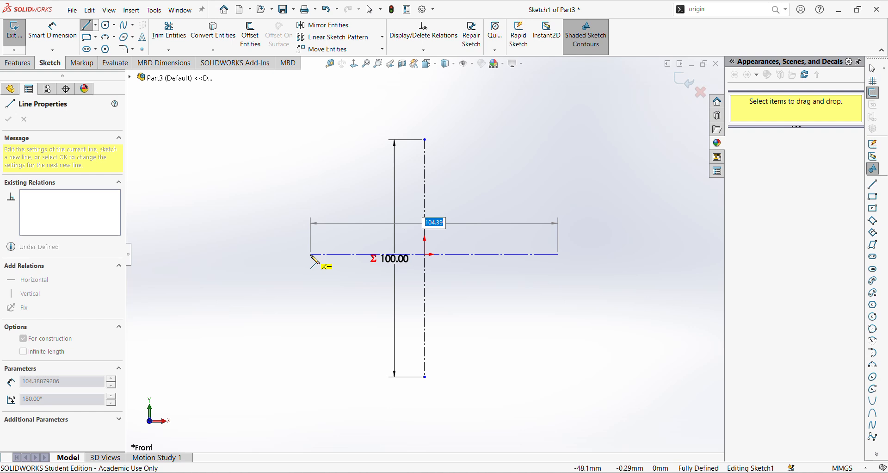
{"action": "type", "text": "=\"a\""}
{"action": "key", "text": "Return"}
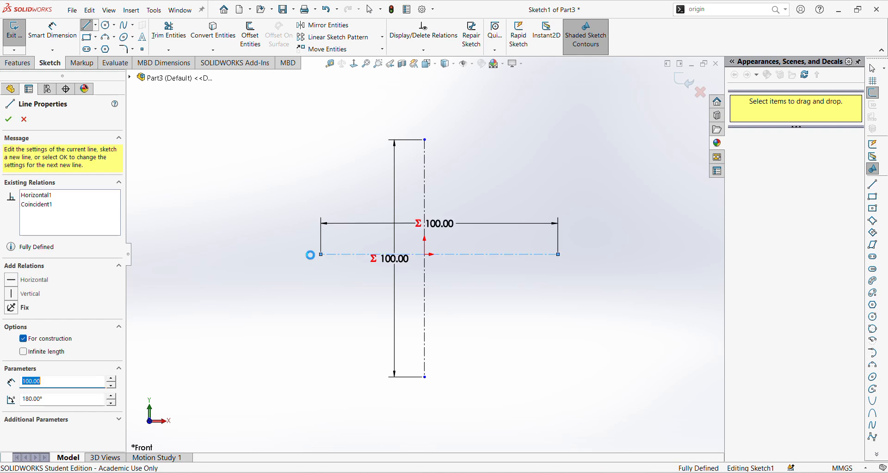
{"action": "key", "text": "Escape"}
Dimension from the origin to the right end of the horizontal centerline and set it to ="A"/2.
{"action": "left_click", "coordinate": [54, 29]}
{"action": "left_click", "coordinate": [426, 255]}
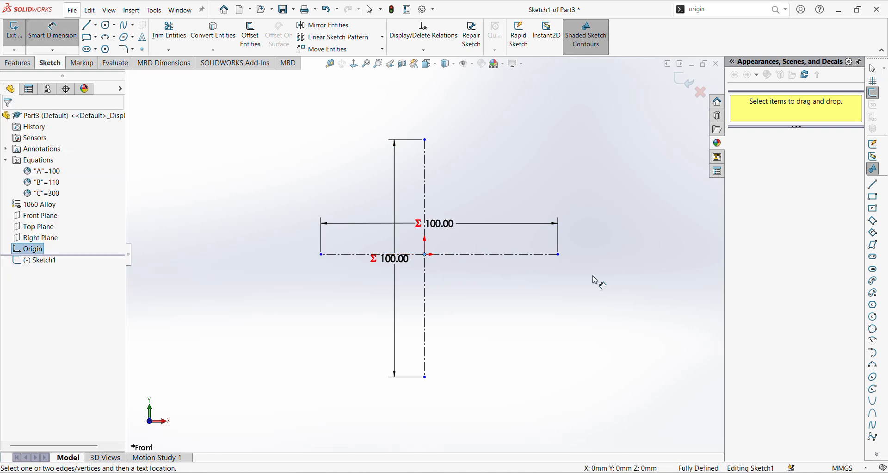
{"action": "left_click", "coordinate": [560, 255]}
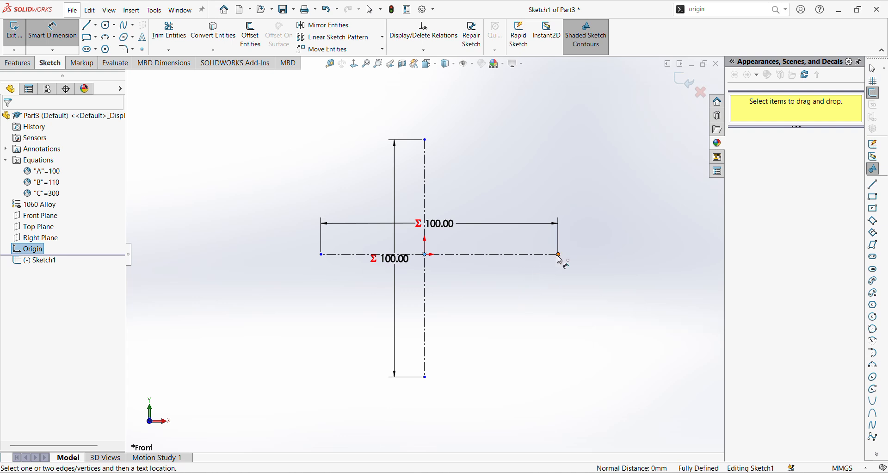
{"action": "left_click", "coordinate": [467, 292]}
{"action": "type", "text": "=\""}
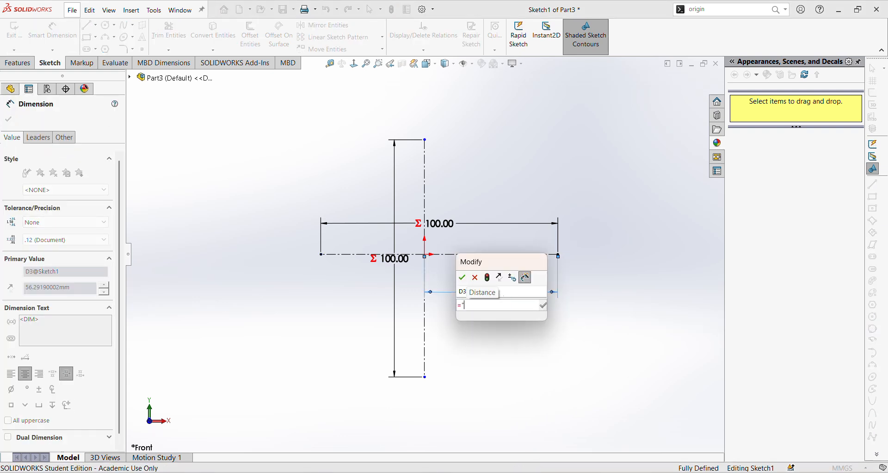
{"action": "type", "text": "a\"/2"}
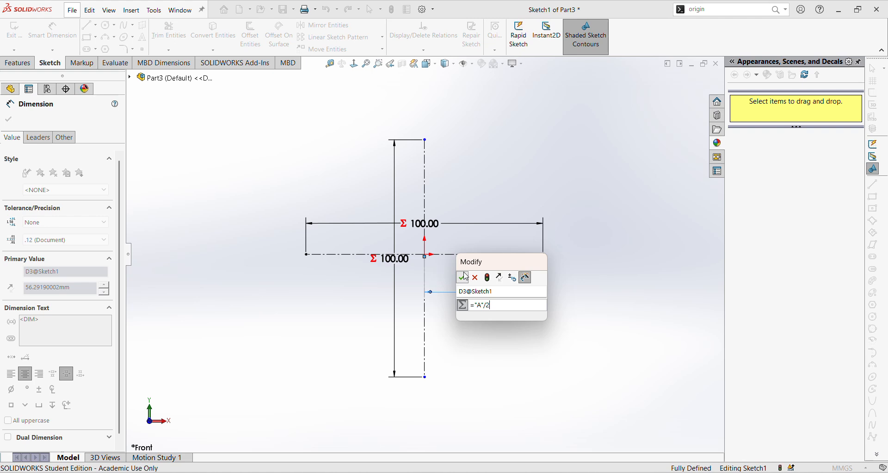
{"action": "left_click", "coordinate": [463, 278]}
Dimension from the upper end of the vertical centerline to the origin and set it to ="A"/2.
{"action": "left_click", "coordinate": [425, 140]}
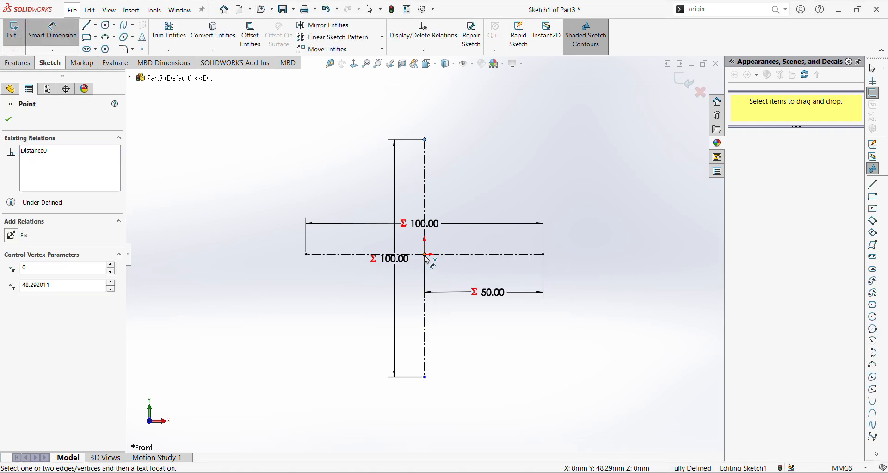
{"action": "left_click", "coordinate": [425, 254]}
{"action": "left_click", "coordinate": [340, 200]}
{"action": "type", "text": "=\"a"}
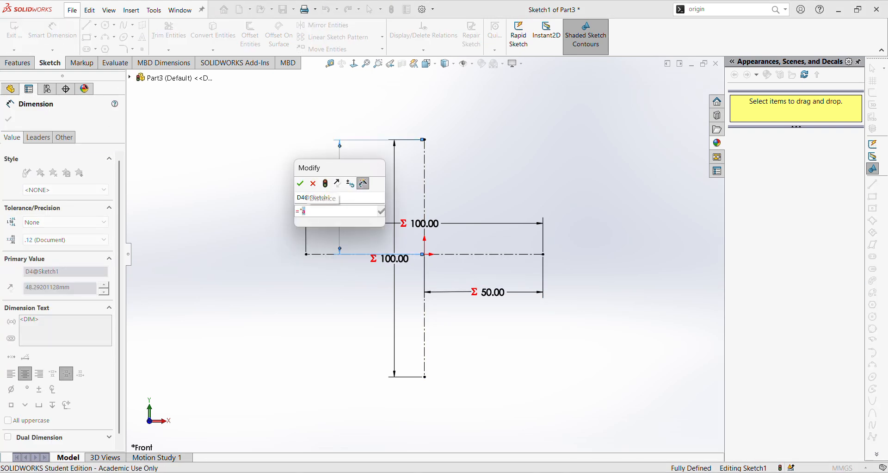
{"action": "type", "text": "/2"}
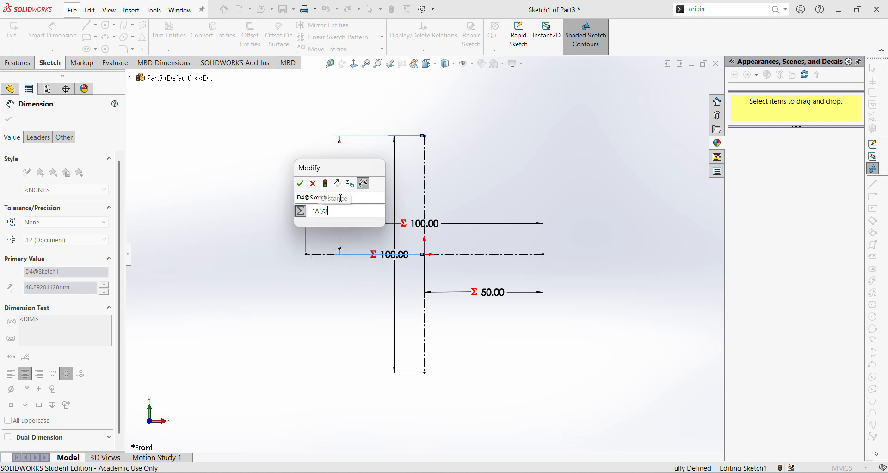
{"action": "left_click", "coordinate": [301, 183]}
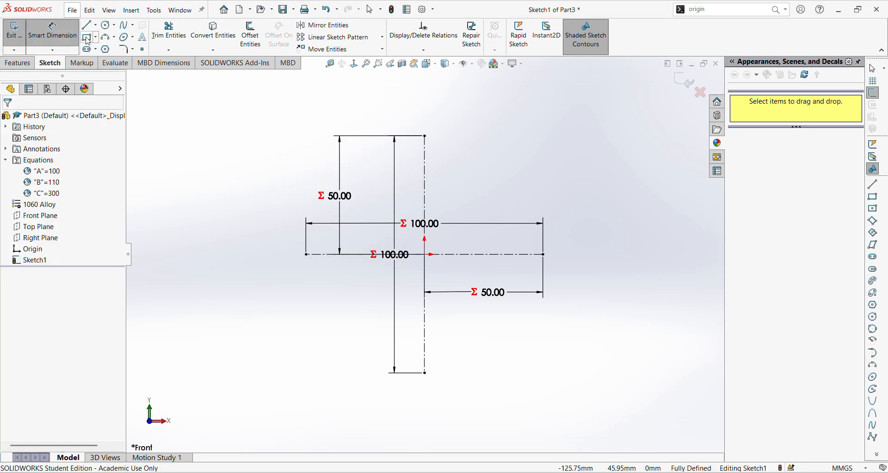
Sketch a 20 mm diameter circle centred on the upper end of the vertical centerline.
{"action": "left_click", "coordinate": [108, 25]}
{"action": "left_click", "coordinate": [425, 136]}
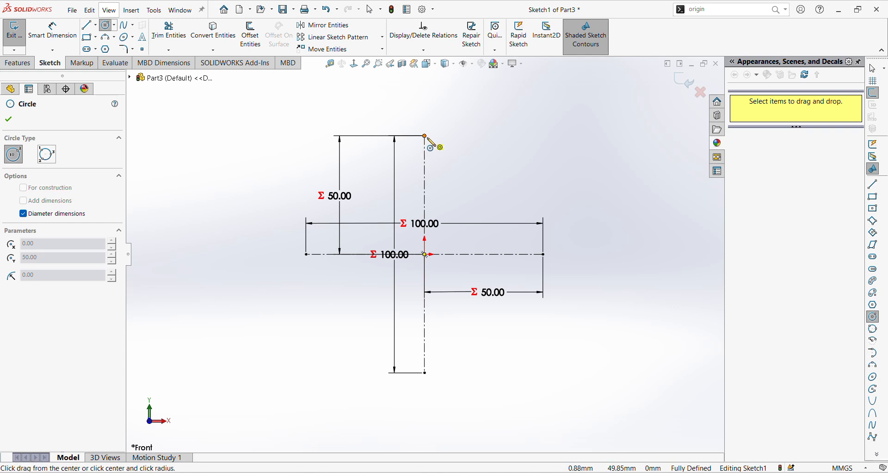
{"action": "type", "text": "20"}
{"action": "key", "text": "Return"}
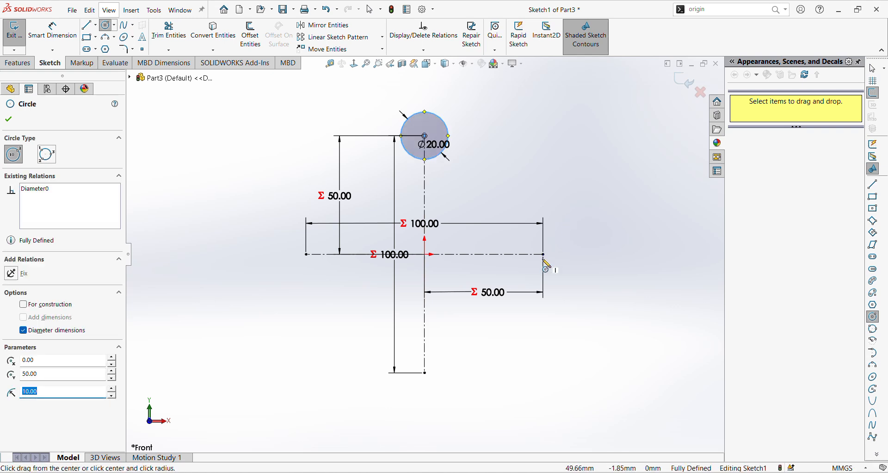
{"action": "left_click", "coordinate": [544, 252]}
{"action": "key", "text": "Escape"}
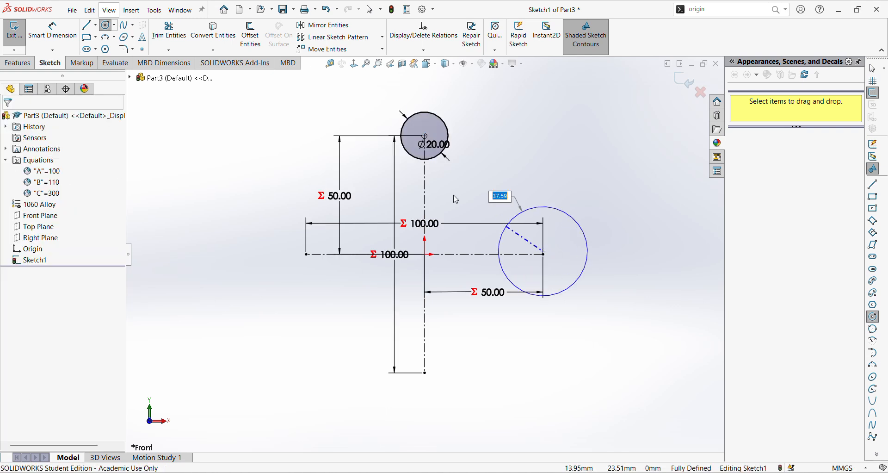
Sketch a 20 mm diameter circle centred on the left end of the horizontal centerline.
{"action": "left_click", "coordinate": [107, 27]}
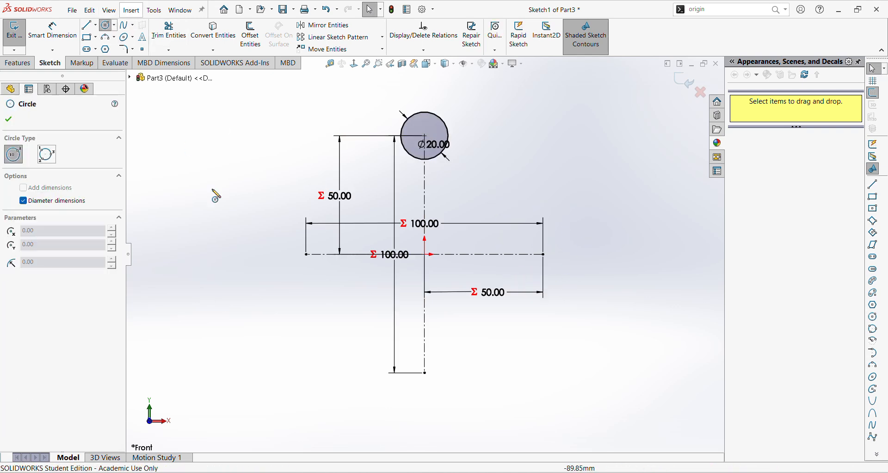
{"action": "left_click", "coordinate": [306, 254]}
{"action": "type", "text": "20"}
{"action": "key", "text": "Return"}
{"action": "key", "text": "Escape"}
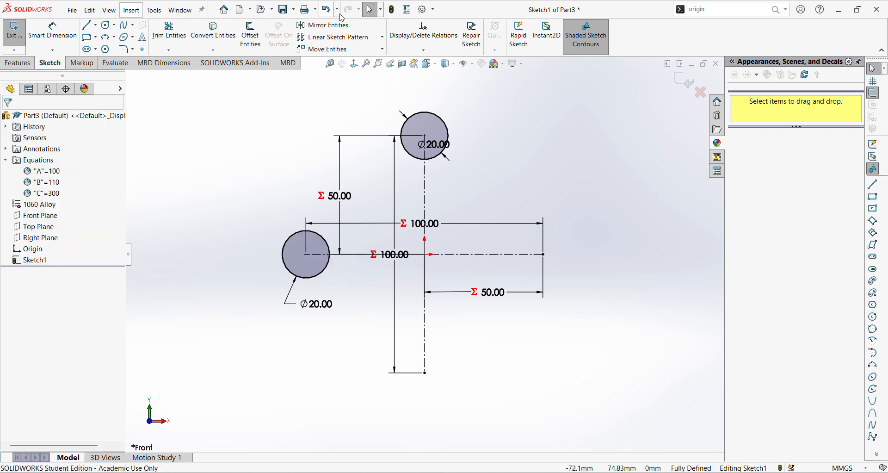
Mirror the upper circle about the horizontal centerline, keeping the original as a copy.
{"action": "left_click", "coordinate": [323, 24]}
{"action": "left_click_drag", "start_coordinate": [377, 95], "coordinate": [461, 174]}
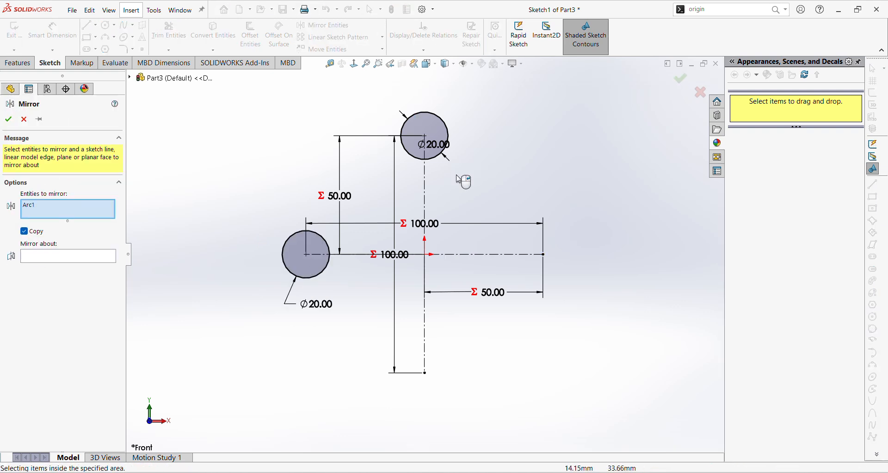
{"action": "left_click", "coordinate": [41, 257]}
{"action": "left_click", "coordinate": [481, 255]}
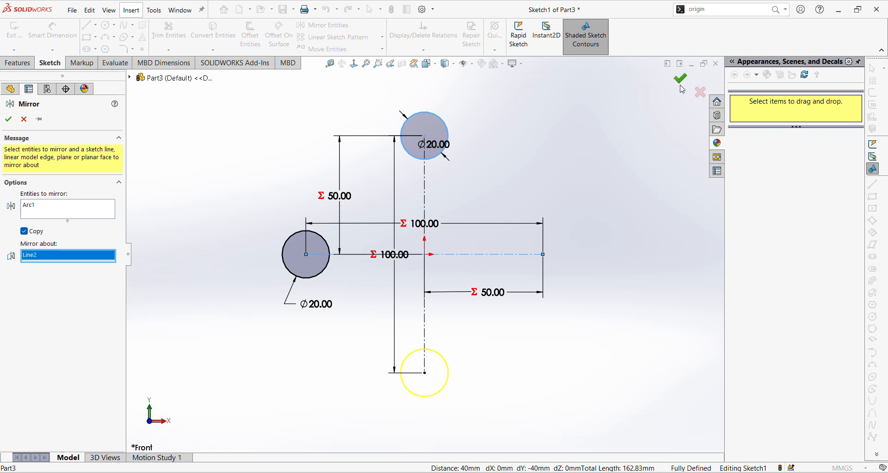
{"action": "left_click", "coordinate": [680, 79]}
{"action": "left_click_drag", "start_coordinate": [255, 216], "coordinate": [351, 299]}
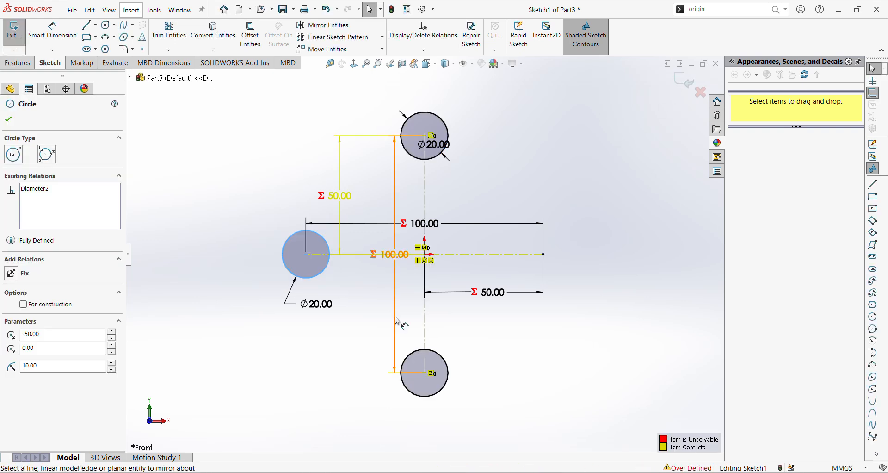
Delete the conflicting symmetric relations between the upper circle and its mirrored copy.
{"action": "left_click", "coordinate": [391, 311]}
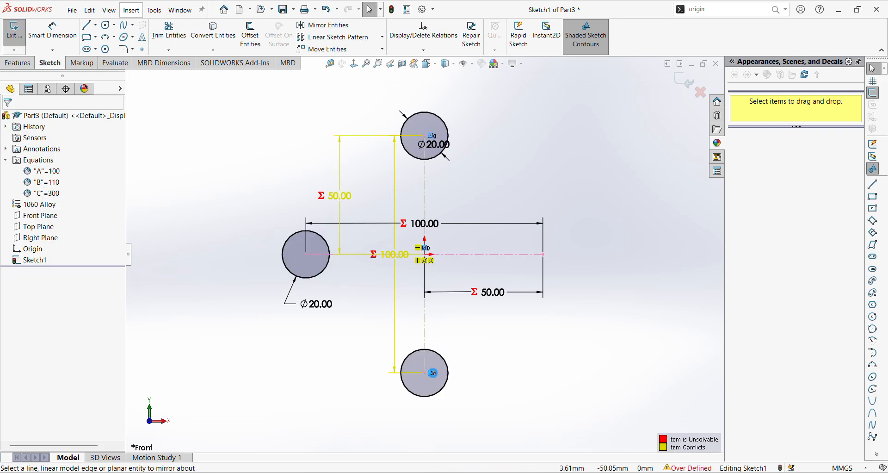
{"action": "key", "text": "Delete"}
{"action": "left_click", "coordinate": [433, 346]}
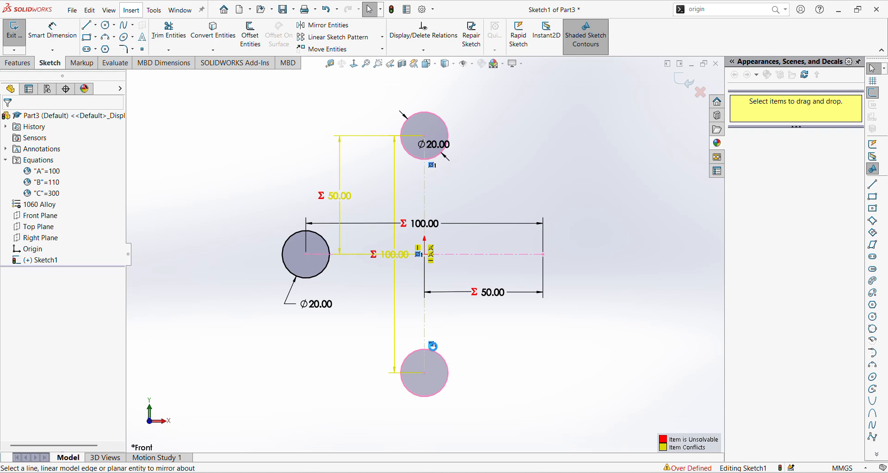
{"action": "key", "text": "Delete"}
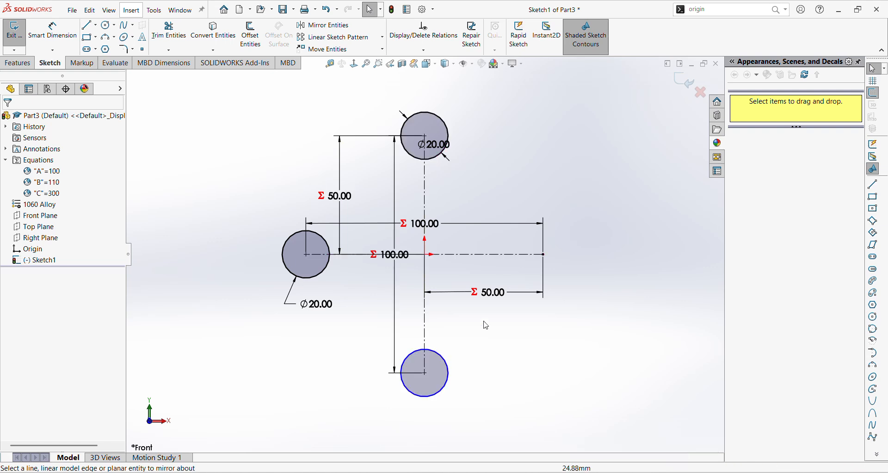
Dimension the diameter of the mirrored circle at the lower end of the vertical centerline.
{"action": "left_click", "coordinate": [448, 379]}
{"action": "left_click", "coordinate": [51, 32]}
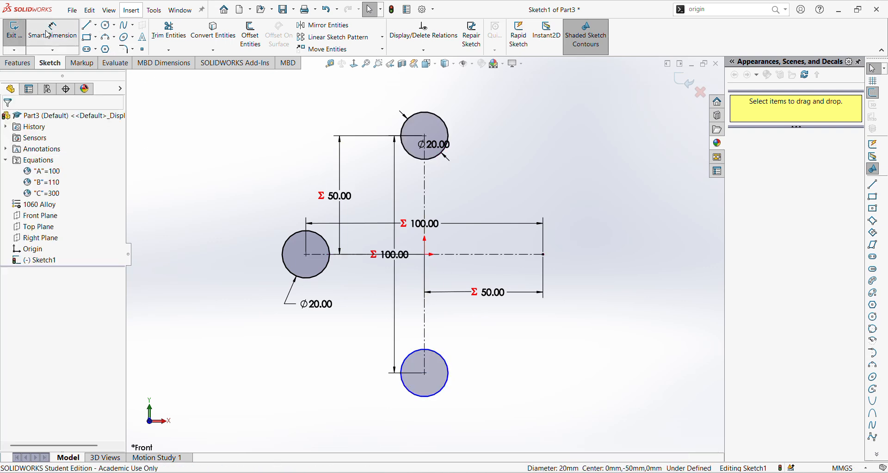
{"action": "left_click", "coordinate": [448, 392]}
{"action": "left_click", "coordinate": [499, 400]}
{"action": "key", "text": "Return"}
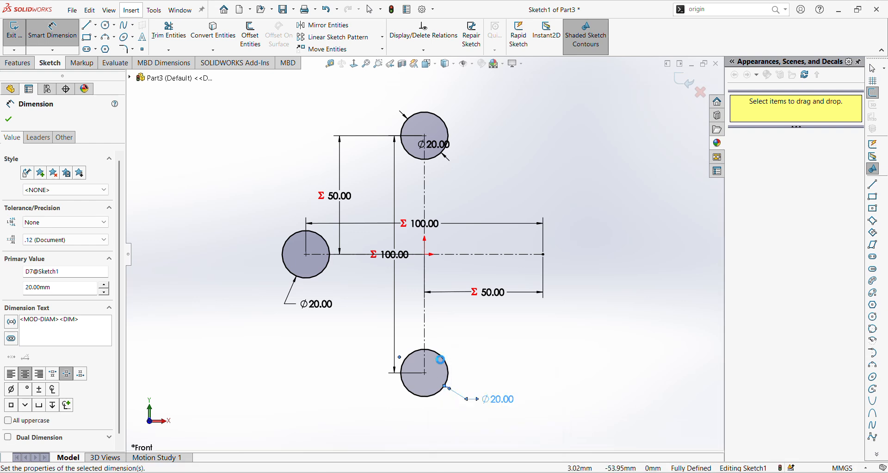
Sketch a 20 mm diameter circle centred on the right end of the horizontal centerline.
{"action": "left_click", "coordinate": [105, 25]}
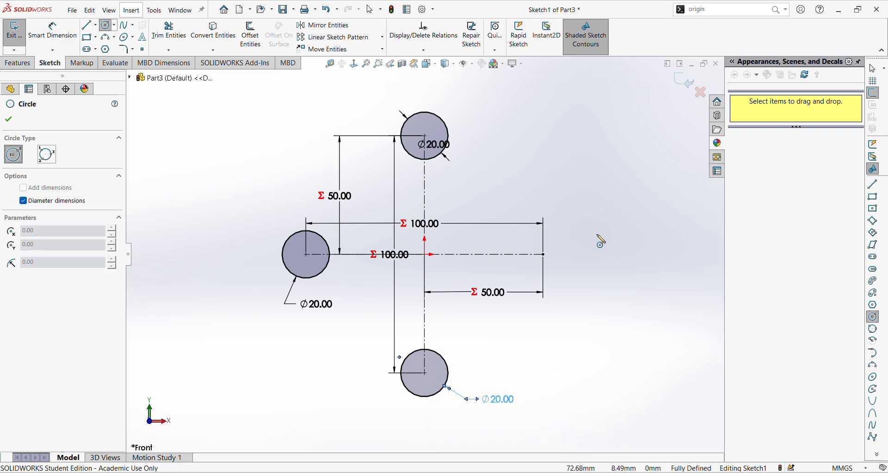
{"action": "left_click", "coordinate": [543, 254]}
{"action": "type", "text": "20"}
{"action": "key", "text": "Return"}
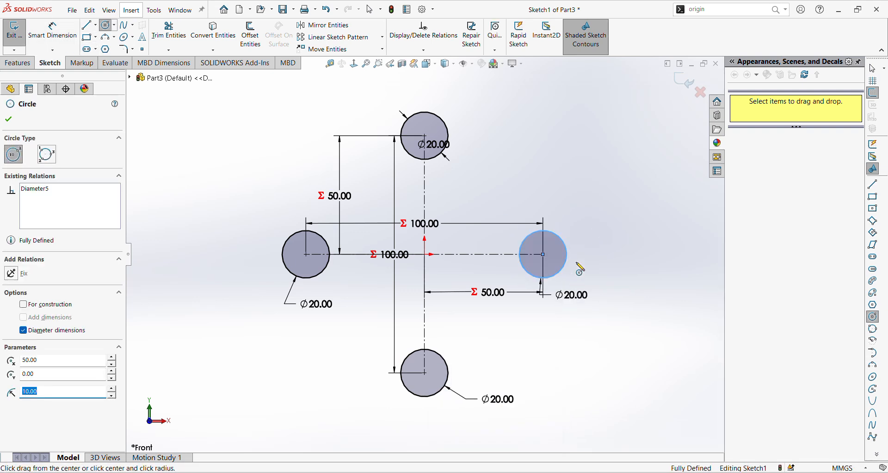
{"action": "left_click", "coordinate": [590, 207]}
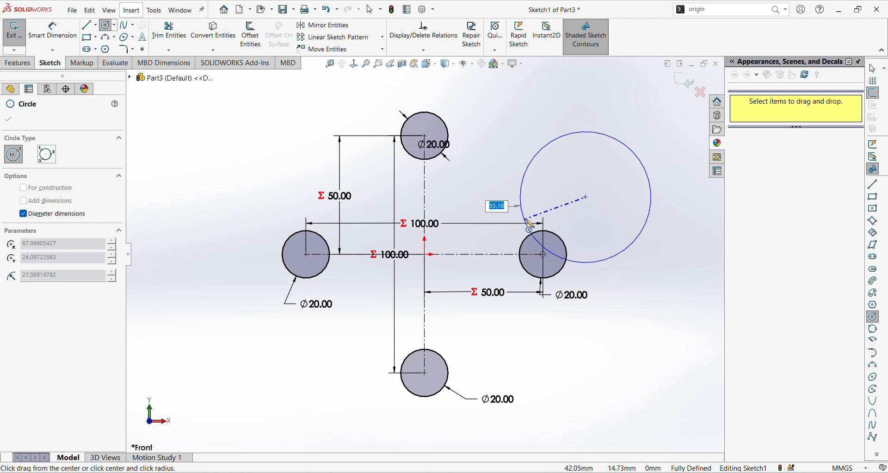
{"action": "key", "text": "Escape"}
Sketch 60 mm diameter circles concentric with the upper and right 20 mm circles.
{"action": "left_click", "coordinate": [107, 24]}
{"action": "left_click", "coordinate": [425, 136]}
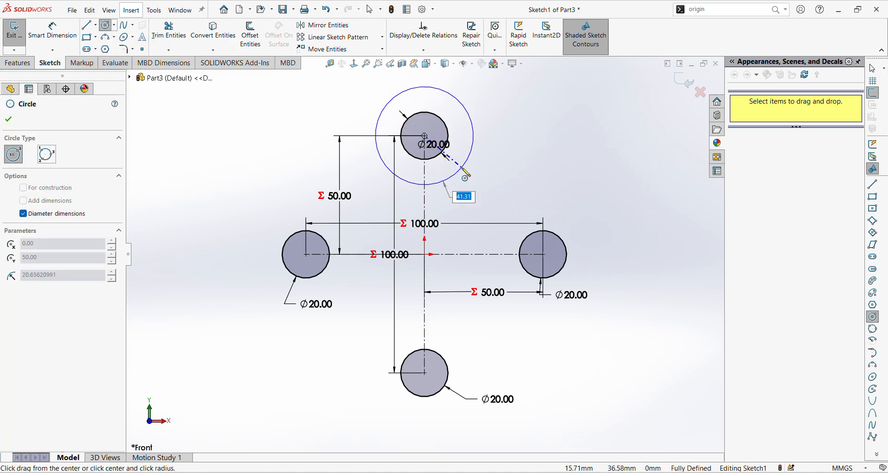
{"action": "type", "text": "30"}
{"action": "key", "text": "Return"}
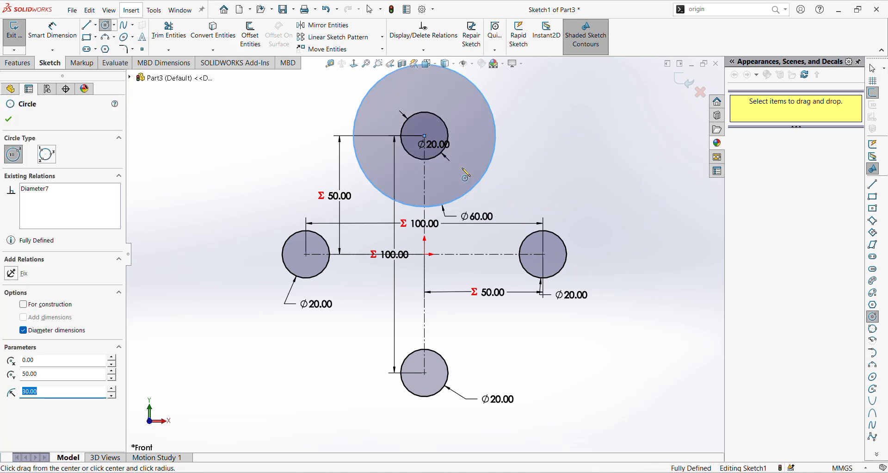
{"action": "left_click", "coordinate": [543, 255]}
{"action": "type", "text": "30"}
{"action": "key", "text": "Return"}
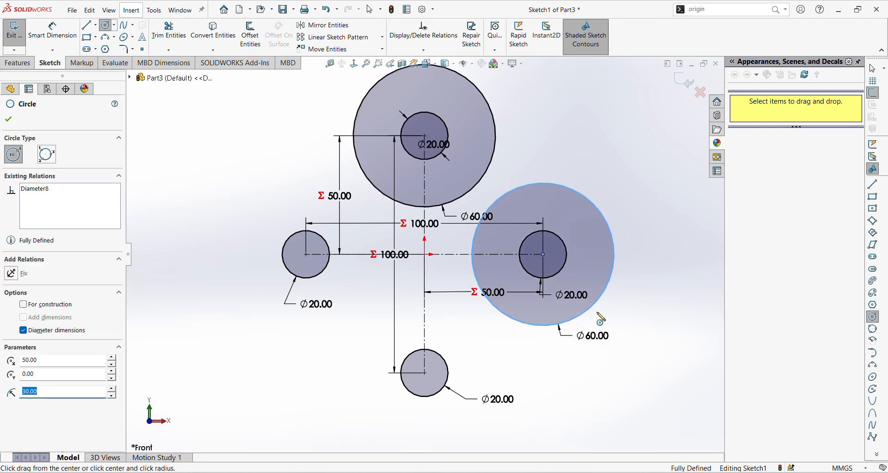
Sketch 60 mm diameter circles concentric with the lower and left 20 mm circles.
{"action": "left_click", "coordinate": [424, 372]}
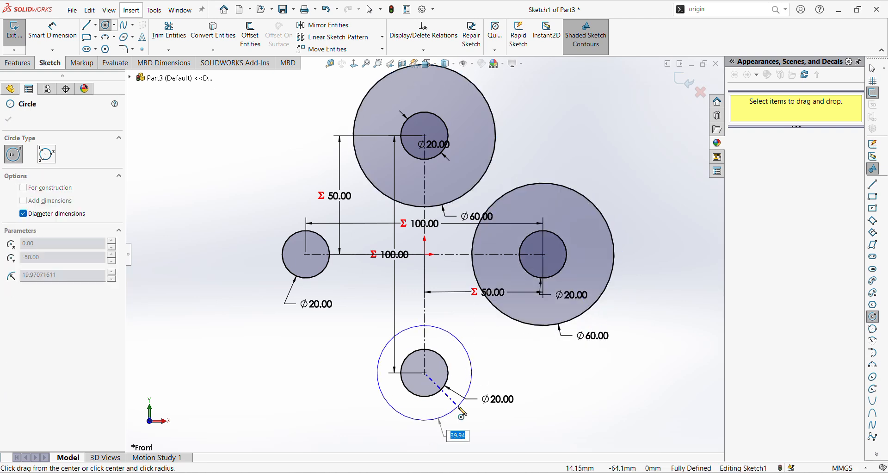
{"action": "type", "text": "60"}
{"action": "key", "text": "Return"}
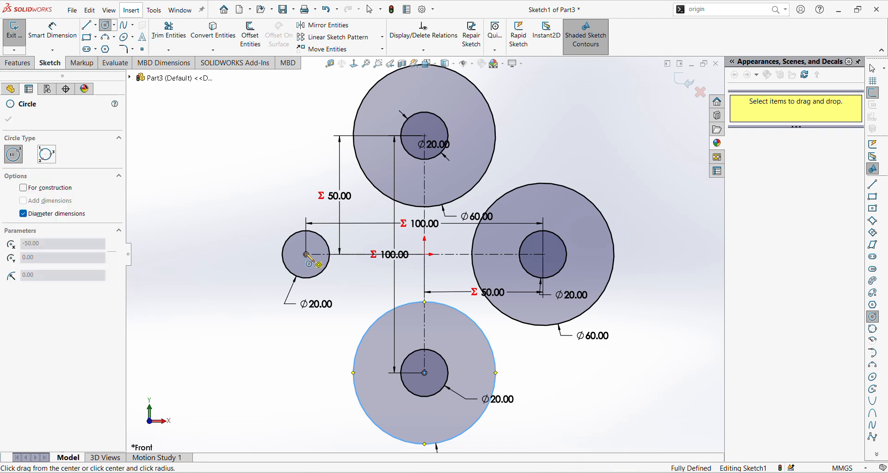
{"action": "left_click", "coordinate": [305, 254]}
{"action": "key", "text": "Return"}
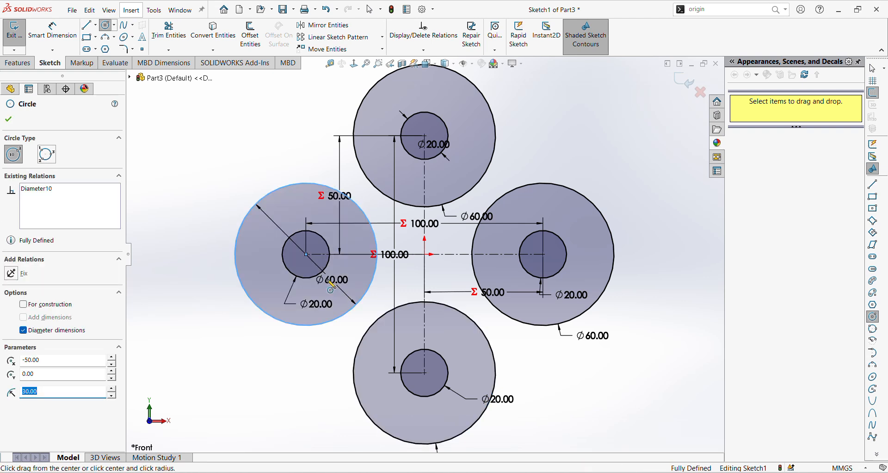
{"action": "key", "text": "Escape"}
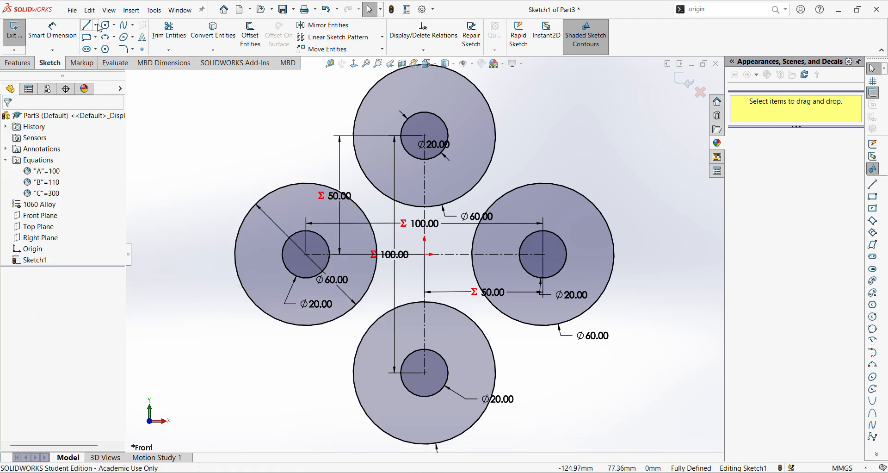
Draw outer tangent lines joining the upper 60 mm circle to the left and right 60 mm circles.
{"action": "left_click", "coordinate": [86, 25]}
{"action": "left_click", "coordinate": [269, 191]}
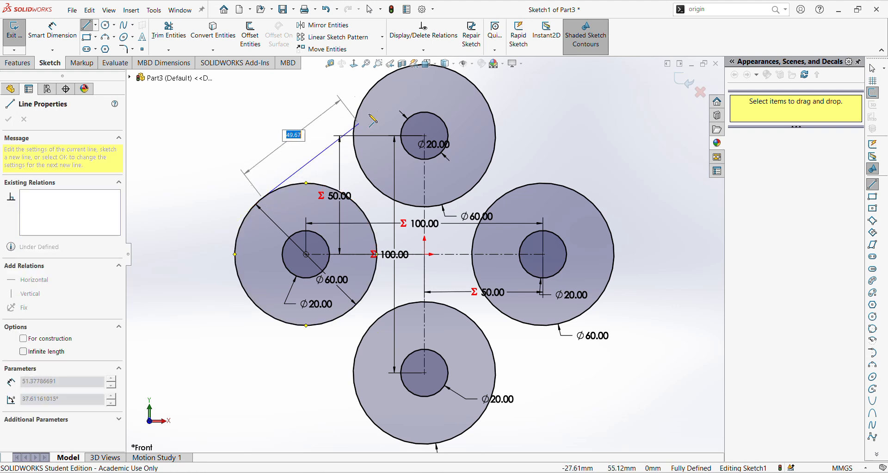
{"action": "left_click", "coordinate": [377, 91]}
{"action": "key", "text": "Escape"}
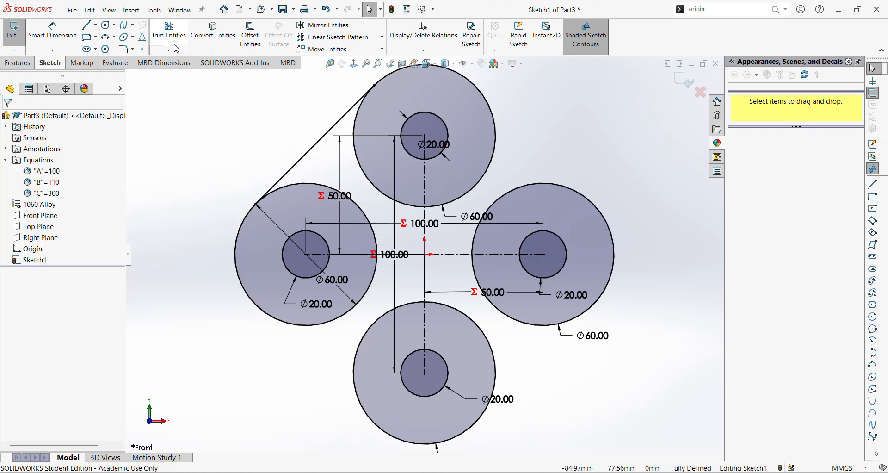
{"action": "left_click", "coordinate": [86, 25]}
{"action": "left_click", "coordinate": [483, 92]}
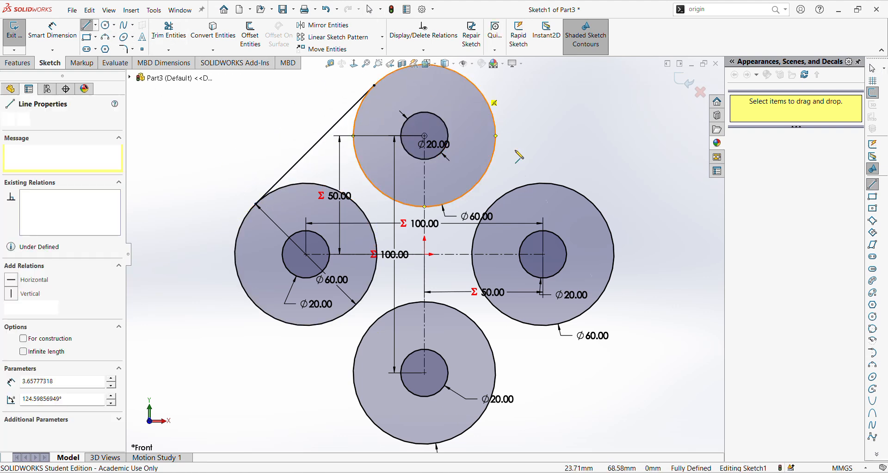
{"action": "left_click", "coordinate": [610, 221]}
{"action": "key", "text": "Escape"}
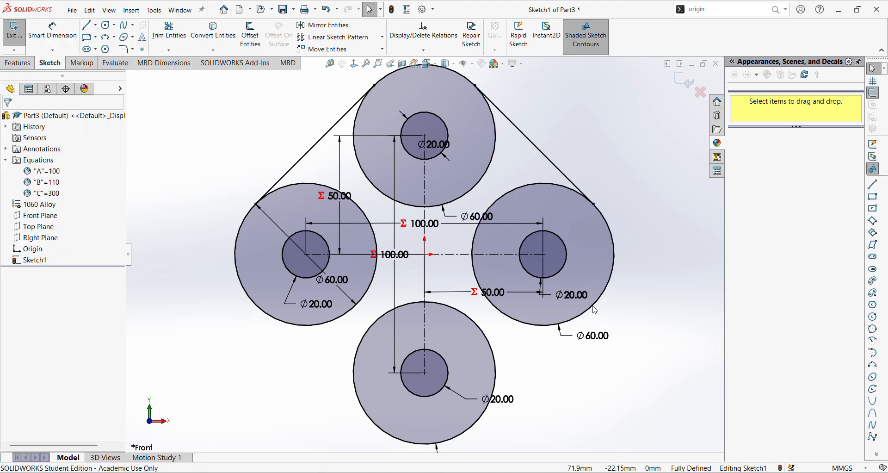
Draw an outer tangent line between the right and lower 60 mm circles.
{"action": "left_click", "coordinate": [86, 25]}
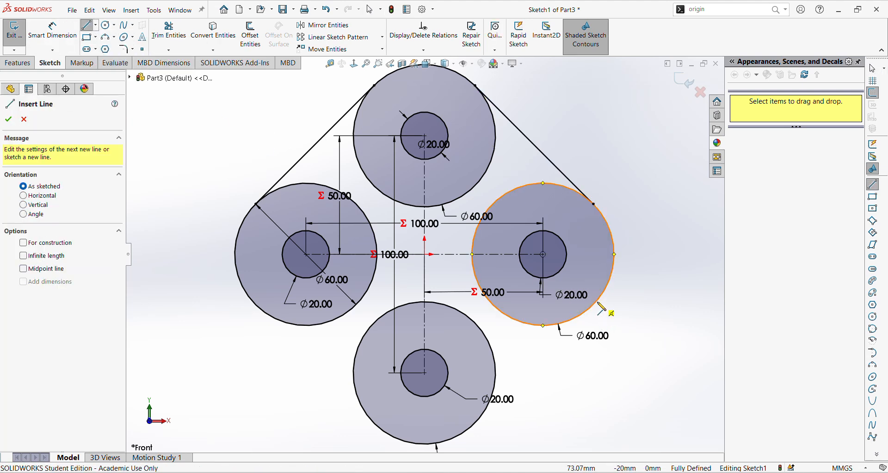
{"action": "left_click", "coordinate": [585, 311]}
{"action": "left_click", "coordinate": [484, 422]}
{"action": "key", "text": "Escape"}
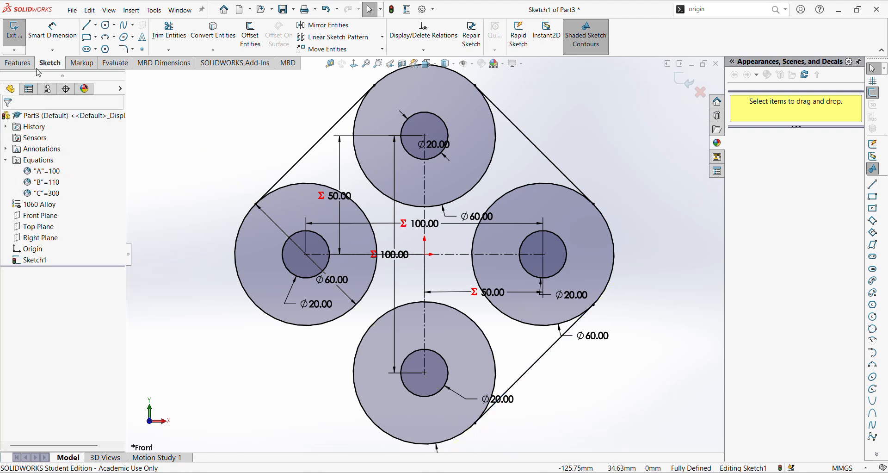
{"action": "left_click", "coordinate": [86, 27]}
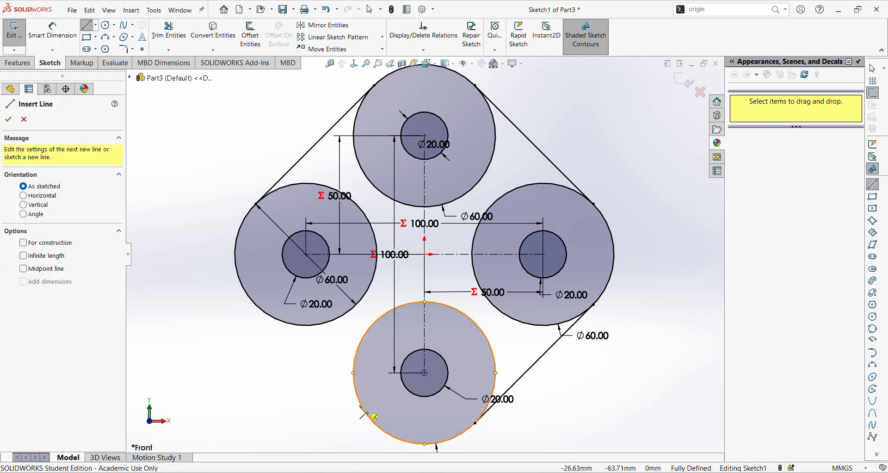
{"action": "left_click_drag", "start_coordinate": [362, 406], "coordinate": [345, 397]}
{"action": "key", "text": "Escape"}
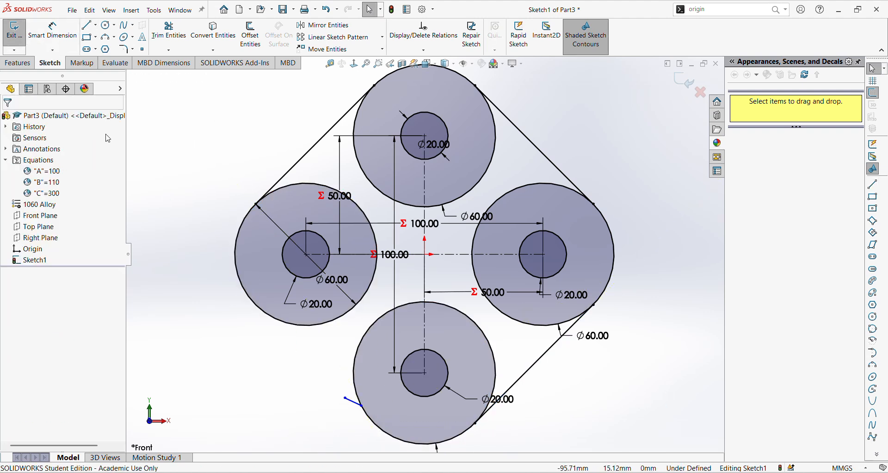
{"action": "key", "text": "ctrl+z"}
Draw an outer tangent line between the left and lower 60 mm circles.
{"action": "left_click", "coordinate": [86, 26]}
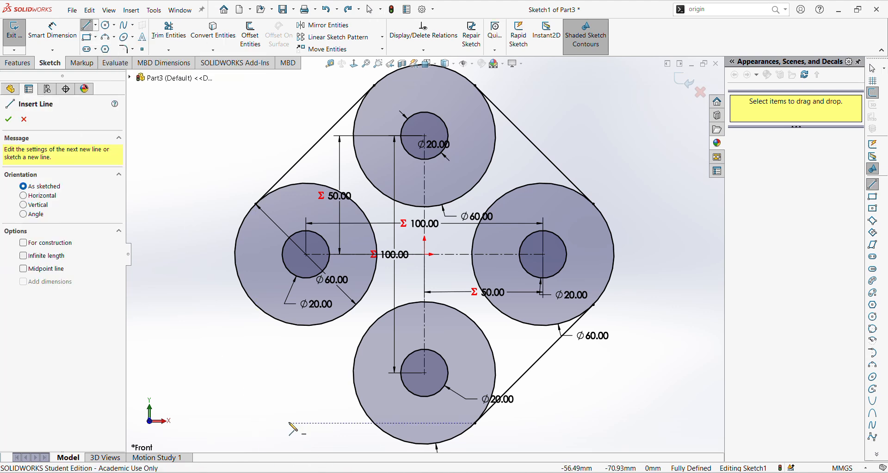
{"action": "left_click_drag", "start_coordinate": [259, 308], "coordinate": [370, 416]}
{"action": "key", "text": "Escape"}
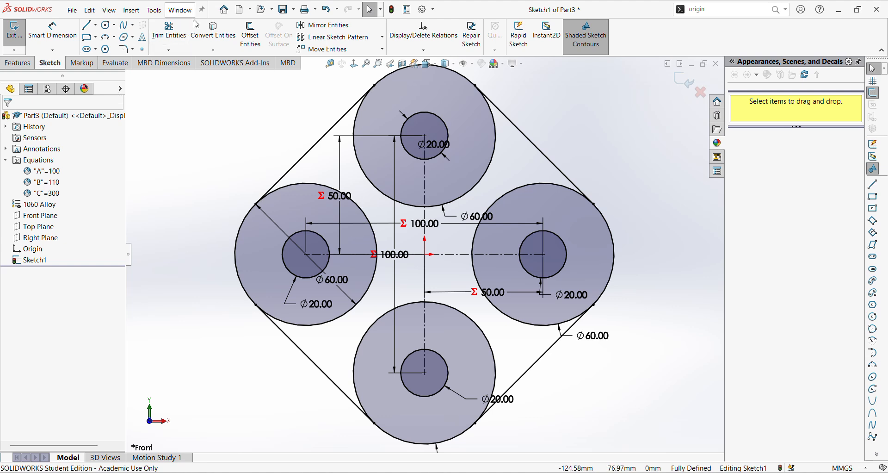
Trim away the inner arcs of the four 60 mm circles, leaving a rounded diamond outline with four holes.
{"action": "left_click", "coordinate": [169, 33]}
{"action": "mouse_move", "coordinate": [309, 202]}
{"action": "left_mouse_down"}
{"action": "mouse_move", "coordinate": [463, 148]}
{"action": "mouse_move", "coordinate": [522, 195]}
{"action": "left_mouse_up"}
{"action": "mouse_move", "coordinate": [506, 297]}
{"action": "left_mouse_down"}
{"action": "mouse_move", "coordinate": [491, 333]}
{"action": "mouse_move", "coordinate": [379, 342]}
{"action": "mouse_move", "coordinate": [366, 296]}
{"action": "left_mouse_up"}
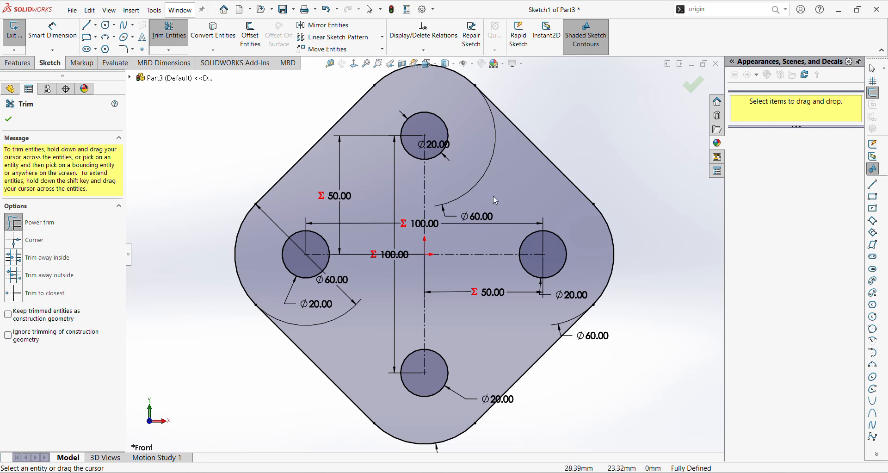
{"action": "left_click", "coordinate": [699, 83]}
Extrude the four-hole flange profile to a depth of 20 mm.
{"action": "left_click", "coordinate": [18, 63]}
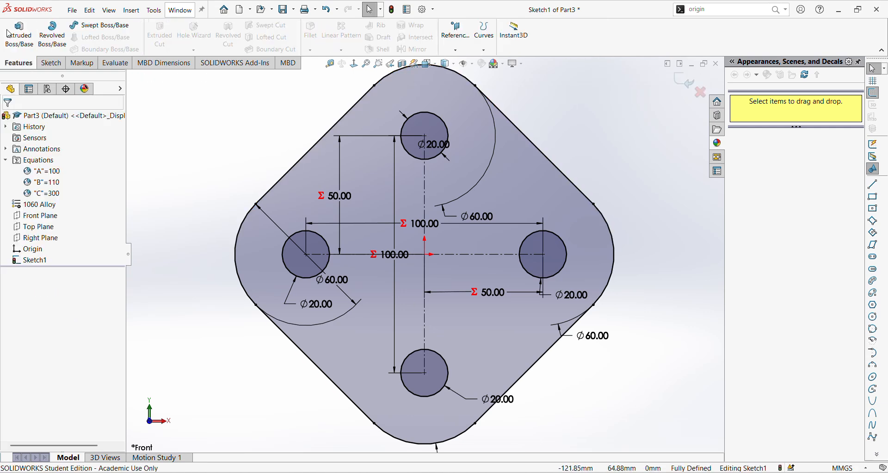
{"action": "left_click", "coordinate": [19, 35]}
{"action": "type", "text": "20"}
{"action": "key", "text": "Return"}
{"action": "left_click", "coordinate": [9, 120]}
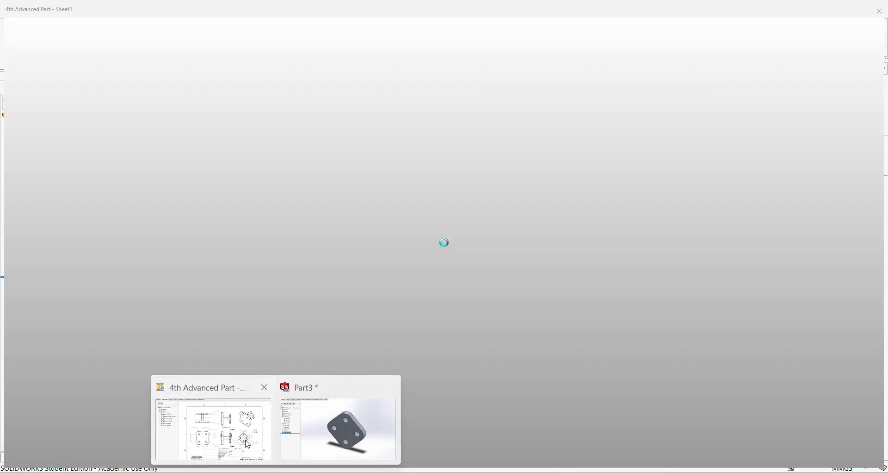
Switch to the 4th Advanced Part drawing, show the origins in its views, and return to Part3.
{"action": "left_click", "coordinate": [212, 430]}
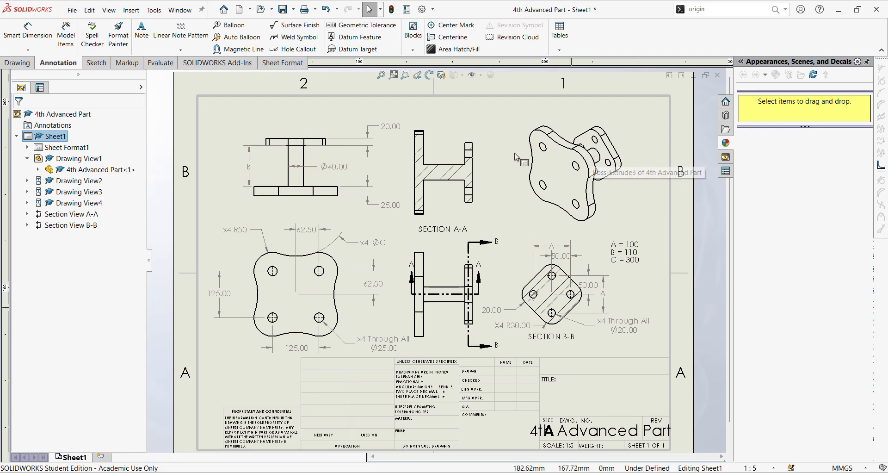
{"action": "left_click", "coordinate": [724, 13]}
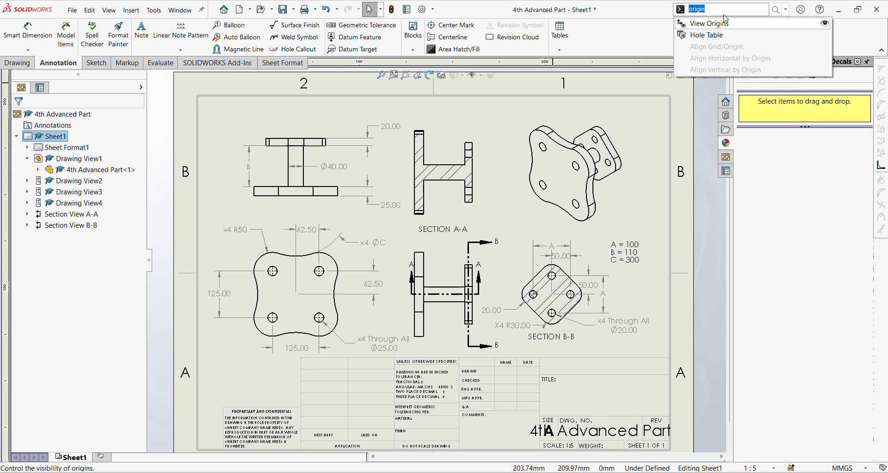
{"action": "left_click", "coordinate": [725, 22]}
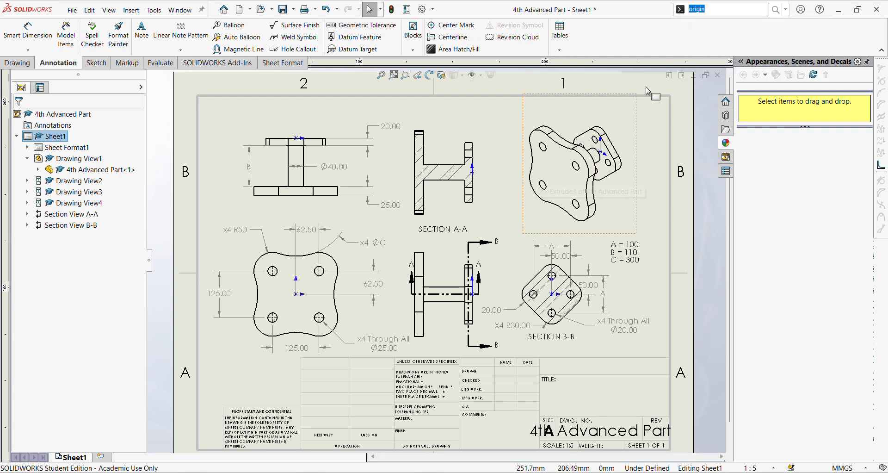
{"action": "mouse_move", "coordinate": [278, 468]}
{"action": "left_click", "coordinate": [312, 440]}
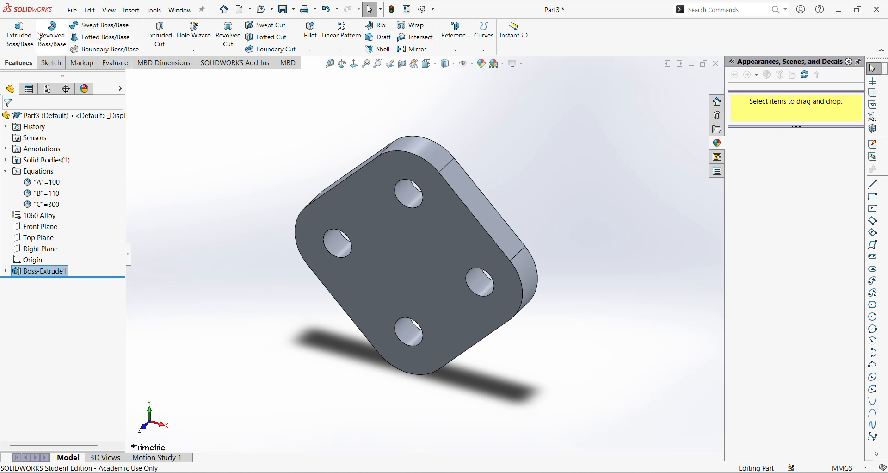
Sketch a 40 mm diameter circle centred on the origin on the front face of the flange.
{"action": "left_click", "coordinate": [51, 63]}
{"action": "left_click", "coordinate": [14, 29]}
{"action": "left_click", "coordinate": [412, 303]}
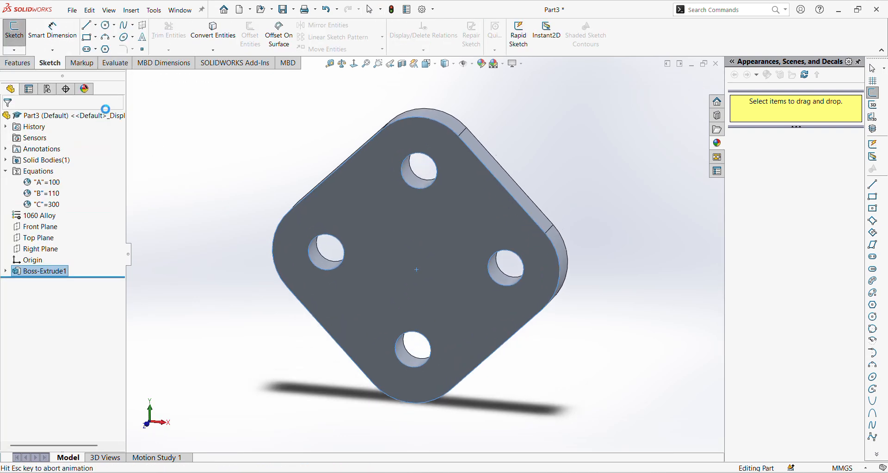
{"action": "left_click", "coordinate": [105, 24]}
{"action": "left_click", "coordinate": [424, 254]}
{"action": "type", "text": "40"}
{"action": "key", "text": "Return"}
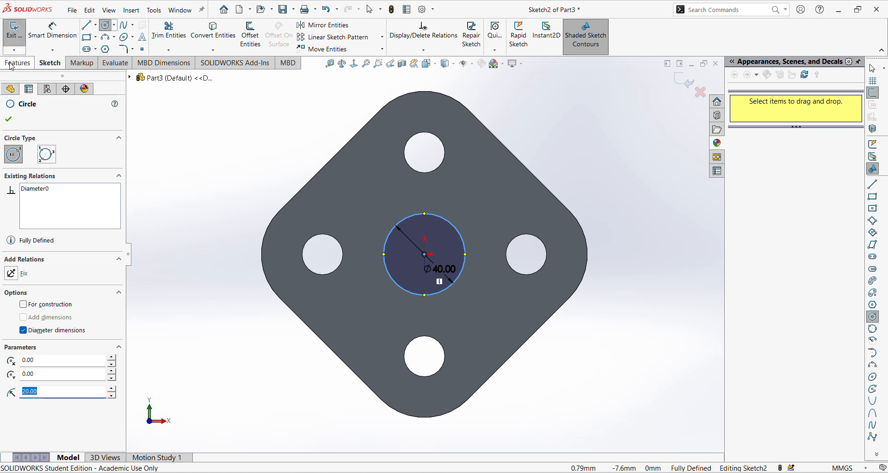
{"action": "left_click", "coordinate": [9, 119]}
Extrude the 40 mm circle as a merged blind boss with its depth linked to variable "B" (110 mm).
{"action": "left_click", "coordinate": [17, 63]}
{"action": "left_click", "coordinate": [19, 33]}
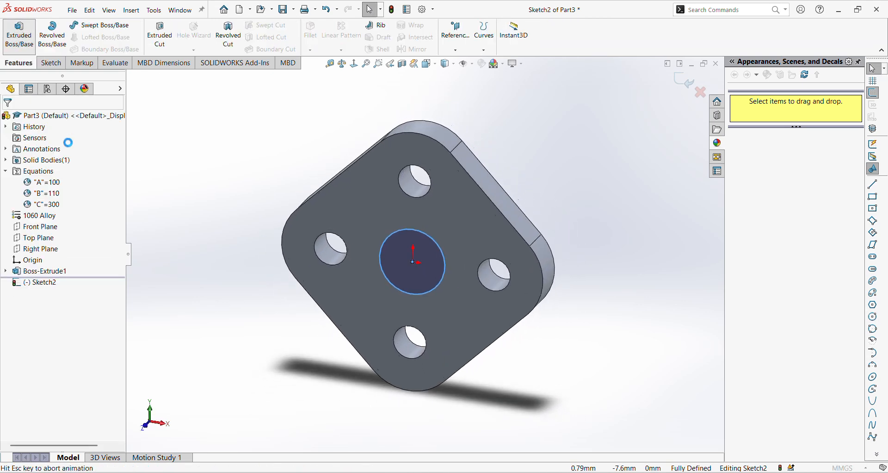
{"action": "type", "text": "=\"A'"}
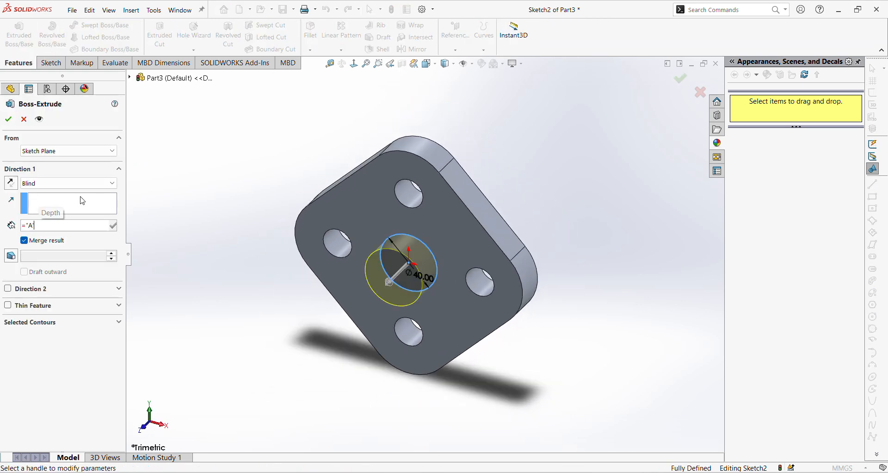
{"action": "key", "text": "Return"}
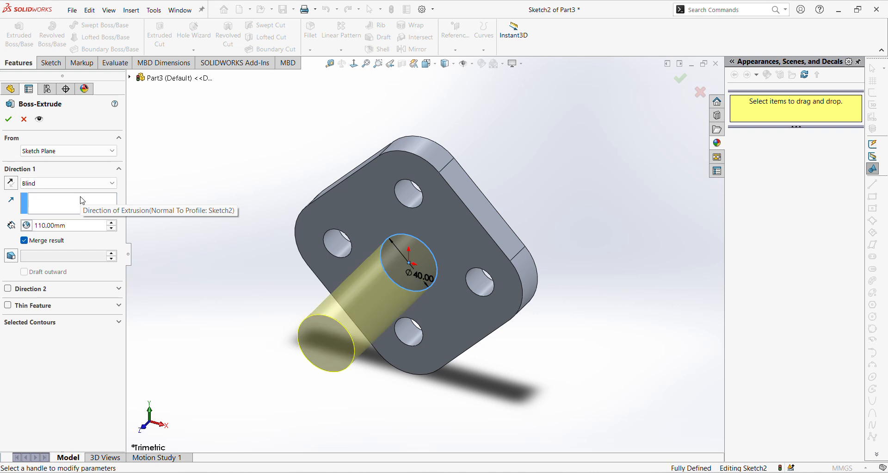
{"action": "key", "text": "Return"}
{"action": "left_click", "coordinate": [19, 33]}
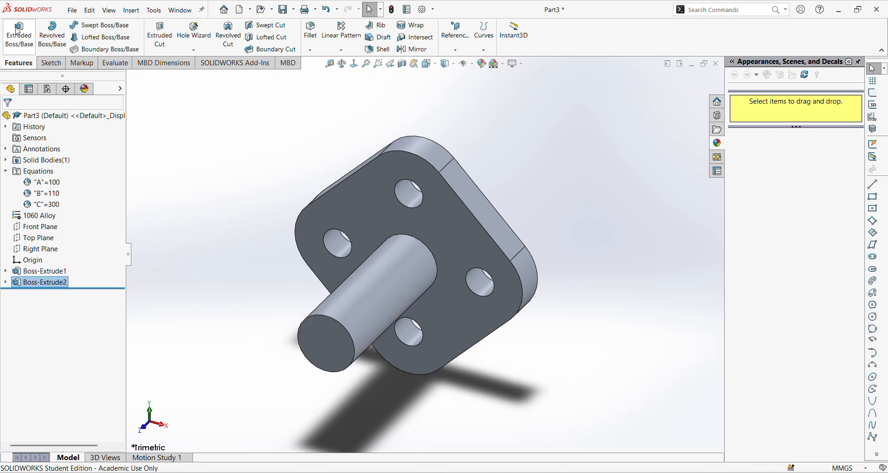
{"action": "left_click", "coordinate": [51, 63]}
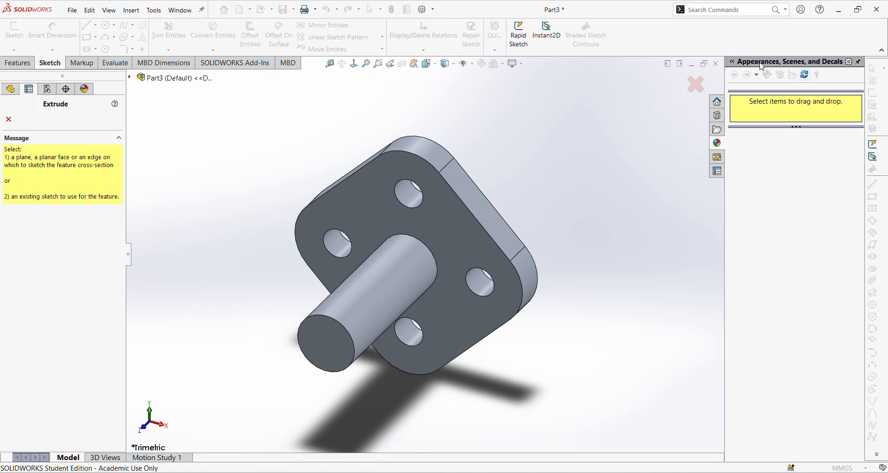
{"action": "left_click", "coordinate": [696, 84]}
Sketch a 125 mm centre-rectangle square about the origin on the end face of the cylindrical boss.
{"action": "left_click", "coordinate": [14, 30]}
{"action": "left_click", "coordinate": [318, 334]}
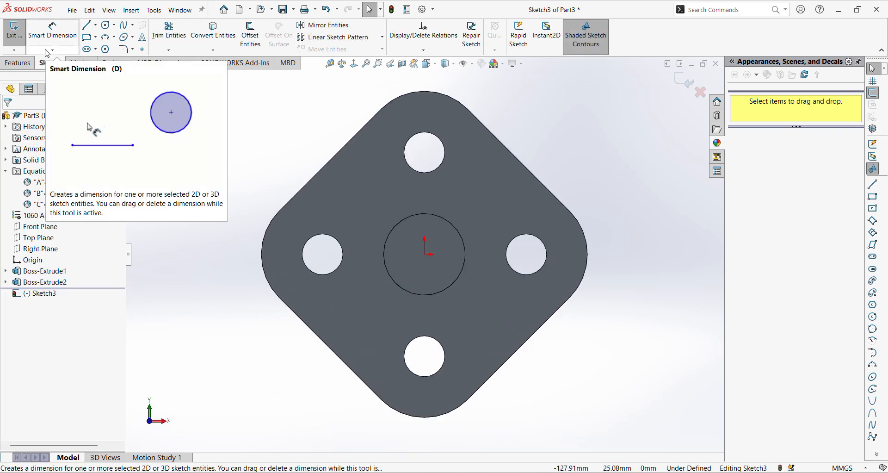
{"action": "scroll", "coordinate": [445, 205], "scroll_direction": "up", "scroll_amount": 1}
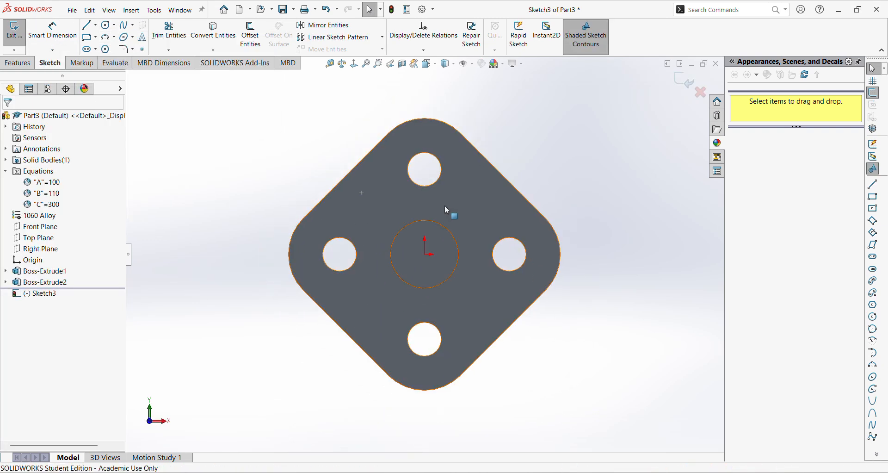
{"action": "left_click", "coordinate": [96, 36]}
{"action": "left_click", "coordinate": [111, 61]}
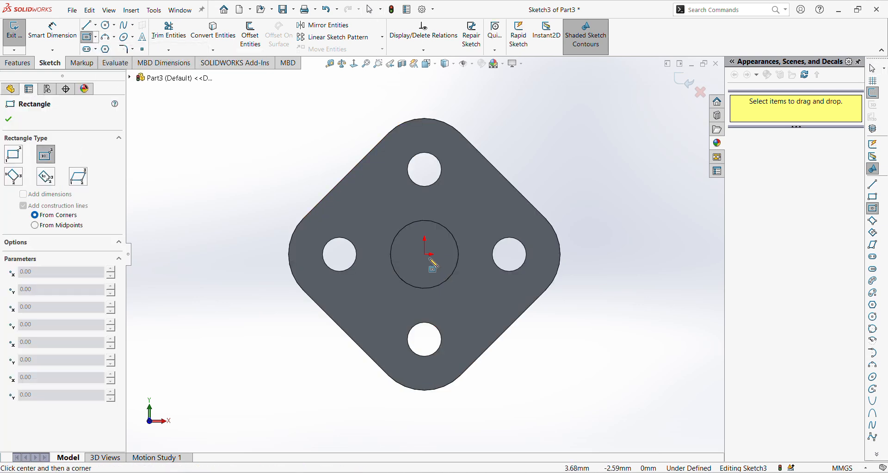
{"action": "left_click", "coordinate": [425, 253]}
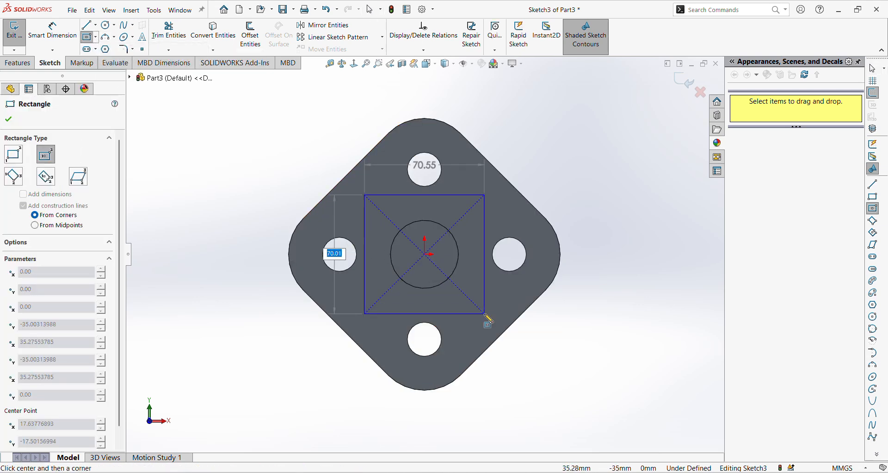
{"action": "type", "text": "125"}
{"action": "key", "text": "Return"}
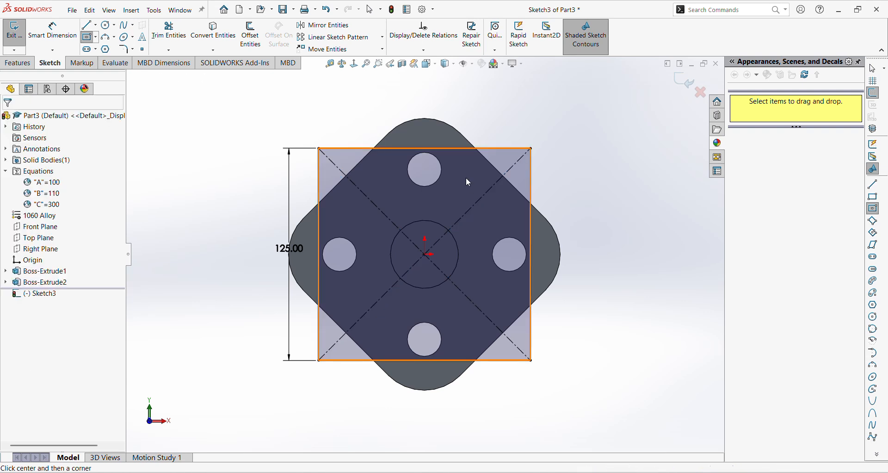
Convert all four sides of the 125 mm square to construction geometry.
{"action": "left_click", "coordinate": [458, 148]}
{"action": "left_click", "coordinate": [531, 248], "text": "ctrl"}
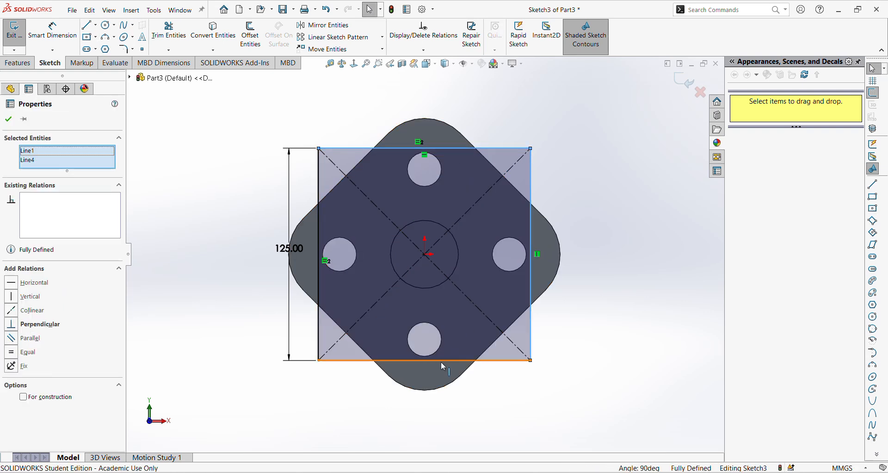
{"action": "left_click", "coordinate": [441, 360], "text": "ctrl"}
{"action": "left_click", "coordinate": [318, 279], "text": "ctrl"}
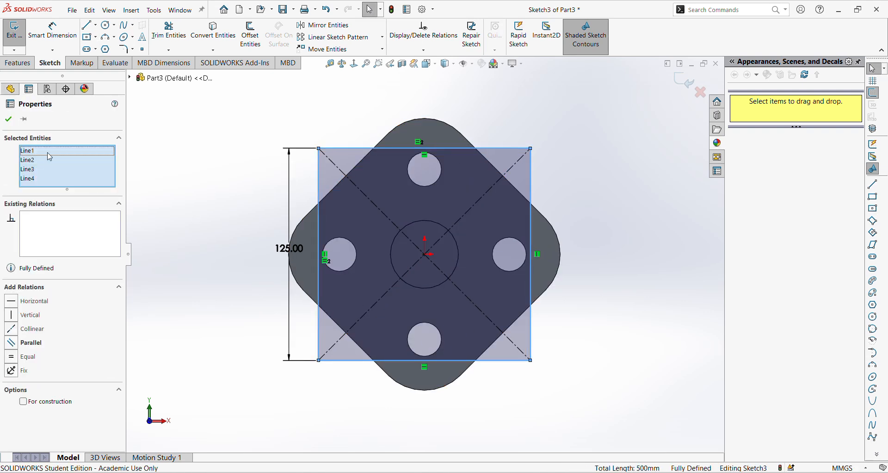
{"action": "right_click", "coordinate": [318, 231]}
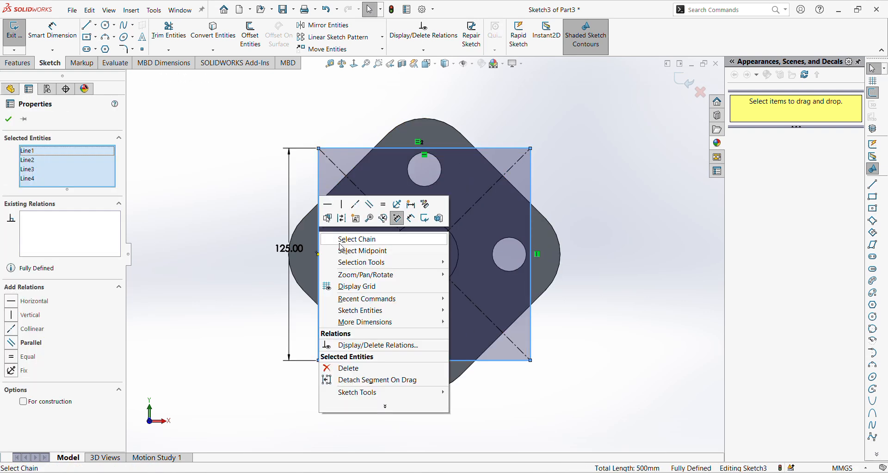
{"action": "left_click", "coordinate": [342, 219]}
Sketch concentric circles of 25 mm and 100 mm diameter centred on the square's upper-left corner.
{"action": "left_click", "coordinate": [106, 24]}
{"action": "left_click", "coordinate": [318, 148]}
{"action": "type", "text": "25"}
{"action": "key", "text": "Return"}
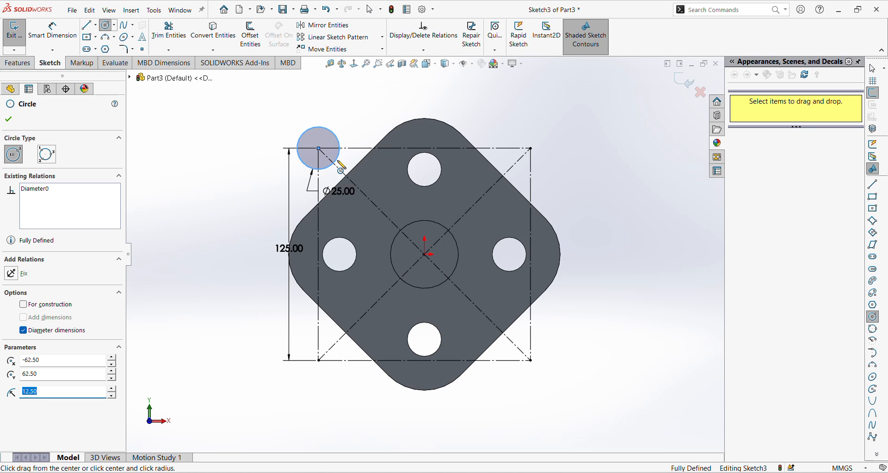
{"action": "left_click", "coordinate": [319, 148]}
{"action": "type", "text": "100"}
{"action": "key", "text": "Return"}
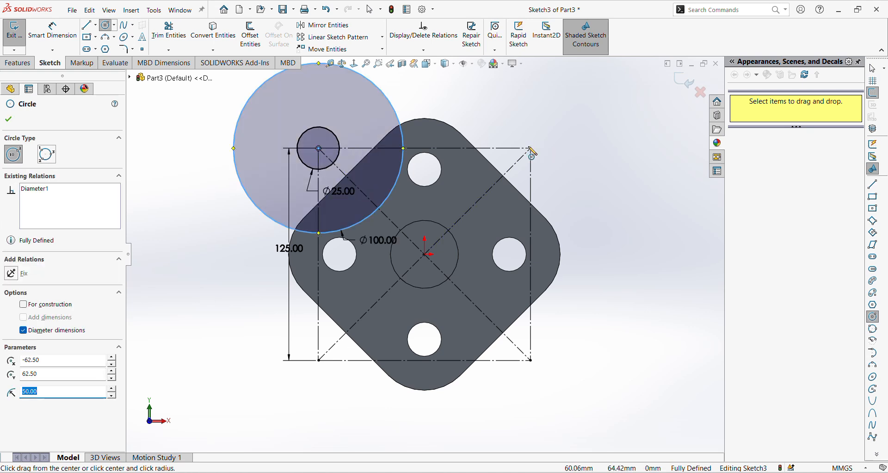
Sketch concentric circles of 25 mm and 100 mm diameter centred on the square's upper-right corner.
{"action": "left_click", "coordinate": [530, 148]}
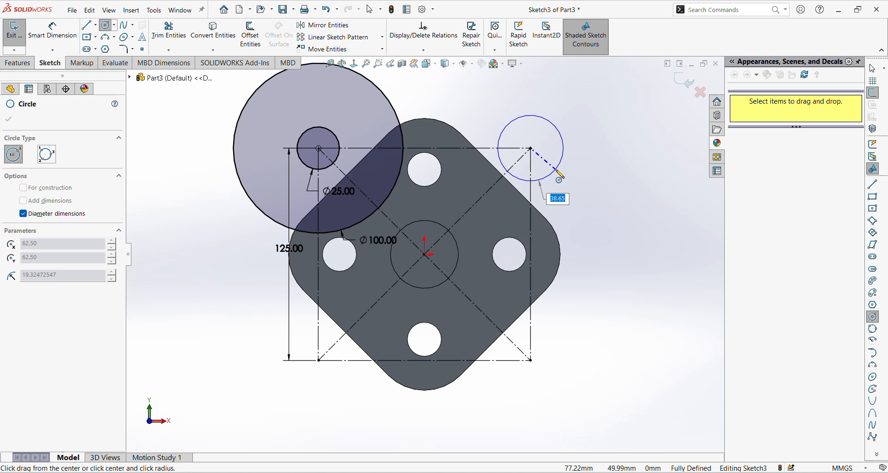
{"action": "type", "text": "25"}
{"action": "key", "text": "Return"}
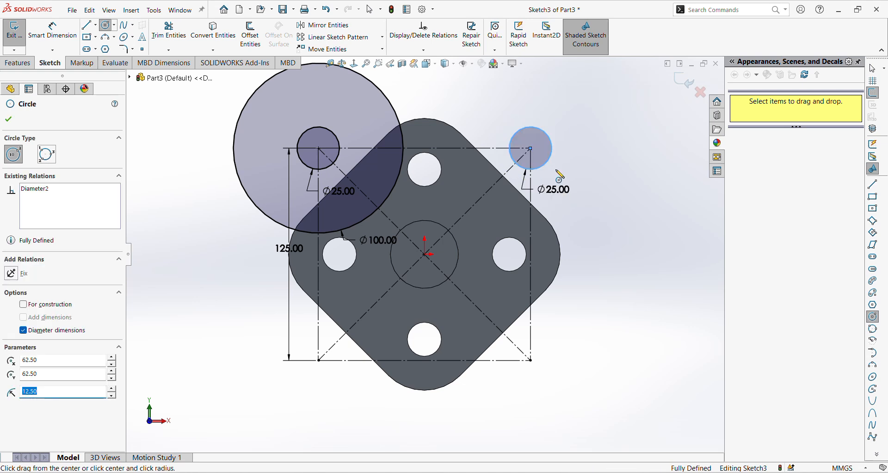
{"action": "left_click", "coordinate": [530, 149]}
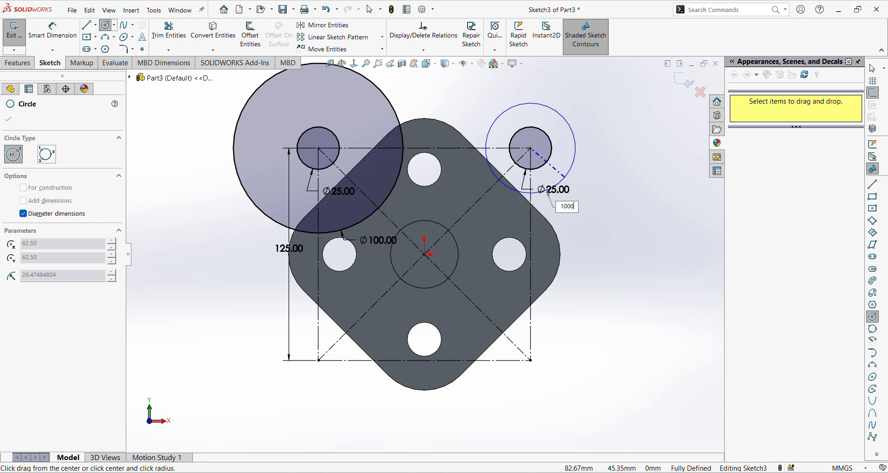
{"action": "key", "text": "Return"}
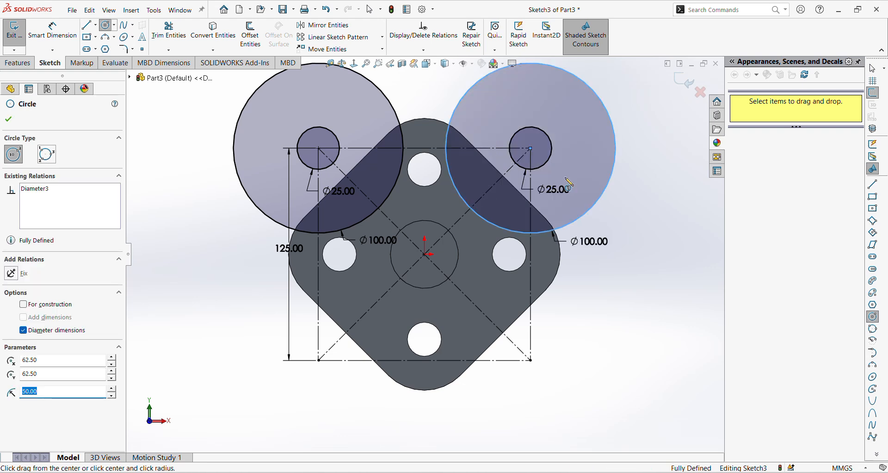
{"action": "key", "text": "Escape"}
Draw a horizontal centerline through the origin between the midpoints of the square's two vertical sides.
{"action": "left_click", "coordinate": [95, 25]}
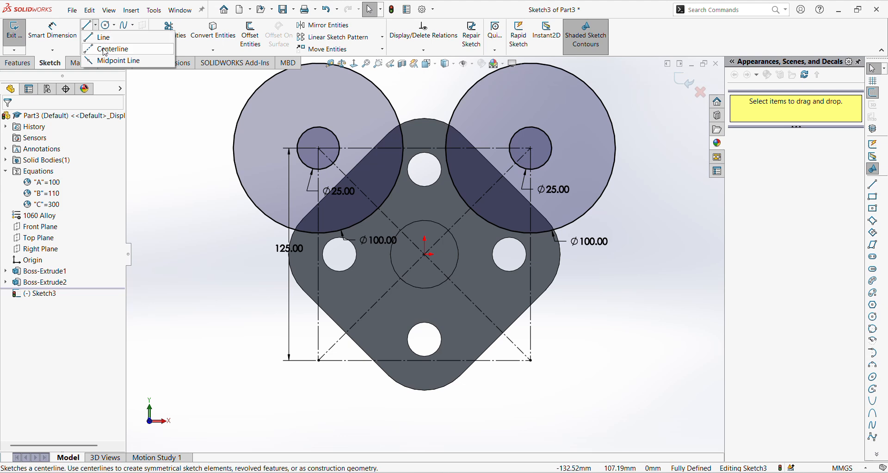
{"action": "left_click", "coordinate": [106, 49]}
{"action": "left_click", "coordinate": [318, 254]}
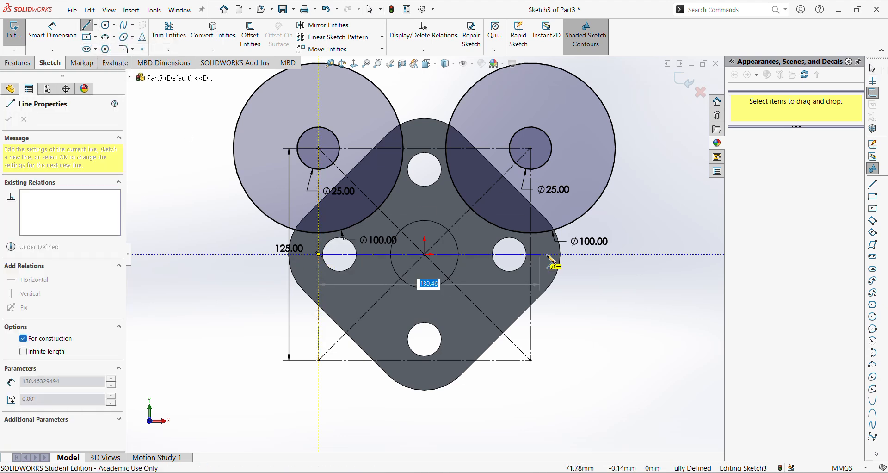
{"action": "left_click", "coordinate": [532, 255]}
{"action": "key", "text": "Escape"}
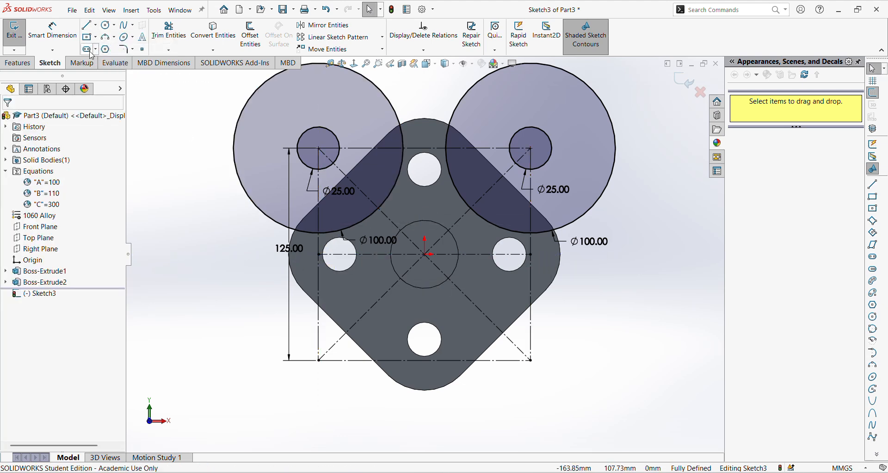
Mirror the two upper pairs of concentric circles about the horizontal centerline to the square's lower corners.
{"action": "scroll", "coordinate": [202, 89], "scroll_direction": "up", "scroll_amount": 1}
{"action": "mouse_move", "coordinate": [207, 92]}
{"action": "left_mouse_down"}
{"action": "mouse_move", "coordinate": [308, 141]}
{"action": "mouse_move", "coordinate": [641, 240]}
{"action": "mouse_move", "coordinate": [643, 256]}
{"action": "left_mouse_up"}
{"action": "key", "text": "Escape"}
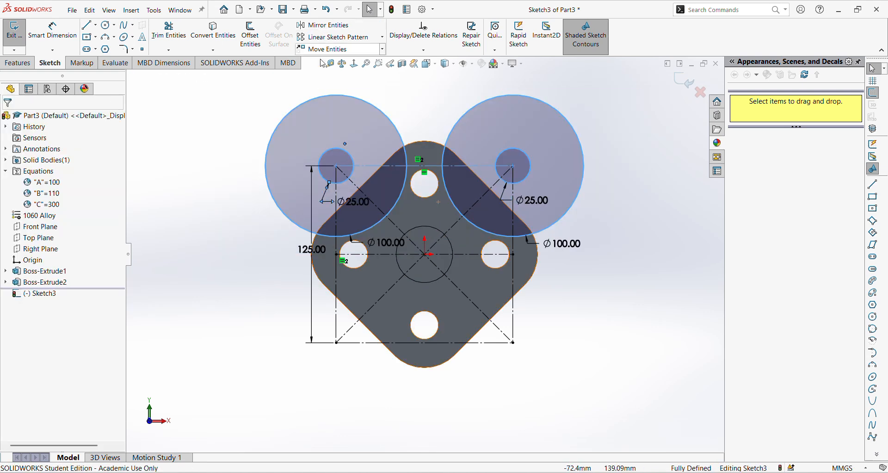
{"action": "left_click", "coordinate": [326, 26]}
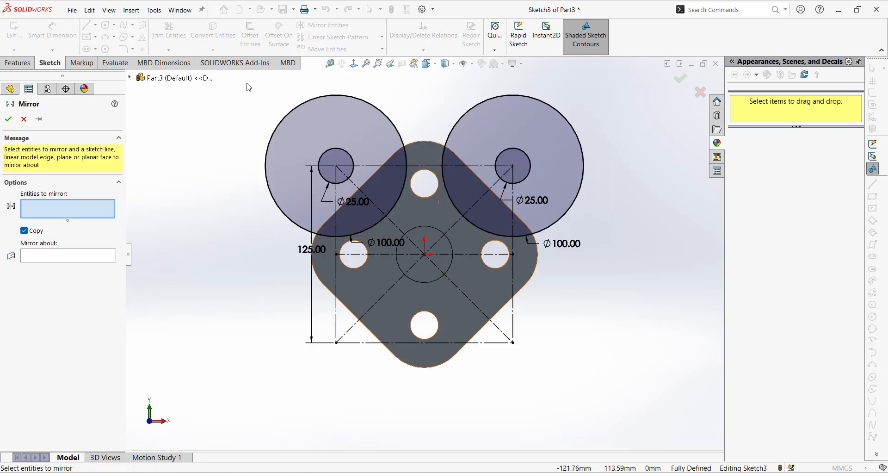
{"action": "left_click_drag", "start_coordinate": [619, 185], "coordinate": [618, 185]}
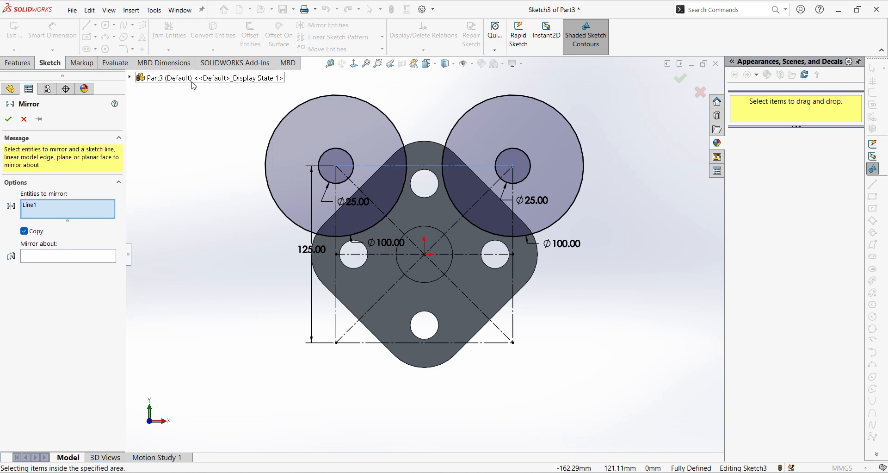
{"action": "left_click_drag", "start_coordinate": [532, 245], "coordinate": [532, 244]}
{"action": "left_click_drag", "start_coordinate": [218, 92], "coordinate": [627, 254]}
{"action": "left_click", "coordinate": [71, 315]}
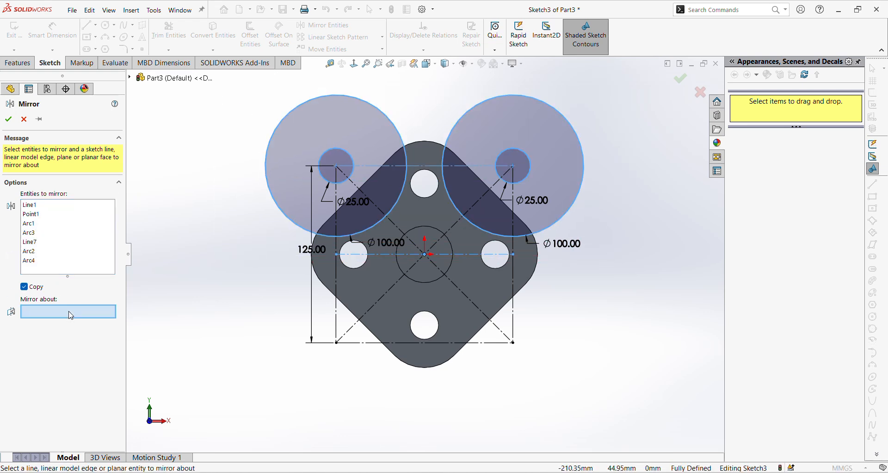
{"action": "left_click", "coordinate": [379, 254]}
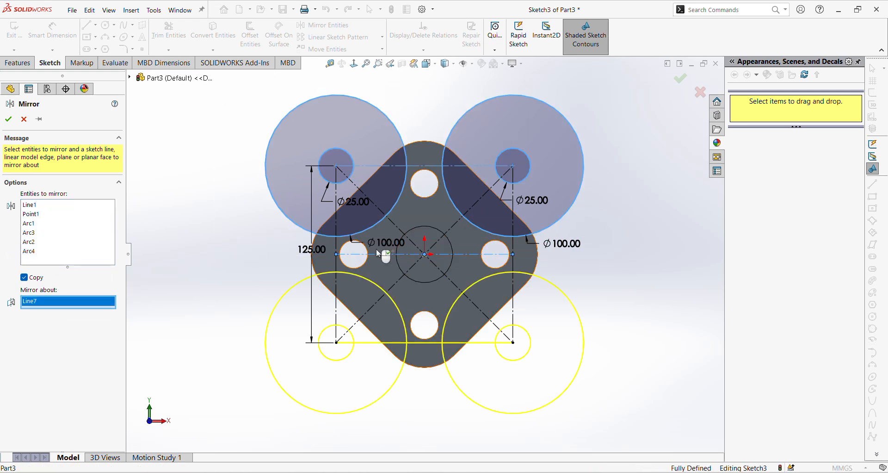
{"action": "left_click", "coordinate": [8, 119]}
Sketch a circle directly above the origin, its diameter linked to variable "C" (300 mm), and move its centre up to about 258 mm.
{"action": "scroll", "coordinate": [398, 234], "scroll_direction": "down", "scroll_amount": 1}
{"action": "scroll", "coordinate": [398, 234], "scroll_direction": "up", "scroll_amount": 3}
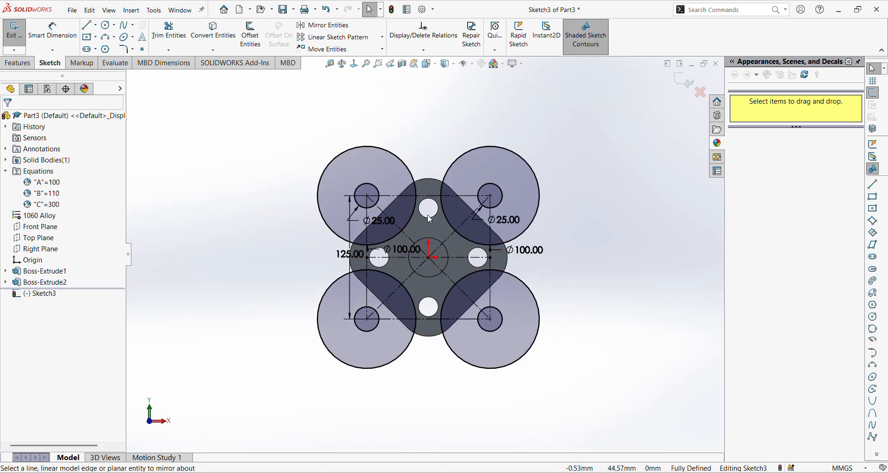
{"action": "scroll", "coordinate": [435, 155], "scroll_direction": "up", "scroll_amount": 1}
{"action": "scroll", "coordinate": [433, 158], "scroll_direction": "down", "scroll_amount": 1}
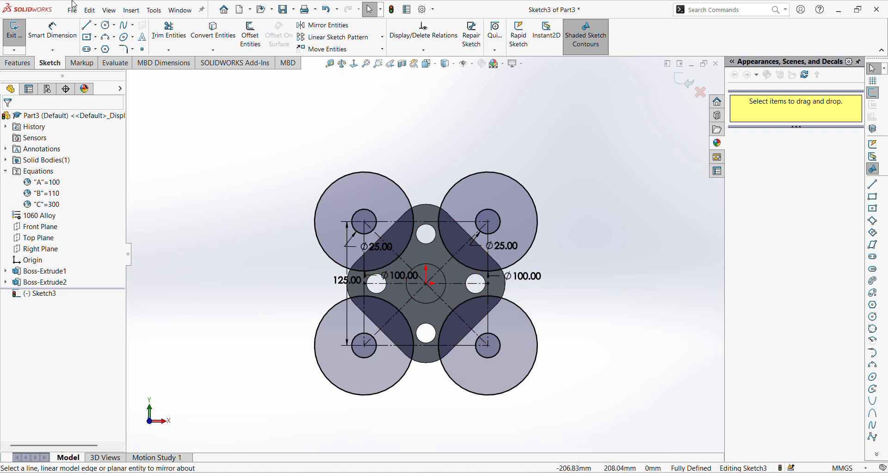
{"action": "left_click", "coordinate": [106, 26]}
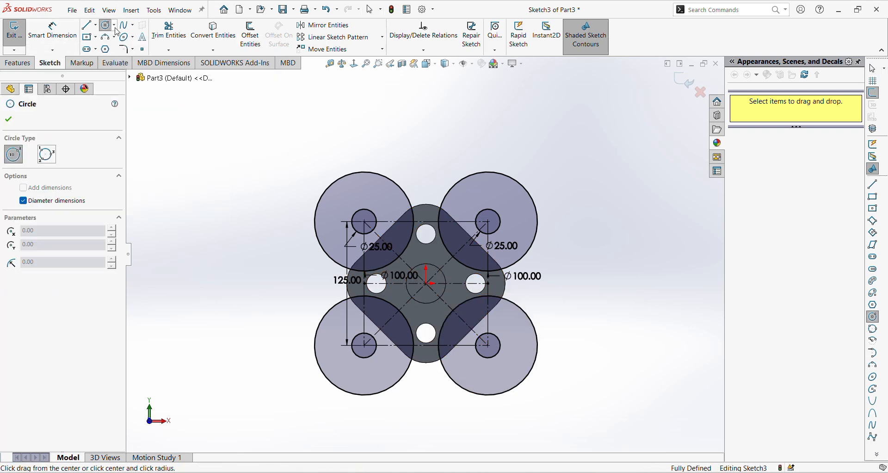
{"action": "key", "text": "Escape"}
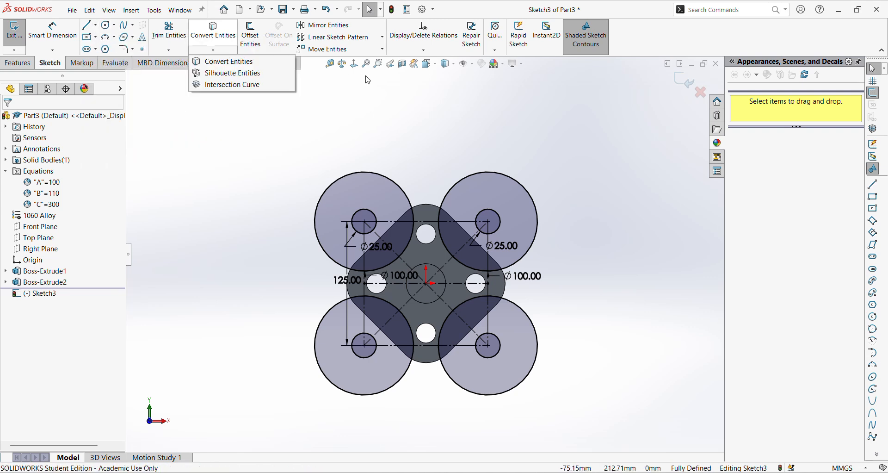
{"action": "left_click", "coordinate": [105, 27]}
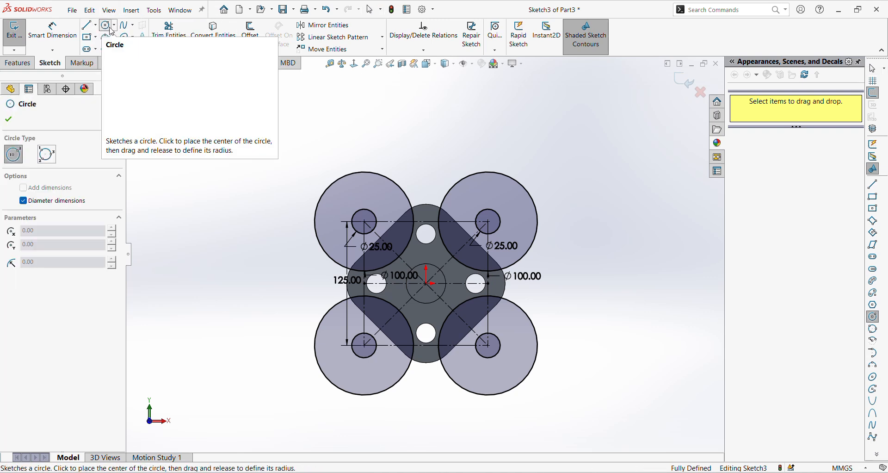
{"action": "left_click", "coordinate": [426, 115]}
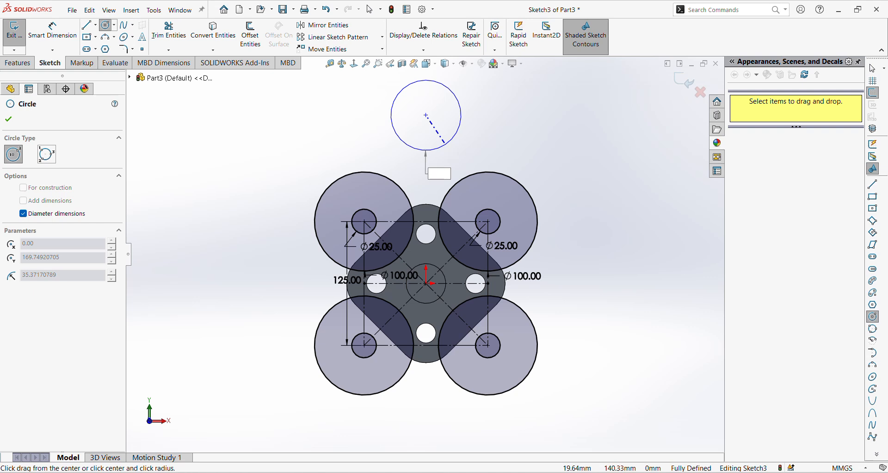
{"action": "key", "text": "Return"}
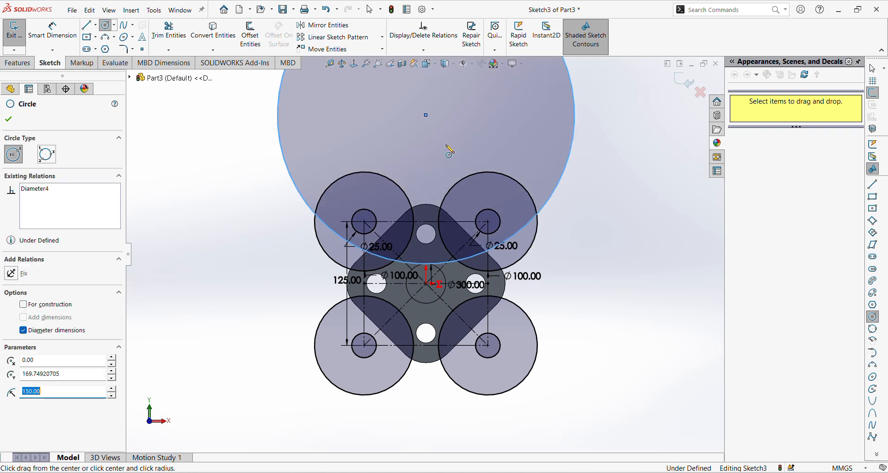
{"action": "key", "text": "z"}
{"action": "key", "text": "Escape"}
{"action": "left_click_drag", "start_coordinate": [426, 159], "coordinate": [442, 109]}
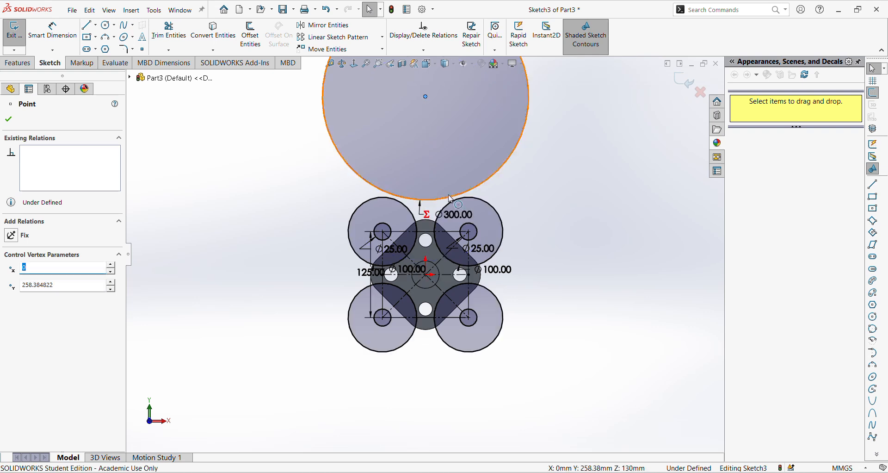
Sketch a second "C"-linked 300 mm diameter circle level with the origin and move its centre to about 258 mm right of it.
{"action": "scroll", "coordinate": [451, 198], "scroll_direction": "down", "scroll_amount": 2}
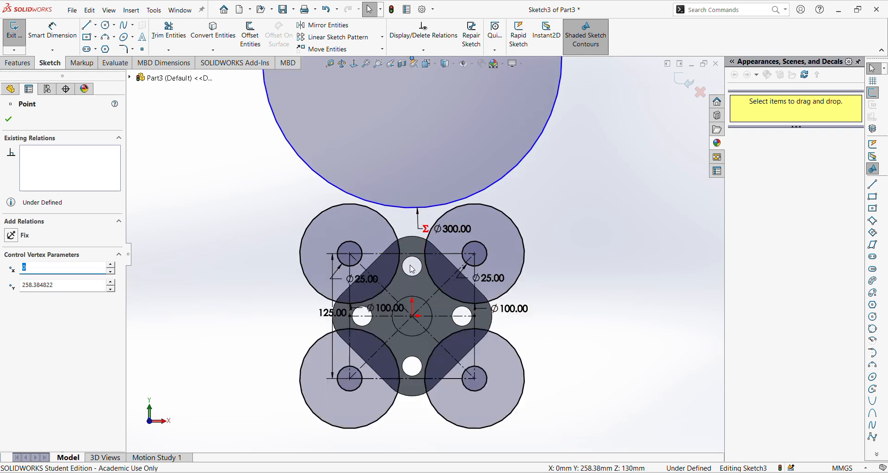
{"action": "scroll", "coordinate": [412, 268], "scroll_direction": "up", "scroll_amount": 2}
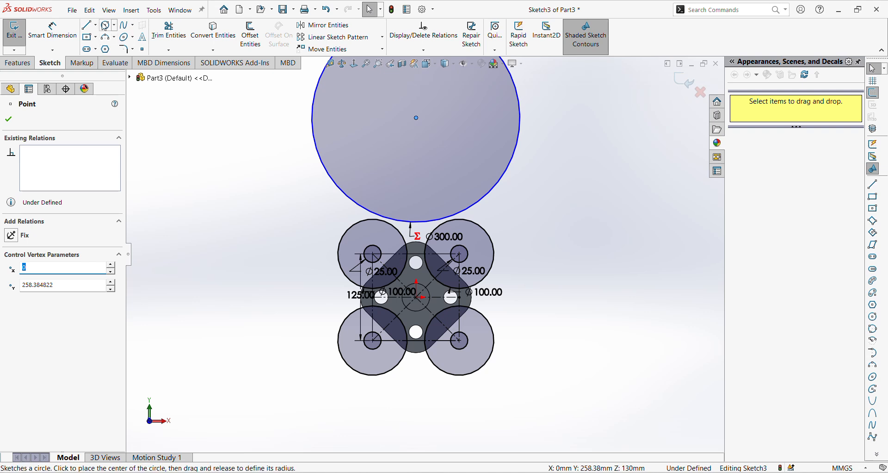
{"action": "left_click", "coordinate": [106, 25]}
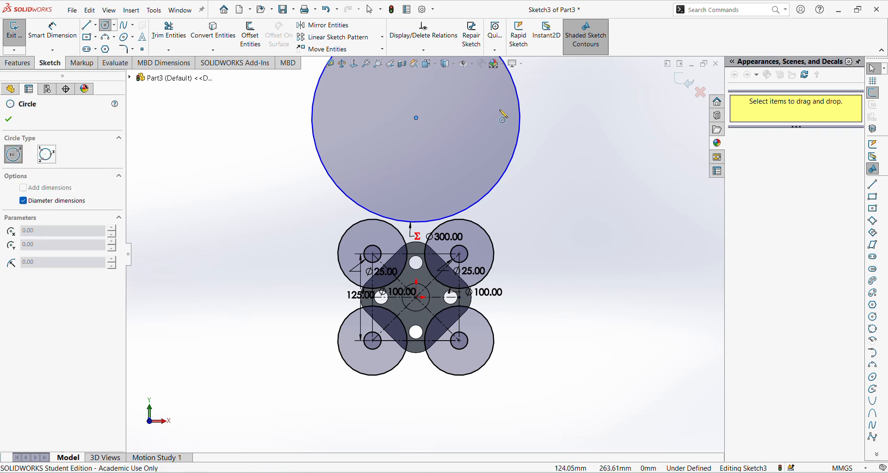
{"action": "left_click", "coordinate": [572, 298]}
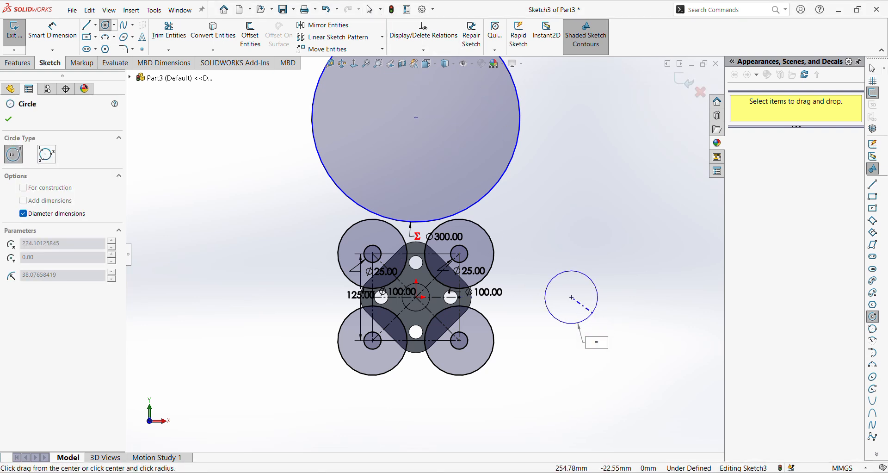
{"action": "left_click", "coordinate": [593, 312]}
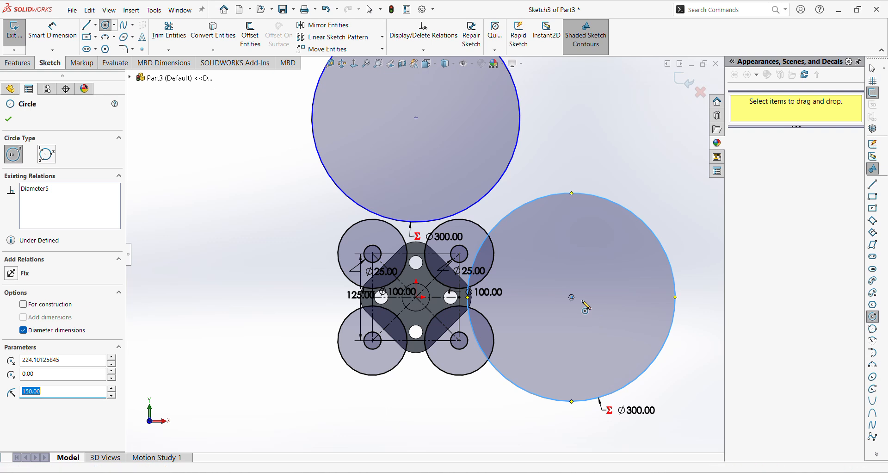
{"action": "key", "text": "Escape"}
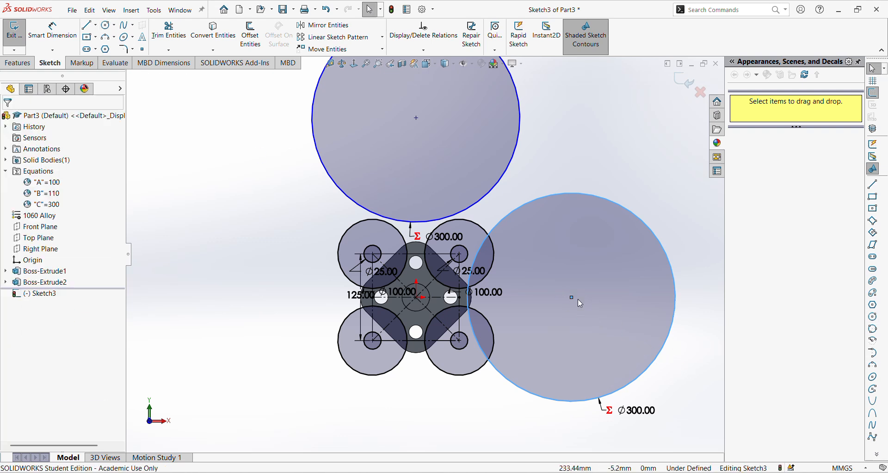
{"action": "left_click_drag", "start_coordinate": [573, 297], "coordinate": [595, 297]}
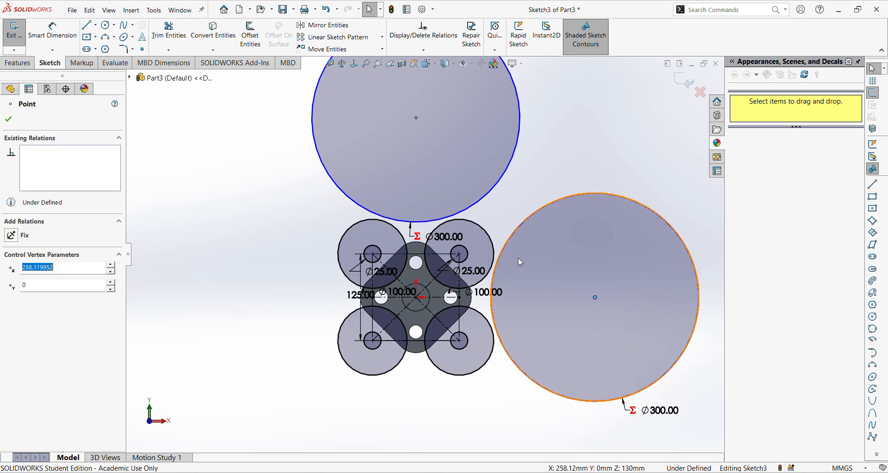
{"action": "key", "text": "Escape"}
Make the upper 300 mm circle tangent to the upper-right 100 mm circle.
{"action": "left_click", "coordinate": [481, 209]}
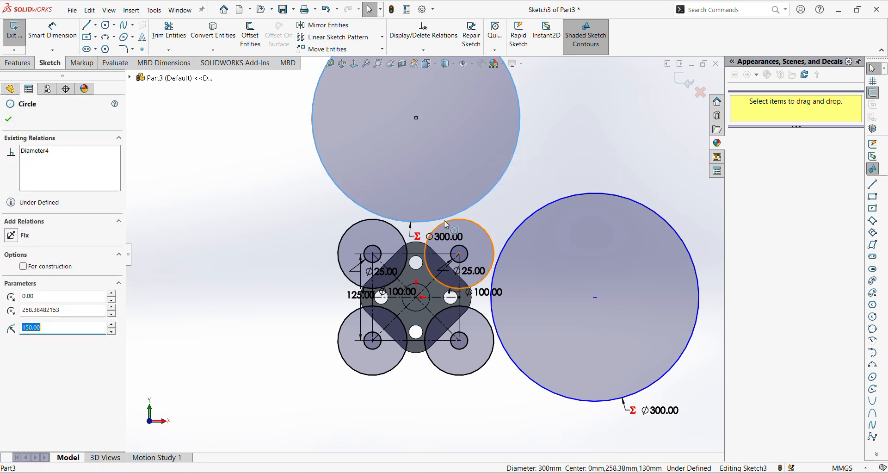
{"action": "left_click", "coordinate": [442, 228], "text": "ctrl"}
{"action": "left_click", "coordinate": [13, 297]}
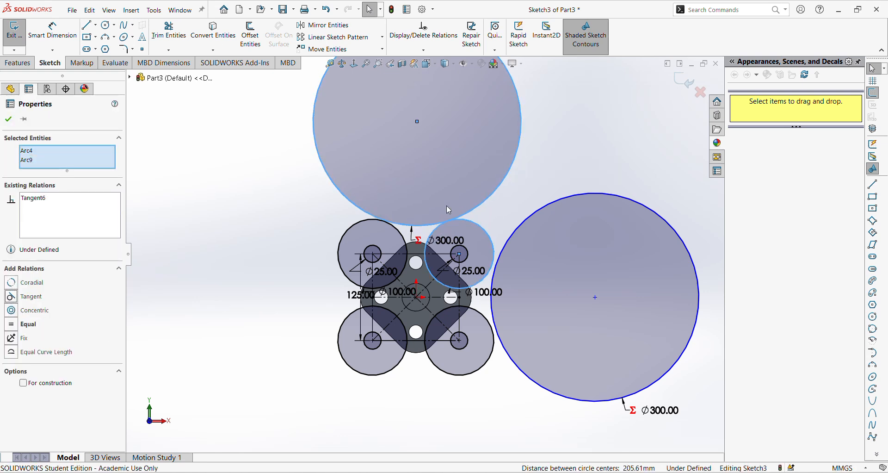
{"action": "left_click", "coordinate": [334, 207]}
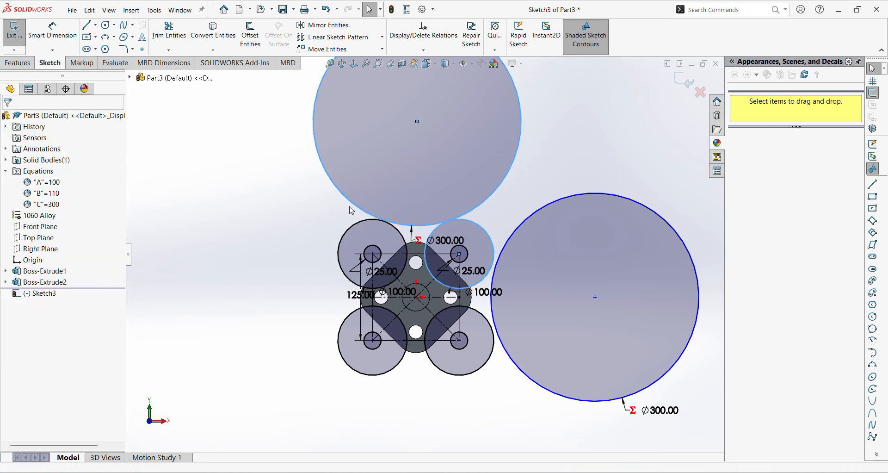
Make the upper 300 mm circle tangent to the upper-left 100 mm circle.
{"action": "left_click", "coordinate": [355, 204]}
{"action": "left_click", "coordinate": [359, 222], "text": "ctrl"}
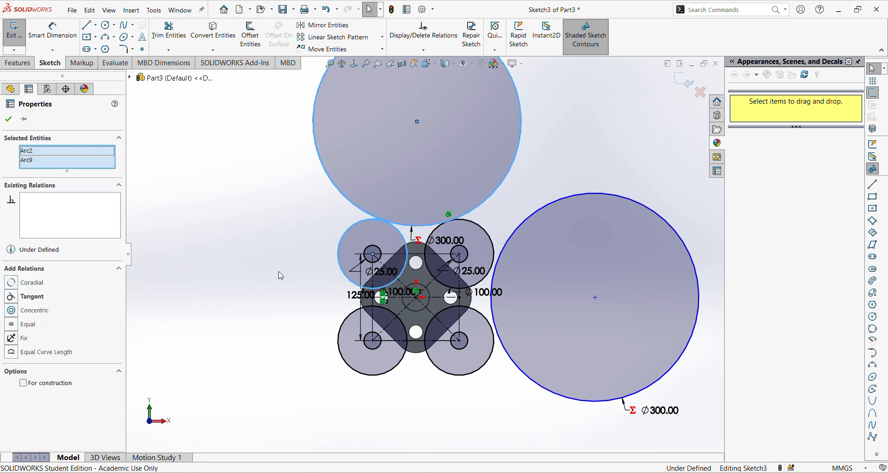
{"action": "left_click", "coordinate": [10, 297]}
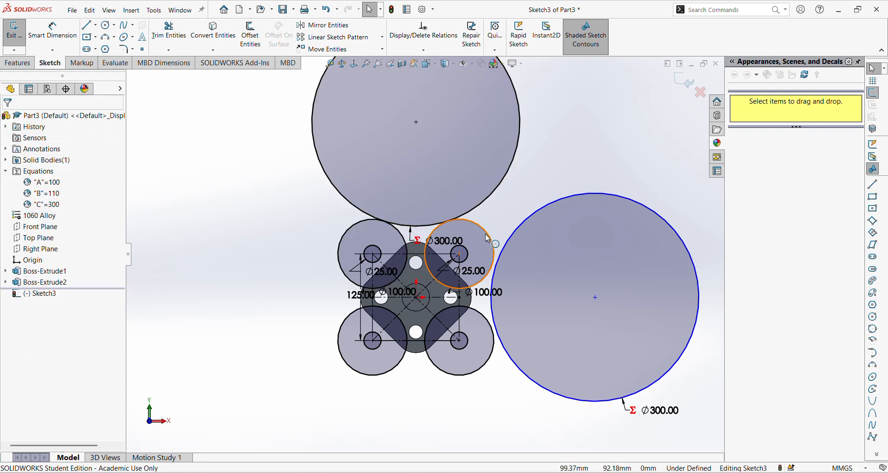
Make the right-hand 300 mm circle tangent to the upper-right and lower-right 100 mm circles.
{"action": "left_click", "coordinate": [495, 255]}
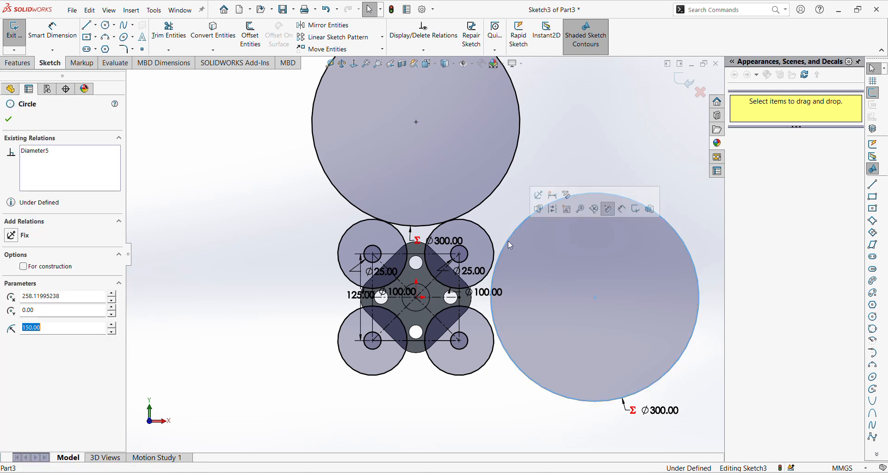
{"action": "left_click", "coordinate": [494, 255], "text": "ctrl"}
{"action": "left_click", "coordinate": [22, 297]}
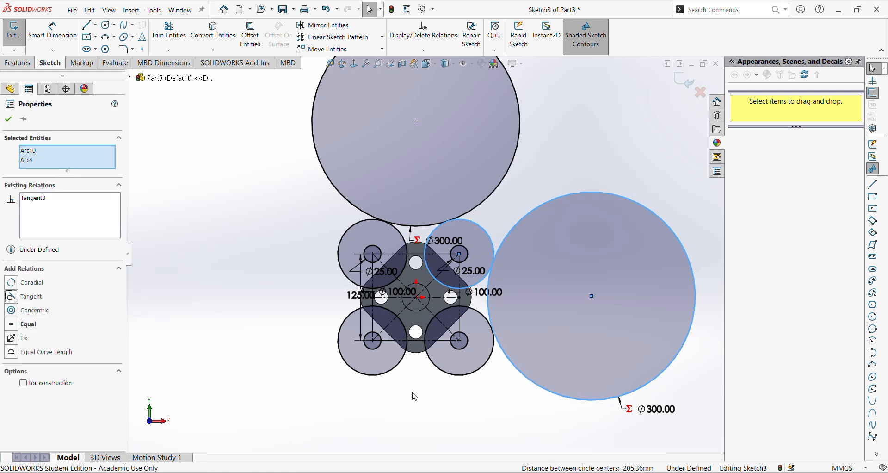
{"action": "left_click", "coordinate": [507, 366]}
{"action": "left_click", "coordinate": [509, 362]}
{"action": "left_click", "coordinate": [494, 350], "text": "ctrl"}
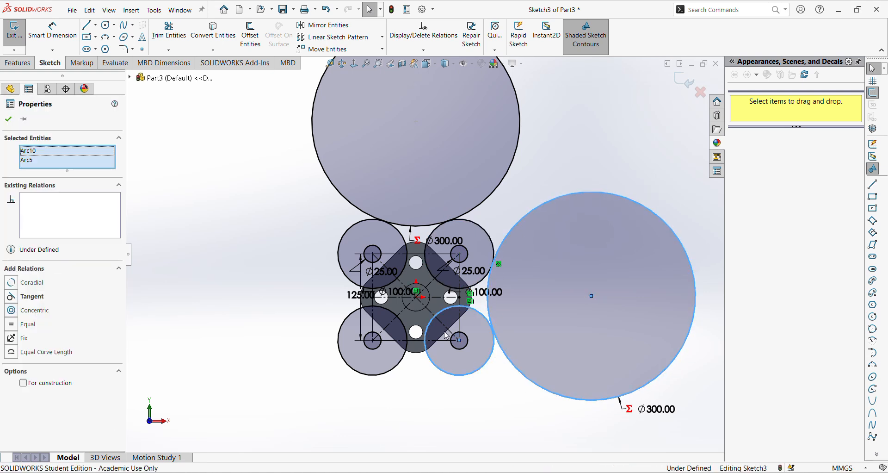
{"action": "left_click", "coordinate": [21, 297]}
{"action": "left_click", "coordinate": [248, 317]}
Mirror the upper 300 mm circle about the horizontal centerline to the lower side of the sketch.
{"action": "scroll", "coordinate": [424, 254], "scroll_direction": "up", "scroll_amount": 3}
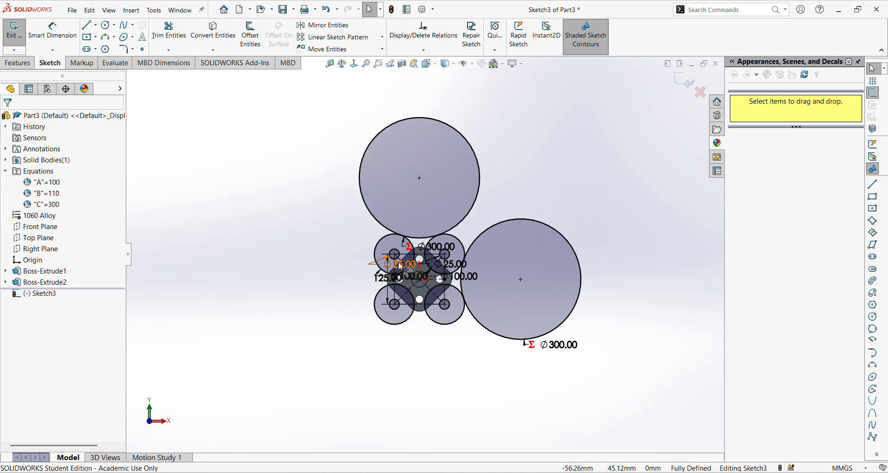
{"action": "scroll", "coordinate": [394, 263], "scroll_direction": "down", "scroll_amount": 2}
{"action": "scroll", "coordinate": [425, 185], "scroll_direction": "up", "scroll_amount": 1}
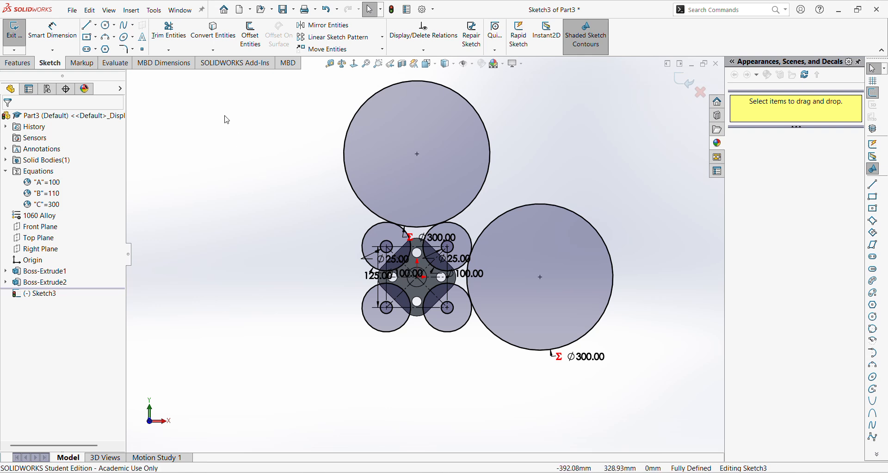
{"action": "left_click_drag", "start_coordinate": [270, 78], "coordinate": [566, 238]}
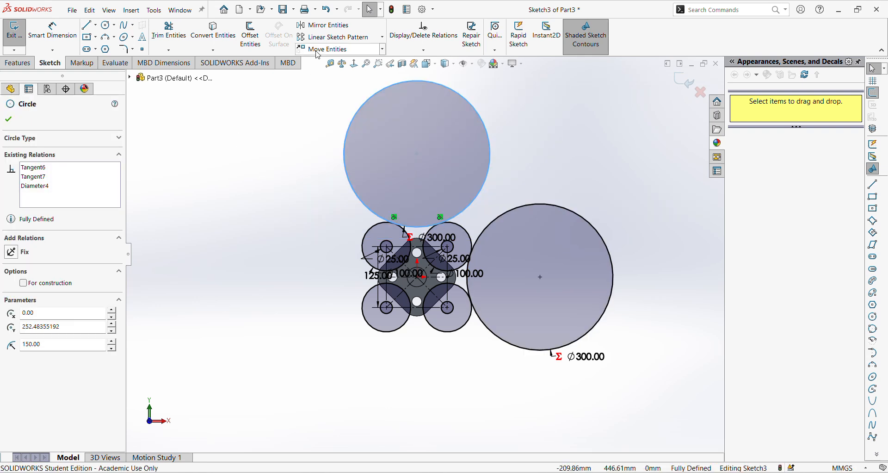
{"action": "left_click", "coordinate": [323, 25]}
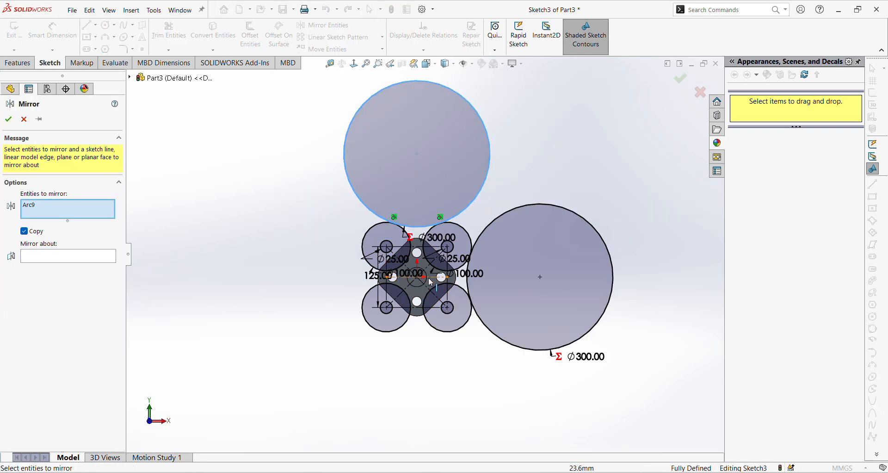
{"action": "left_click", "coordinate": [68, 255]}
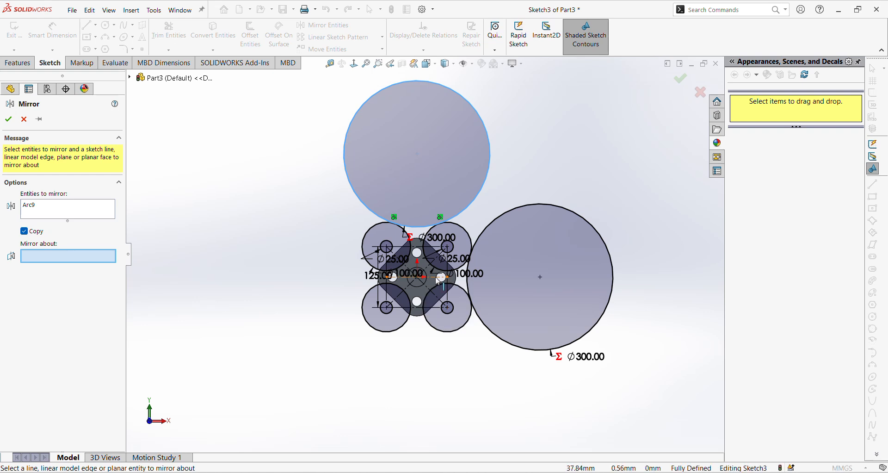
{"action": "left_click", "coordinate": [434, 277]}
{"action": "left_click", "coordinate": [8, 119]}
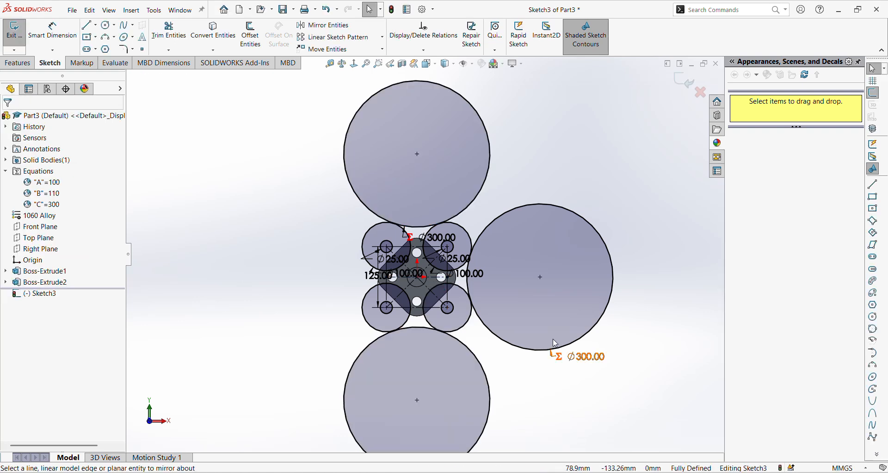
Draw a vertical centerline through the origin between the midpoints of the construction square's upper and lower sides.
{"action": "scroll", "coordinate": [228, 212], "scroll_direction": "down", "scroll_amount": 2}
{"action": "left_click", "coordinate": [96, 25]}
{"action": "left_click", "coordinate": [111, 48]}
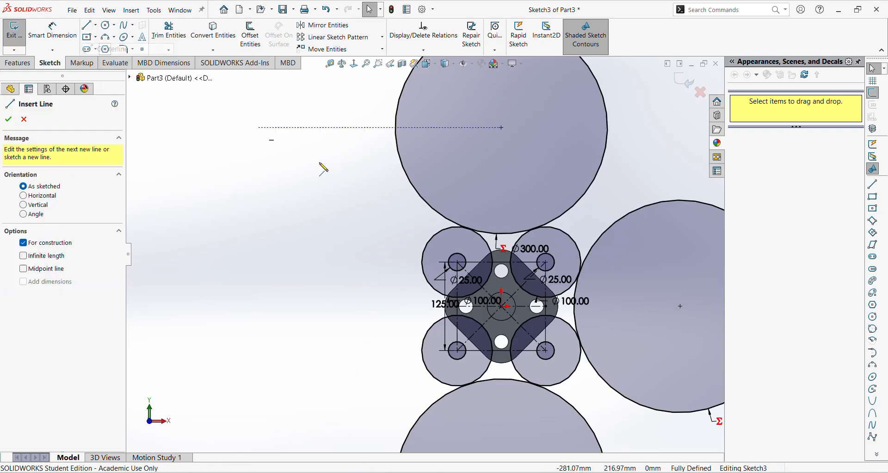
{"action": "left_click", "coordinate": [501, 262]}
{"action": "left_click", "coordinate": [501, 351]}
{"action": "scroll", "coordinate": [588, 409], "scroll_direction": "up", "scroll_amount": 2}
{"action": "key", "text": "Escape"}
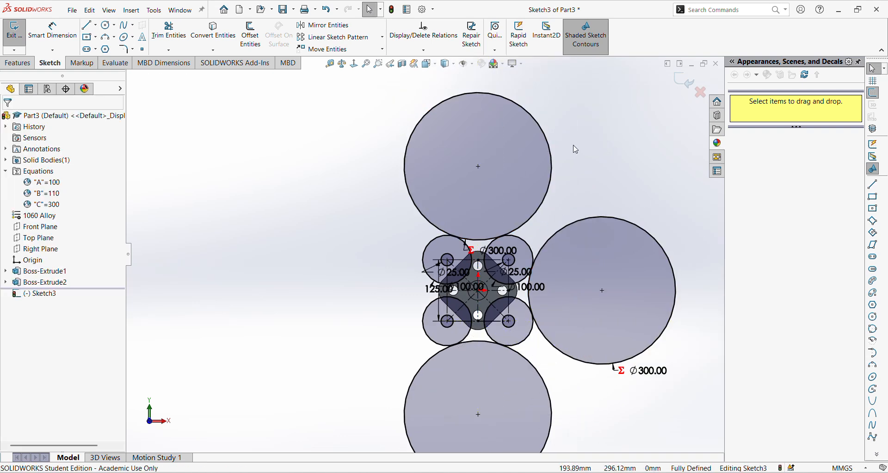
Mirror only the right-hand 300 mm circle about the vertical centerline, removing all other circles from the mirror selection.
{"action": "left_click_drag", "start_coordinate": [684, 122], "coordinate": [525, 389]}
{"action": "left_click", "coordinate": [323, 25]}
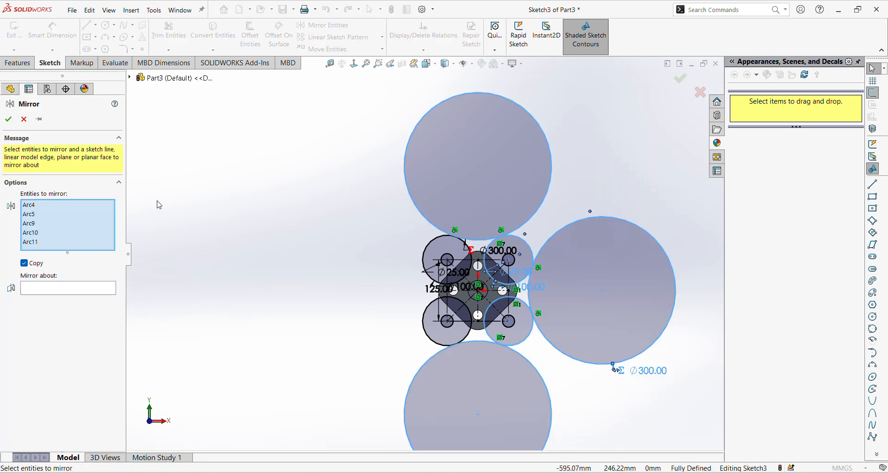
{"action": "left_click", "coordinate": [38, 242]}
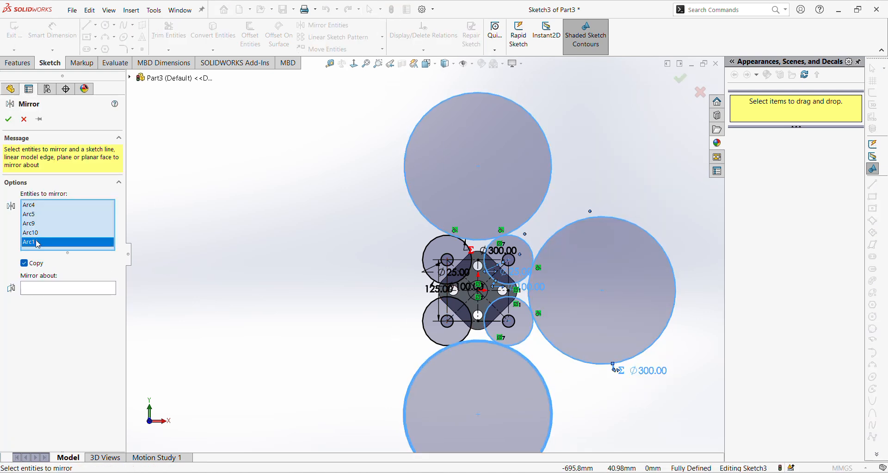
{"action": "left_click", "coordinate": [35, 233]}
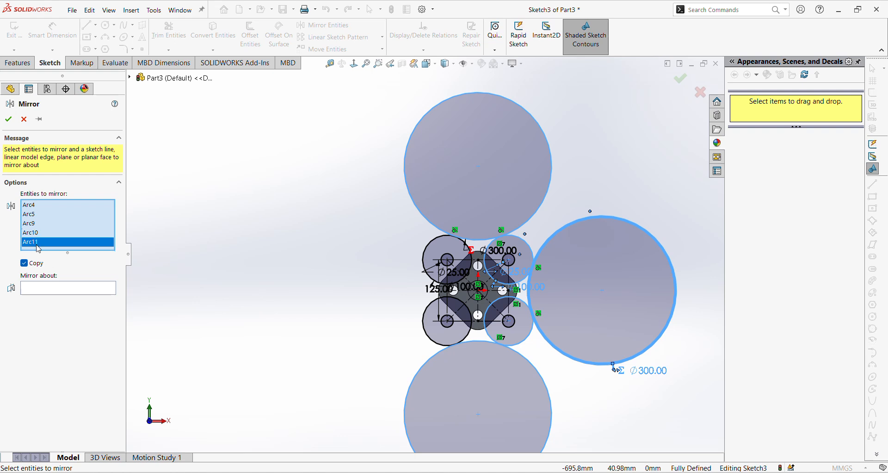
{"action": "left_click", "coordinate": [37, 224]}
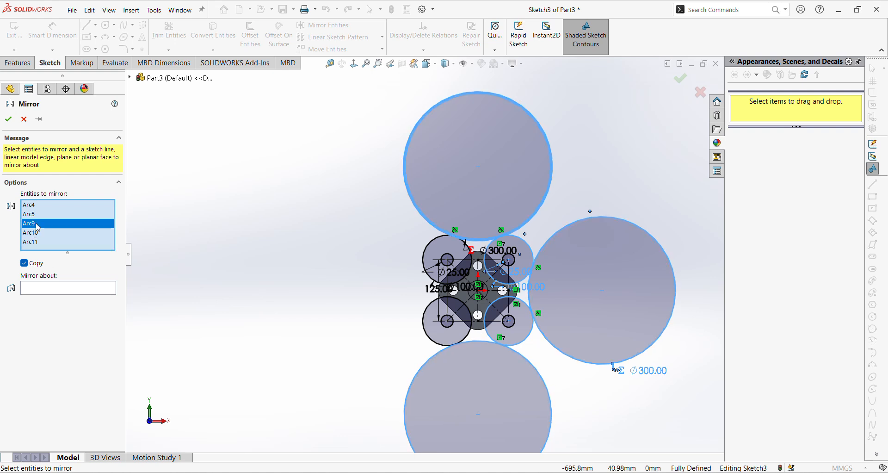
{"action": "key", "text": "Delete"}
{"action": "left_click", "coordinate": [34, 233]}
{"action": "key", "text": "Delete"}
{"action": "left_click", "coordinate": [34, 215]}
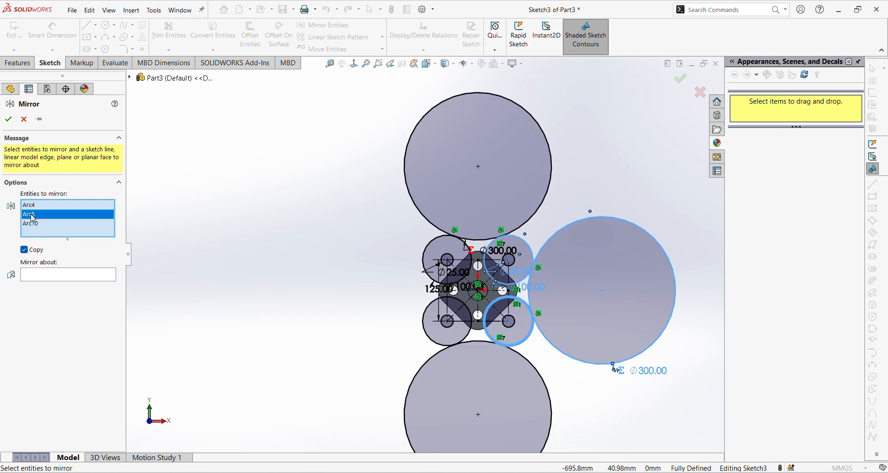
{"action": "key", "text": "Delete"}
{"action": "key", "text": "Delete"}
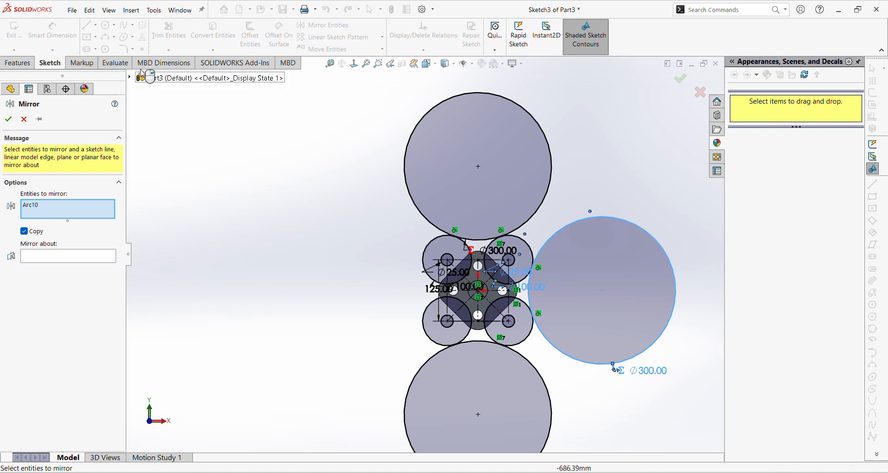
{"action": "left_click", "coordinate": [65, 256]}
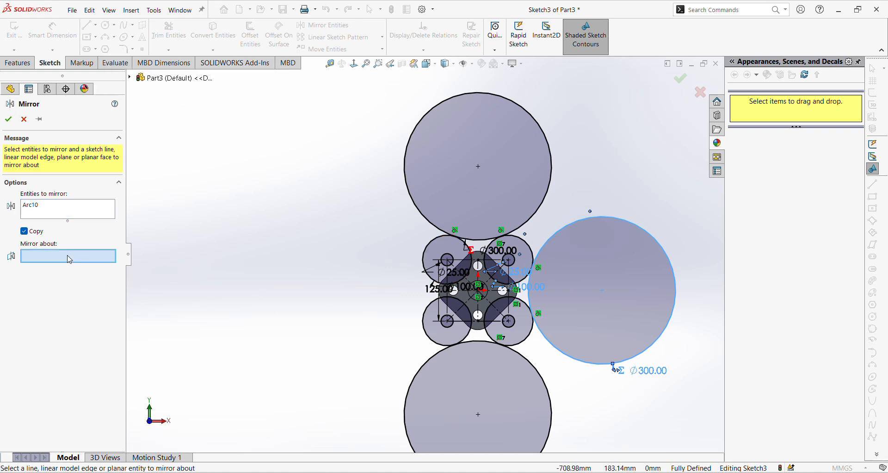
{"action": "left_click", "coordinate": [482, 273]}
{"action": "left_click", "coordinate": [8, 119]}
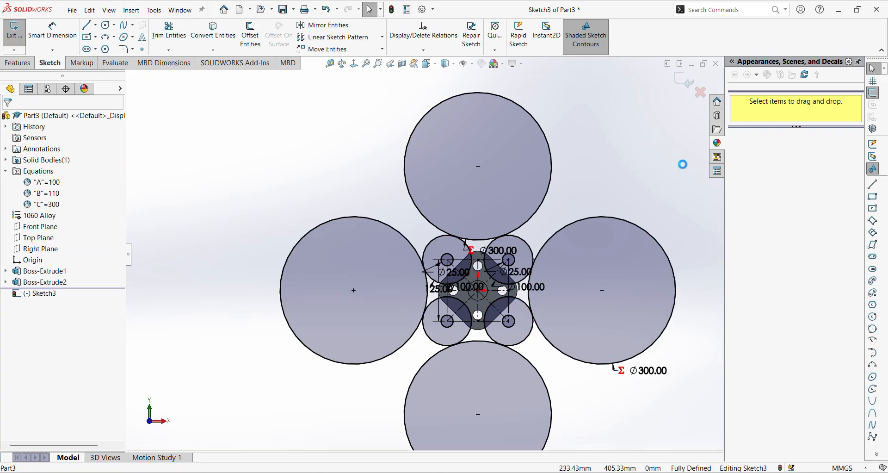
Power trim the inner portions of the four 100 mm circles and the outer portions of the 300 mm circles to form the flange outline.
{"action": "key", "text": "f"}
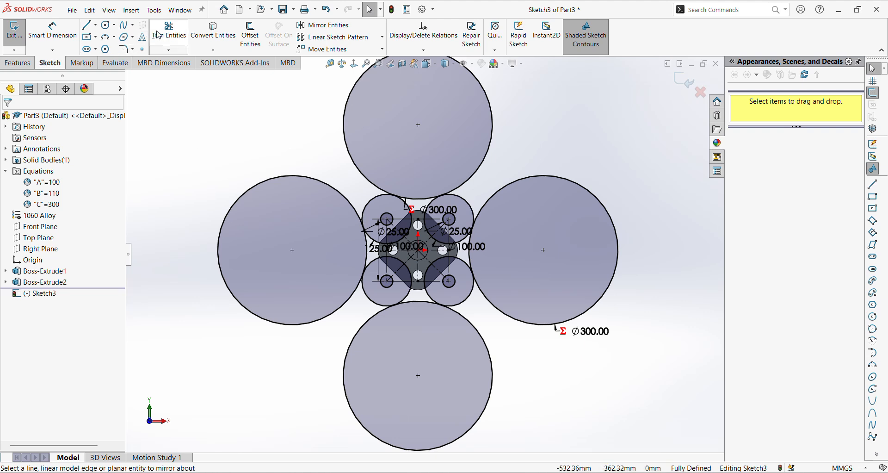
{"action": "left_click", "coordinate": [167, 32]}
{"action": "scroll", "coordinate": [410, 247], "scroll_direction": "down", "scroll_amount": 3}
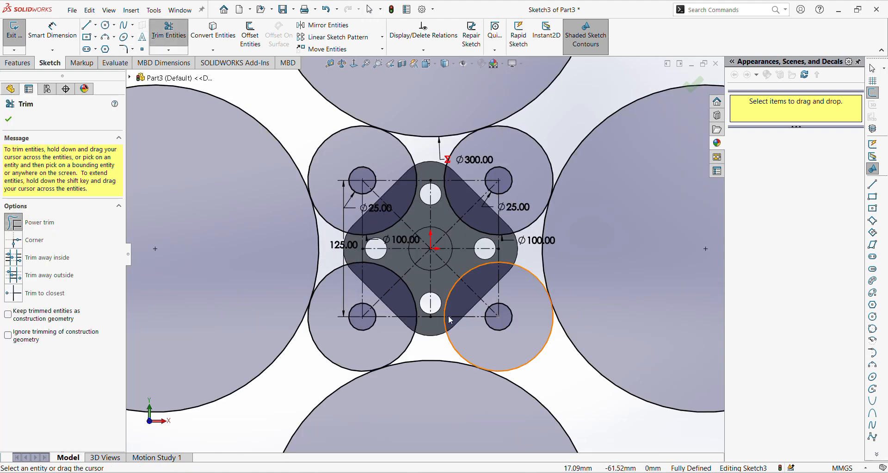
{"action": "left_click_drag", "start_coordinate": [388, 332], "coordinate": [469, 332]}
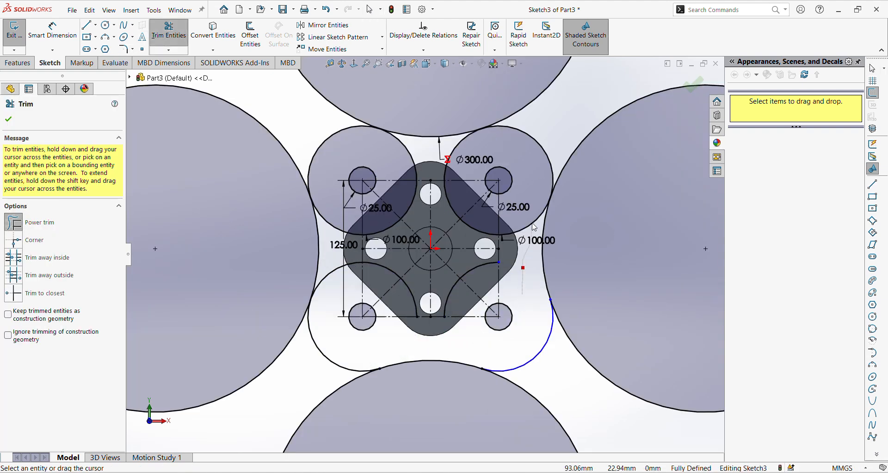
{"action": "left_click_drag", "start_coordinate": [535, 227], "coordinate": [527, 175]}
{"action": "left_click_drag", "start_coordinate": [460, 147], "coordinate": [388, 153]}
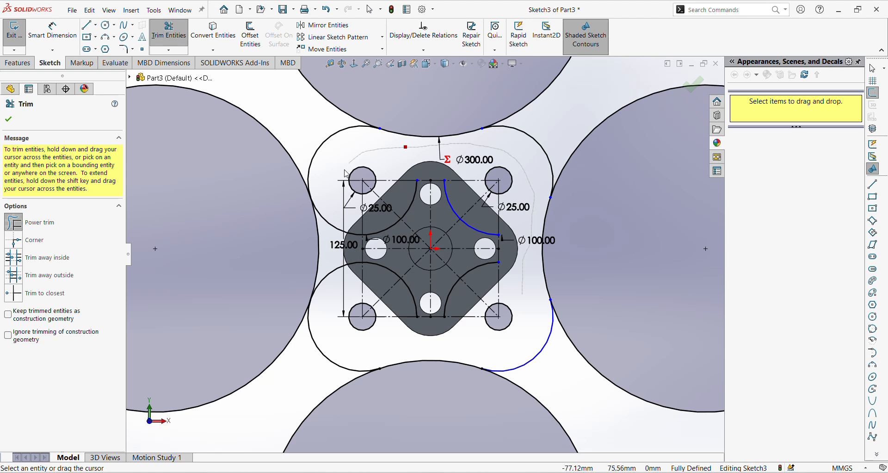
{"action": "left_click_drag", "start_coordinate": [336, 334], "coordinate": [412, 310]}
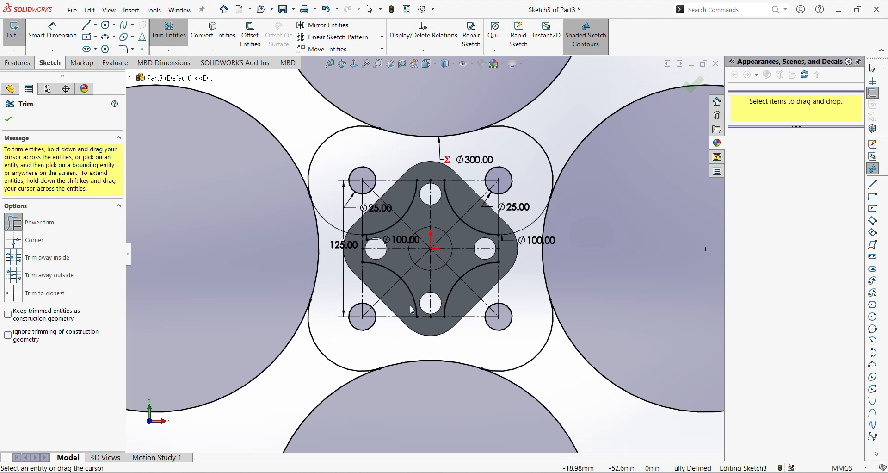
{"action": "left_click_drag", "start_coordinate": [482, 280], "coordinate": [470, 230]}
{"action": "left_click_drag", "start_coordinate": [420, 217], "coordinate": [400, 226]}
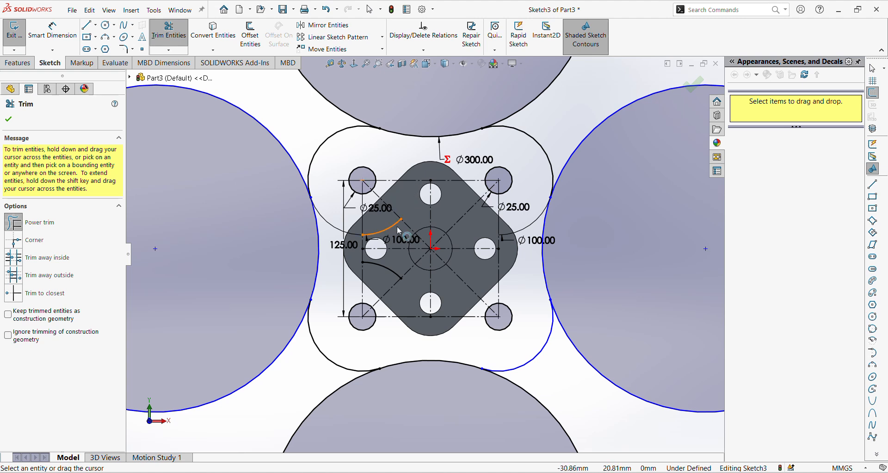
{"action": "mouse_move", "coordinate": [270, 199]}
{"action": "left_mouse_down"}
{"action": "mouse_move", "coordinate": [276, 113]}
{"action": "mouse_move", "coordinate": [313, 88]}
{"action": "mouse_move", "coordinate": [680, 270]}
{"action": "mouse_move", "coordinate": [527, 449]}
{"action": "mouse_move", "coordinate": [274, 412]}
{"action": "left_mouse_up"}
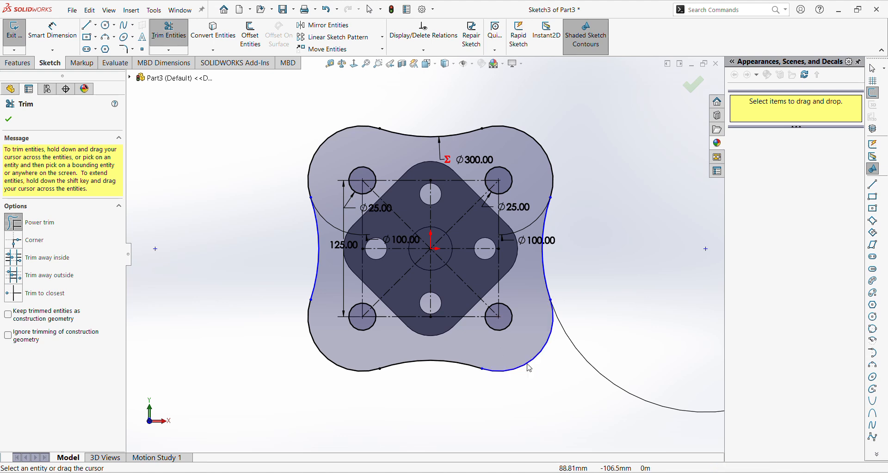
{"action": "key", "text": "Escape"}
Dimension the outline's lower-right corner arc with a radius of 50 mm.
{"action": "scroll", "coordinate": [419, 245], "scroll_direction": "up", "scroll_amount": 5}
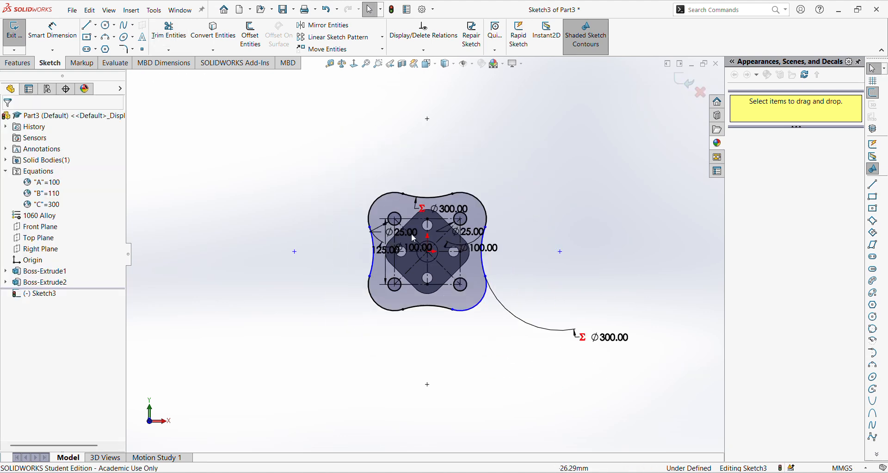
{"action": "left_click", "coordinate": [64, 30]}
{"action": "left_click", "coordinate": [474, 306]}
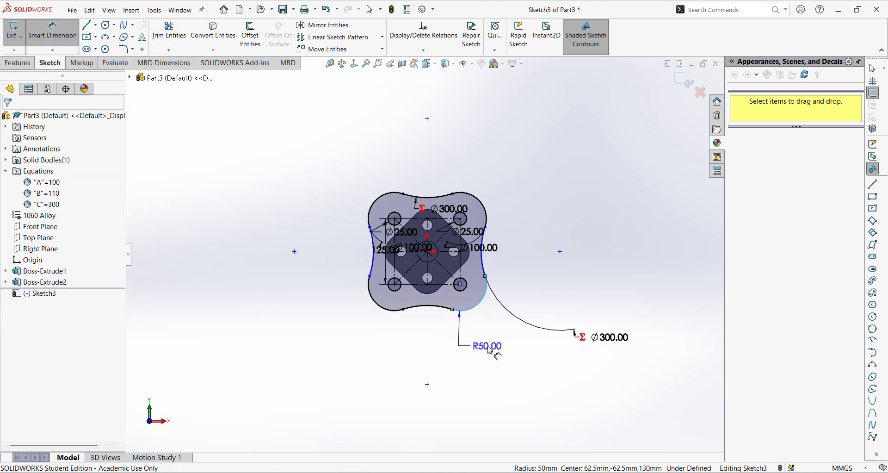
{"action": "left_click", "coordinate": [486, 346]}
{"action": "key", "text": "Return"}
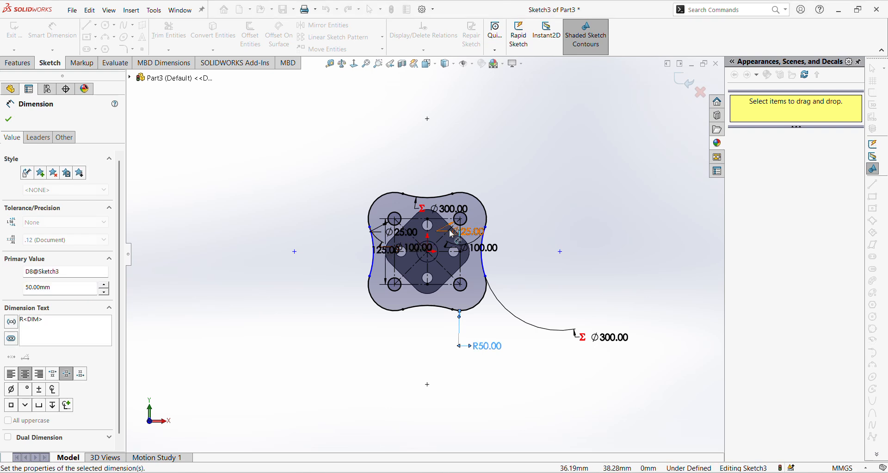
{"action": "key", "text": "Escape"}
Make the outline's right-hand concave arc tangent to the lower-right corner arc.
{"action": "scroll", "coordinate": [502, 278], "scroll_direction": "up", "scroll_amount": 4}
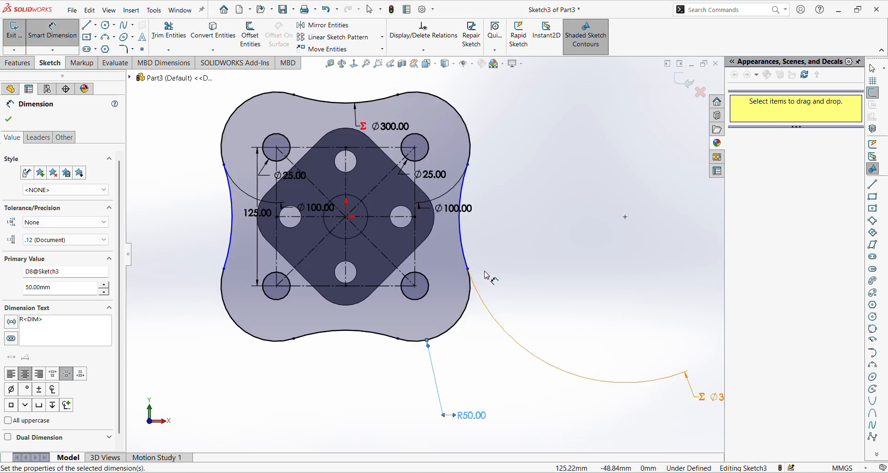
{"action": "left_click", "coordinate": [467, 254], "text": "ctrl"}
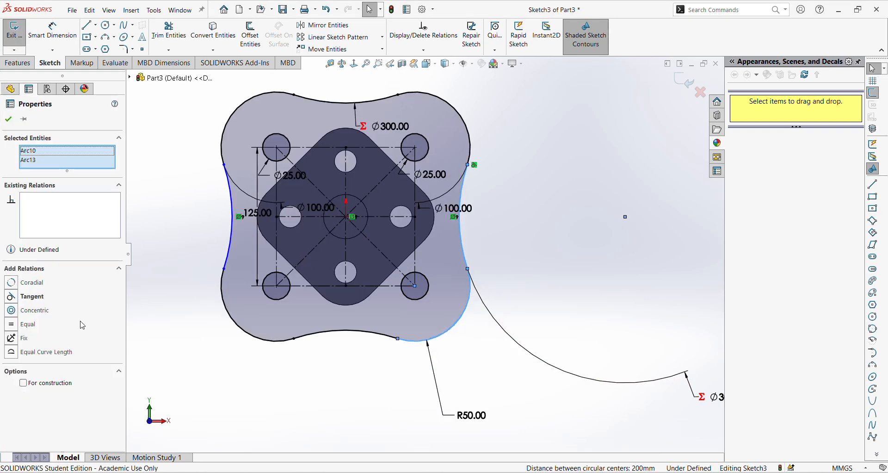
{"action": "left_click", "coordinate": [14, 297]}
{"action": "key", "text": "Escape"}
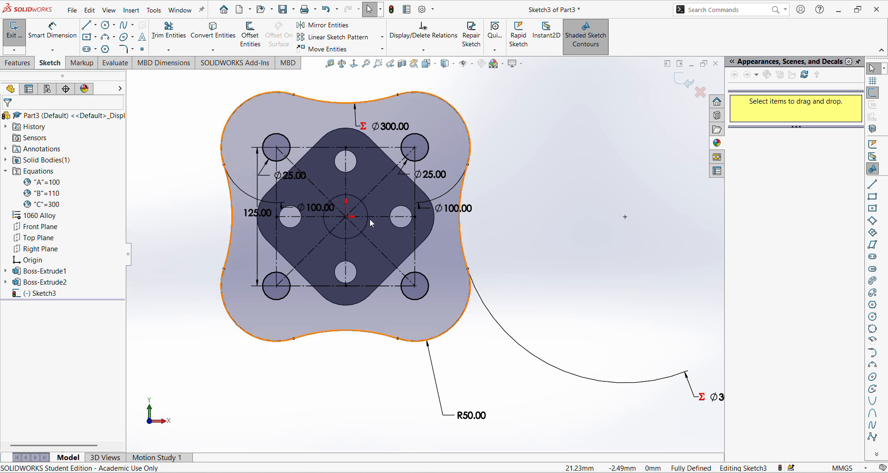
{"action": "scroll", "coordinate": [372, 218], "scroll_direction": "up", "scroll_amount": 3}
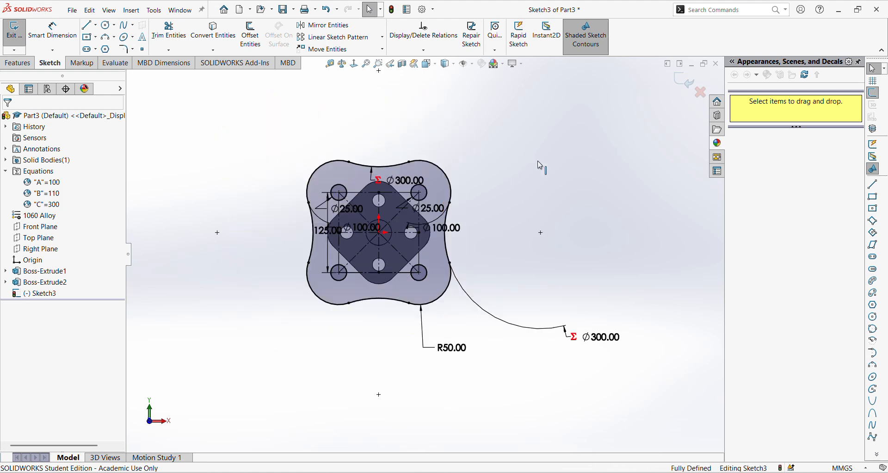
Extrude the larger flange sketch to a blind depth of 25 mm, merged with the existing body.
{"action": "left_click", "coordinate": [18, 63]}
{"action": "left_click", "coordinate": [18, 35]}
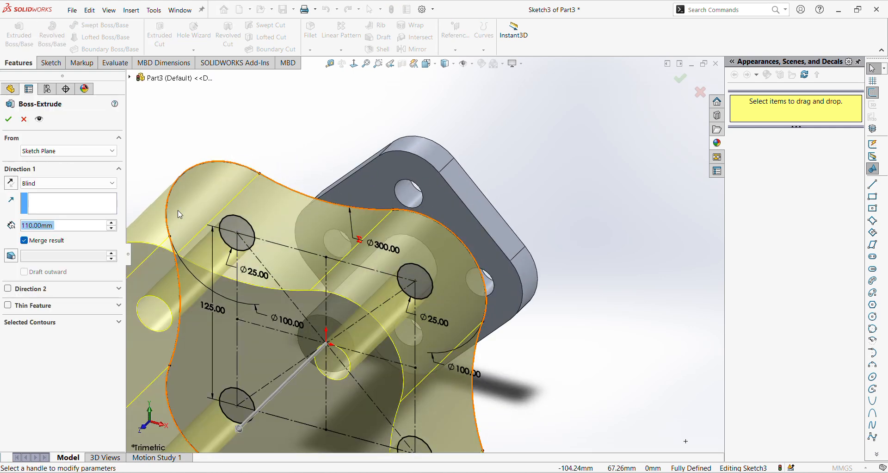
{"action": "type", "text": "25"}
{"action": "key", "text": "Return"}
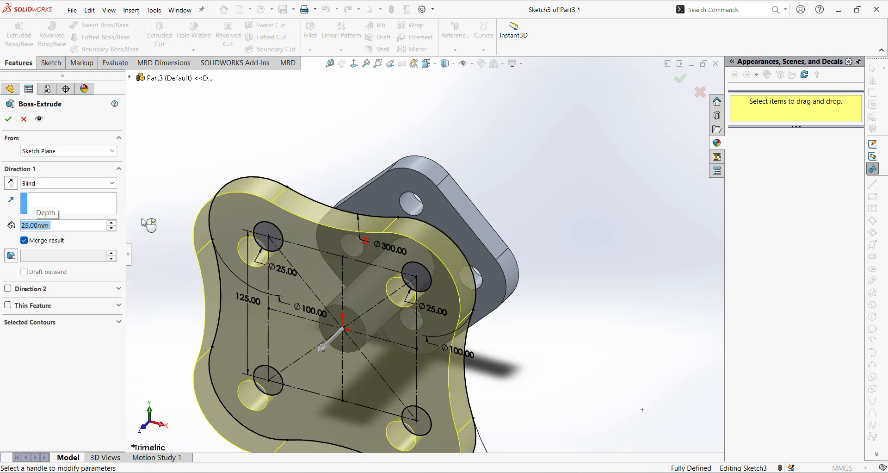
{"action": "left_click", "coordinate": [8, 120]}
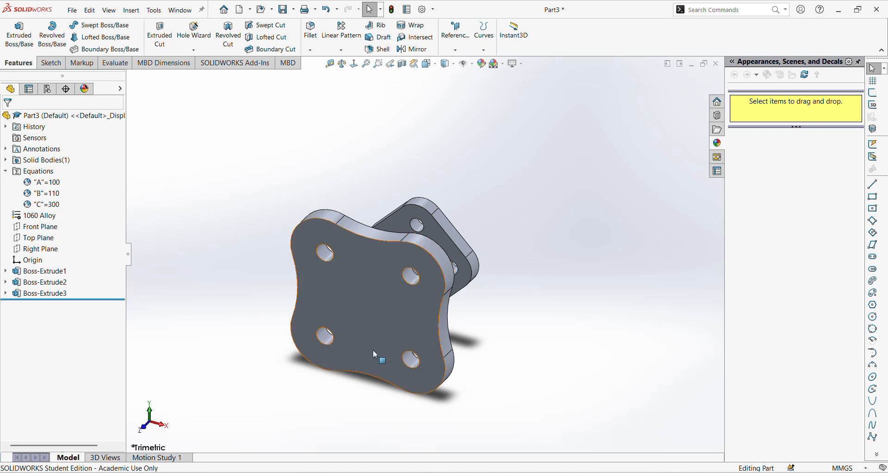
Compare the finished part with the 4th Advanced Part drawing and return to the part.
{"action": "mouse_move", "coordinate": [283, 465]}
{"action": "left_click", "coordinate": [221, 429]}
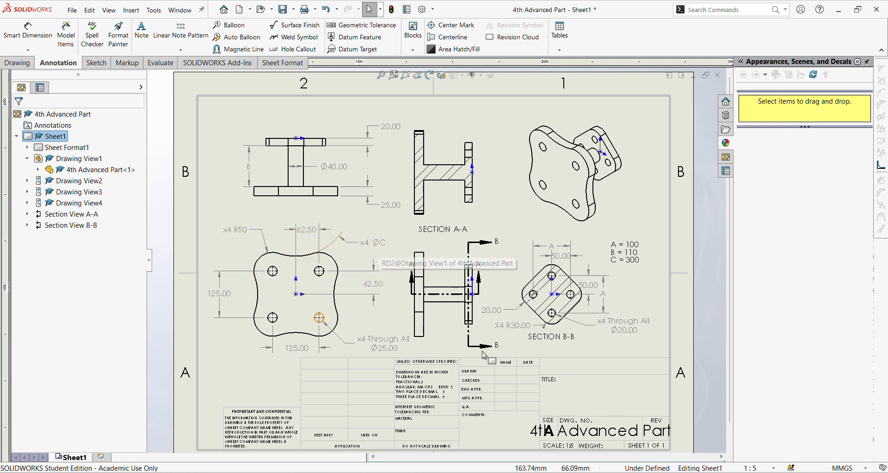
{"action": "mouse_move", "coordinate": [306, 445]}
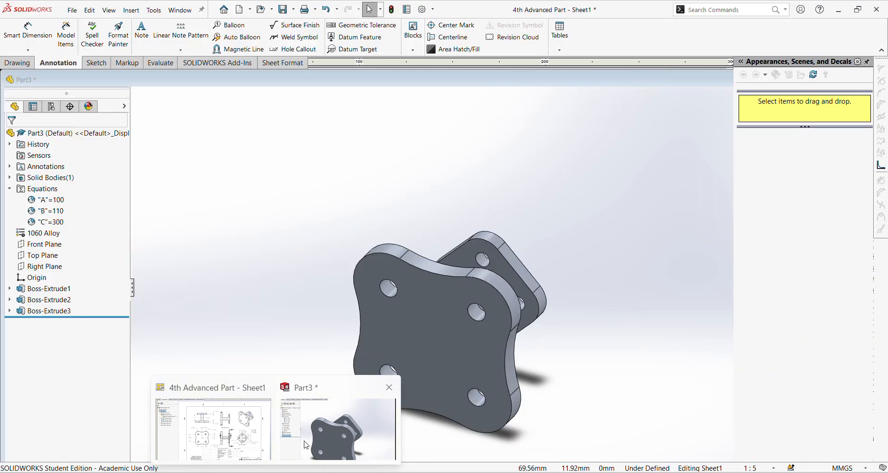
{"action": "left_click", "coordinate": [307, 444]}
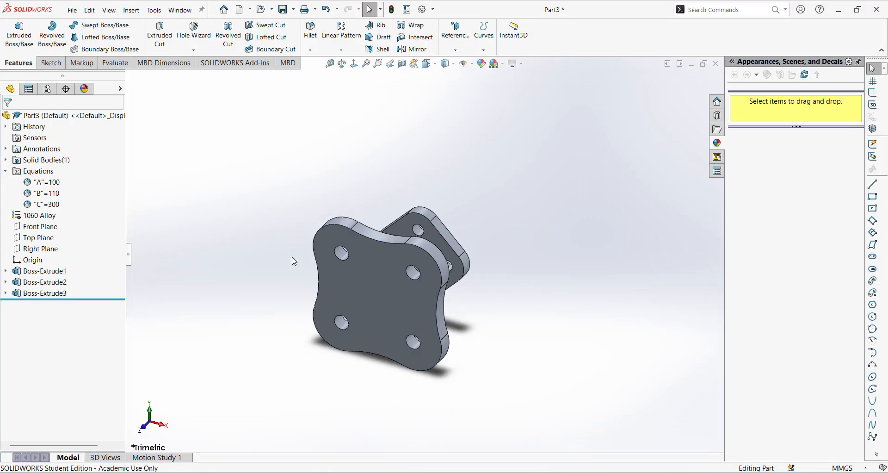
Save the part as Part1.SLDPRT in the CSWA folder on the Desktop, replacing the existing file.
{"action": "left_click", "coordinate": [77, 9]}
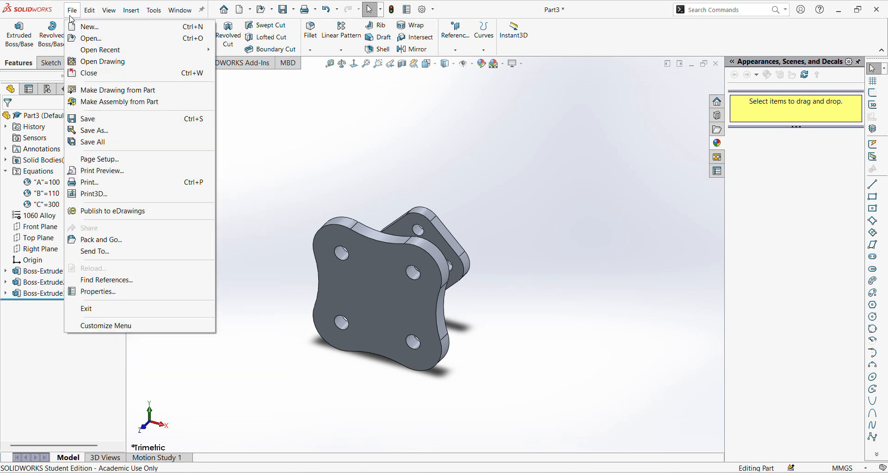
{"action": "left_click", "coordinate": [95, 121]}
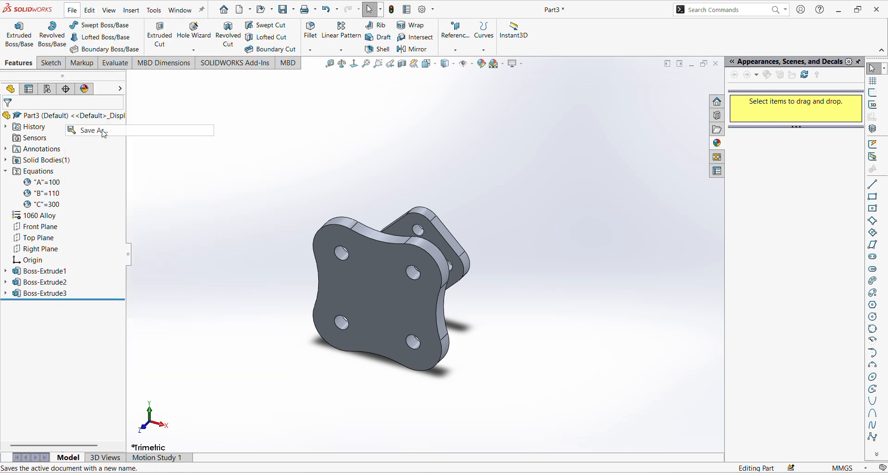
{"action": "left_click", "coordinate": [326, 106]}
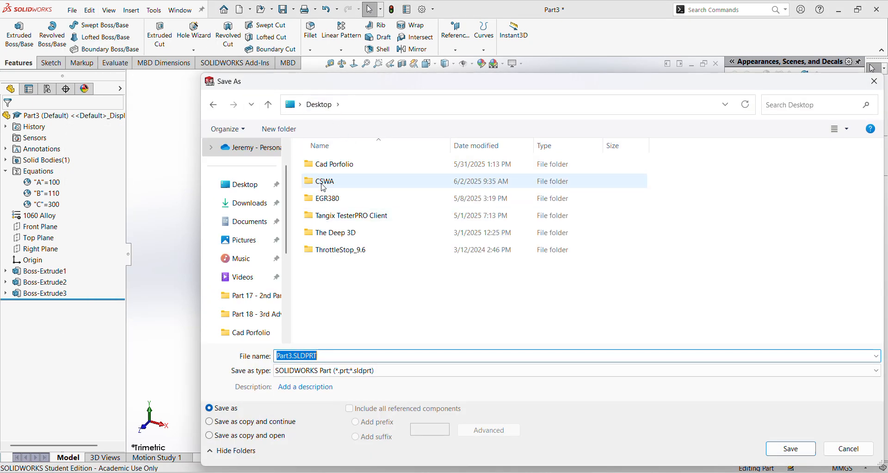
{"action": "double_click", "coordinate": [329, 182]}
{"action": "left_click", "coordinate": [351, 183]}
{"action": "left_click", "coordinate": [792, 450]}
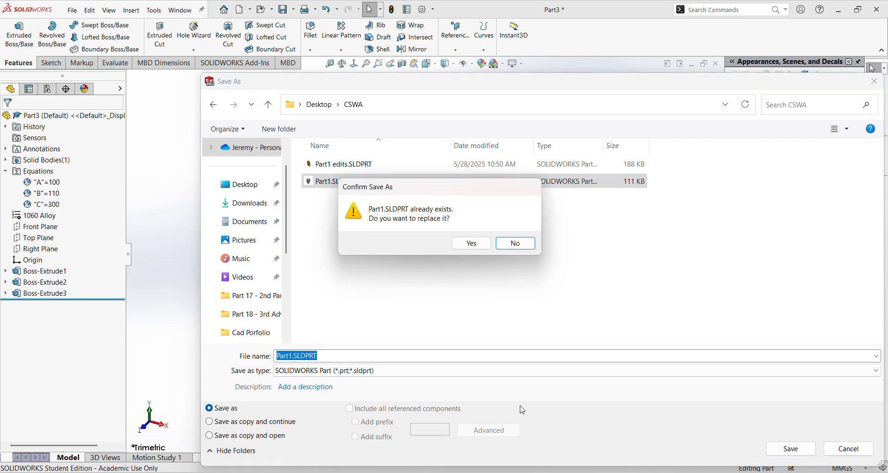
{"action": "left_click", "coordinate": [470, 242]}
{"action": "scroll", "coordinate": [457, 291], "scroll_direction": "up", "scroll_amount": 2}
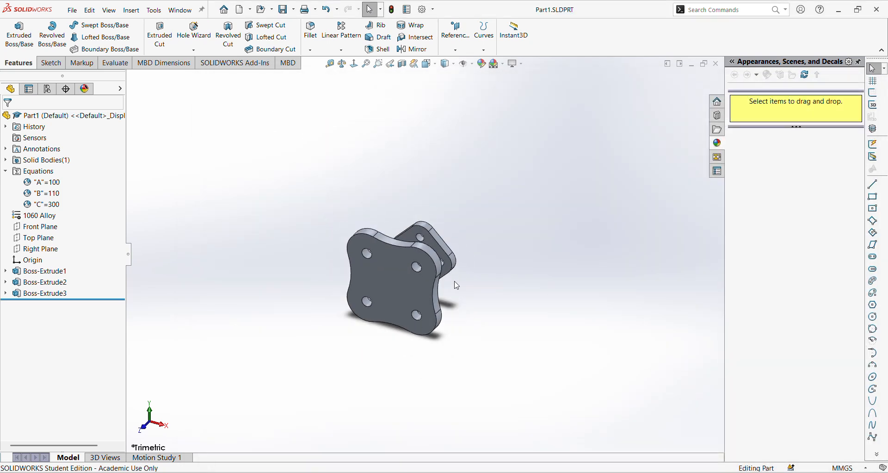
{"action": "scroll", "coordinate": [457, 285], "scroll_direction": "down", "scroll_amount": 2}
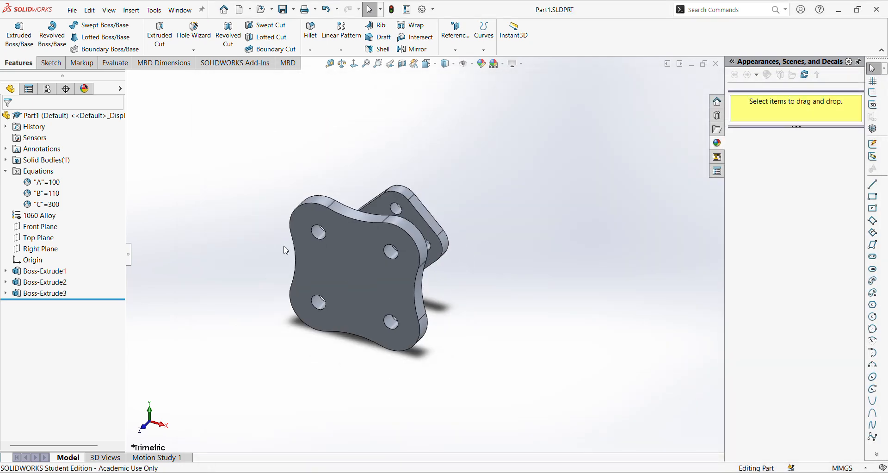
Open the recent drawing 4th Advanced Part - Edits.
{"action": "mouse_move", "coordinate": [276, 472]}
{"action": "left_click", "coordinate": [72, 10]}
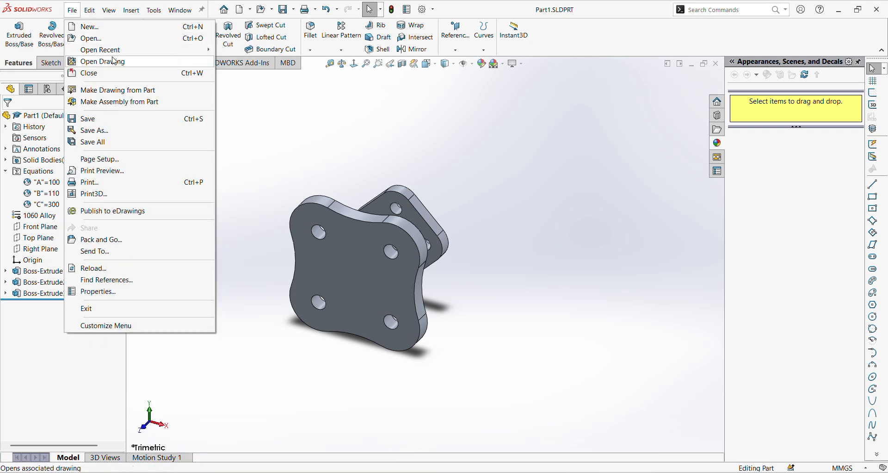
{"action": "mouse_move", "coordinate": [106, 50]}
{"action": "left_click", "coordinate": [277, 67]}
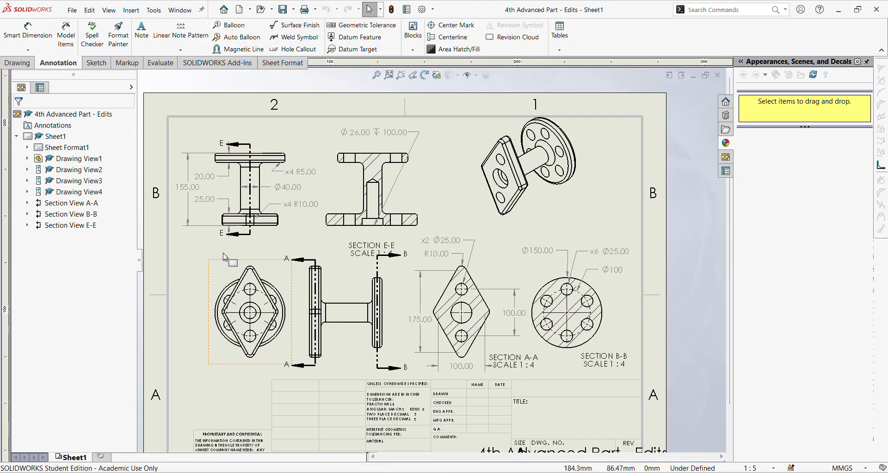
Find the View Origins command by searching for "origin", show the origins in the drawing views to check their location, and hide them again.
{"action": "left_click", "coordinate": [739, 8]}
{"action": "type", "text": "ori"}
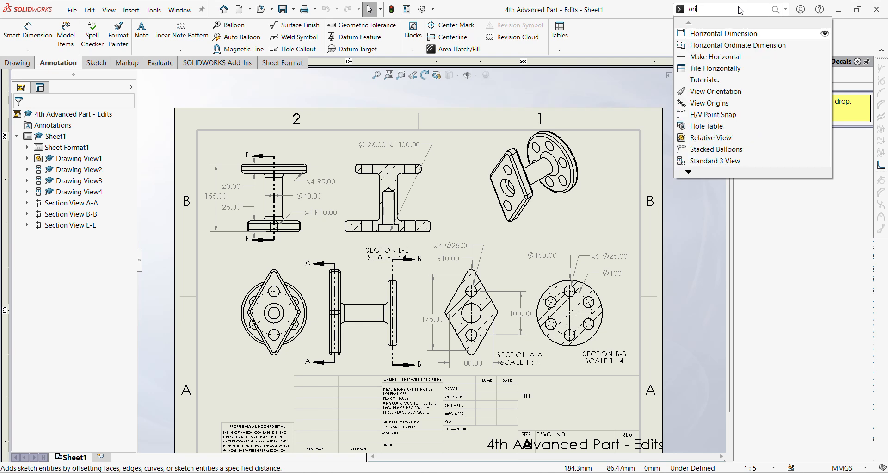
{"action": "type", "text": "gin"}
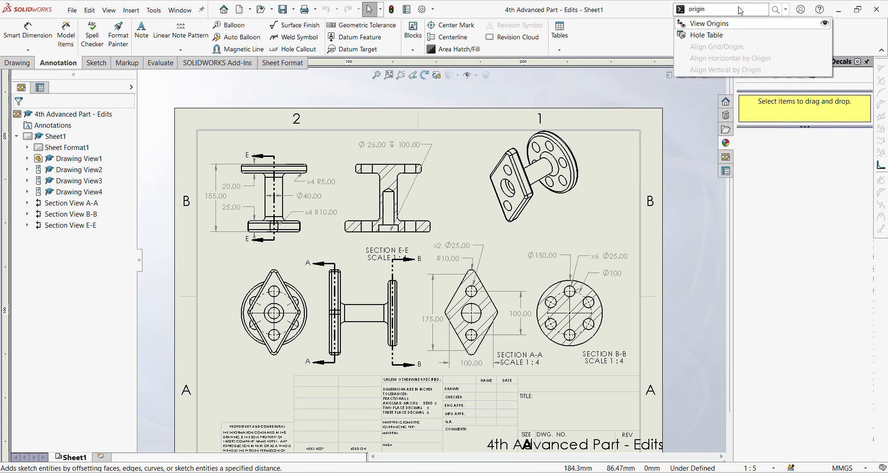
{"action": "key", "text": "Return"}
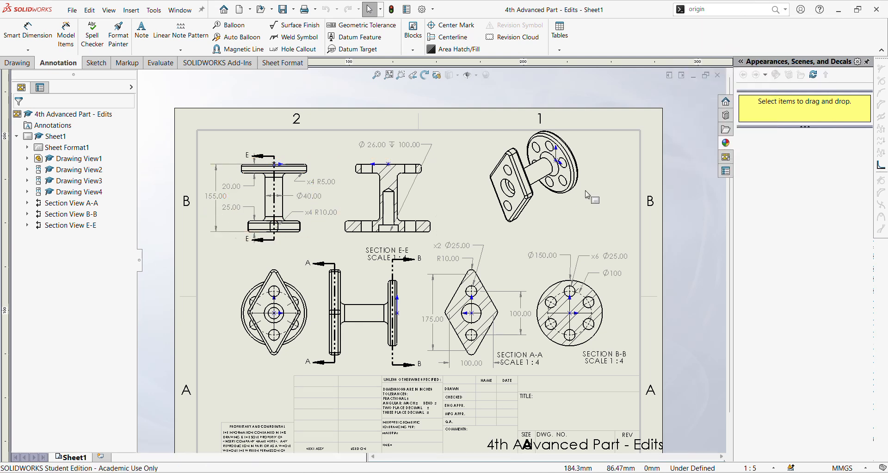
{"action": "left_click", "coordinate": [723, 8]}
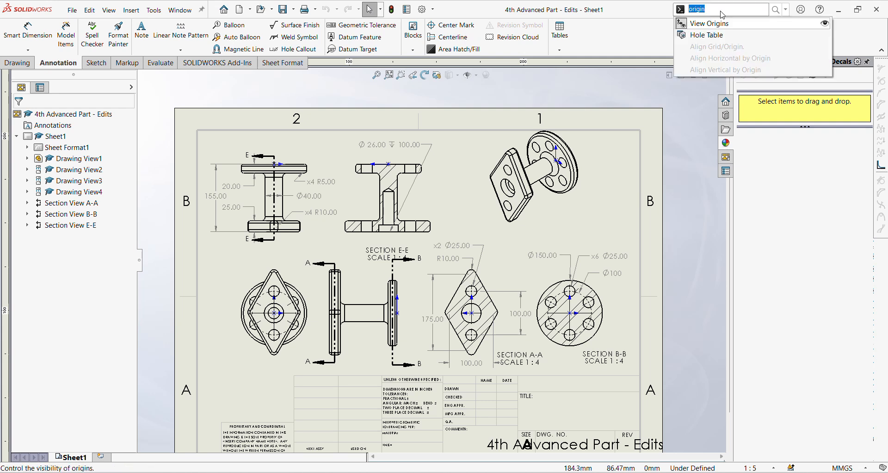
{"action": "left_click", "coordinate": [713, 28]}
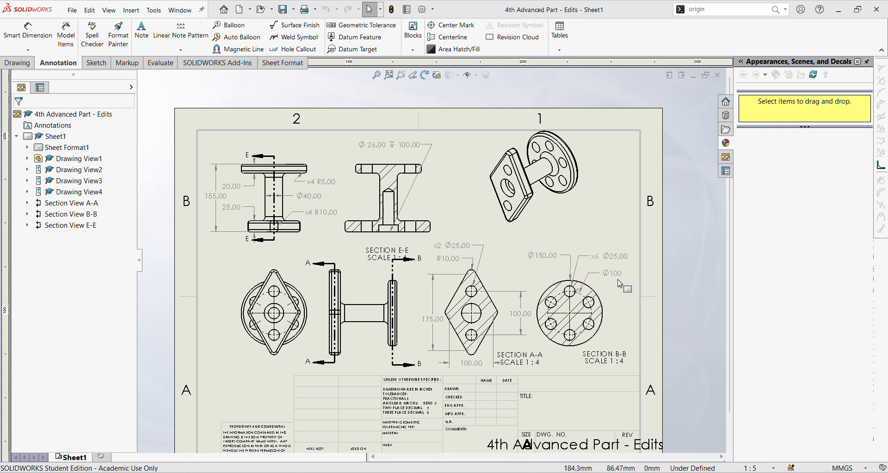
Switch back to Part1, edit the small four-hole flange's sketch and remove all of its existing geometry.
{"action": "mouse_move", "coordinate": [273, 467]}
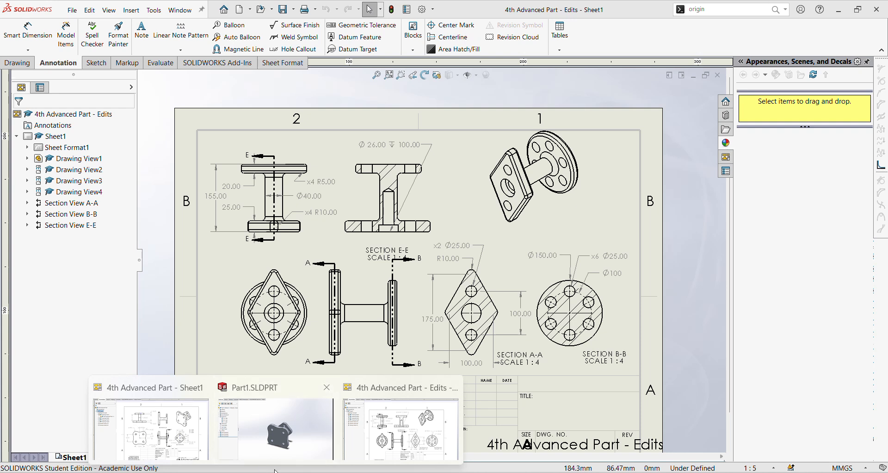
{"action": "left_click", "coordinate": [281, 435]}
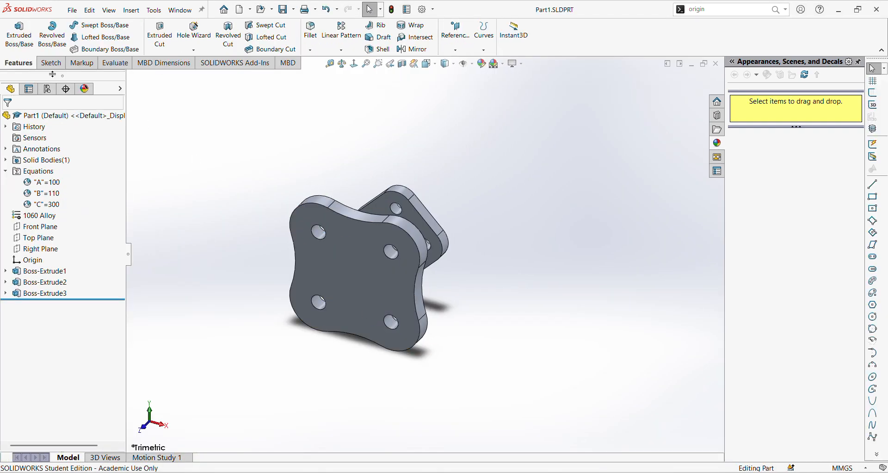
{"action": "left_click", "coordinate": [5, 271]}
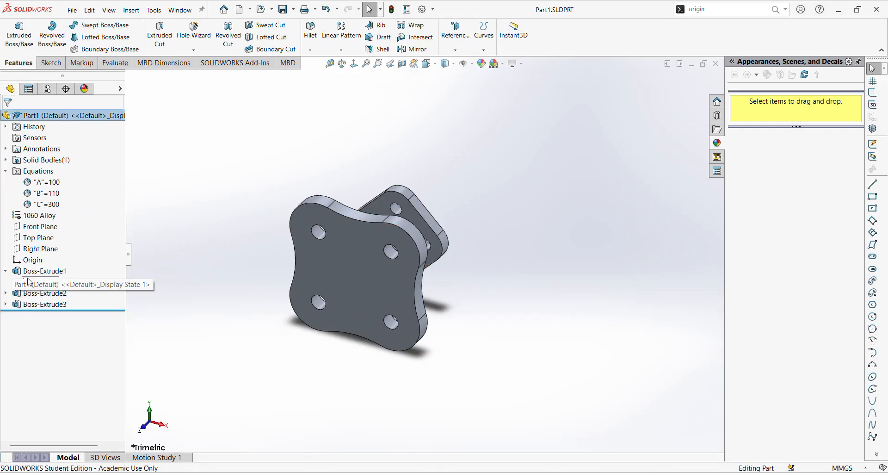
{"action": "left_click", "coordinate": [39, 282]}
{"action": "left_click", "coordinate": [44, 252]}
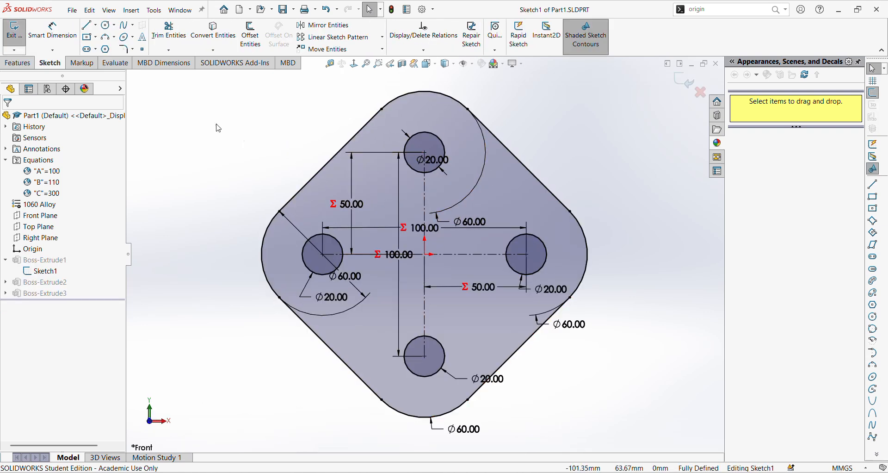
{"action": "left_click", "coordinate": [168, 32]}
{"action": "mouse_move", "coordinate": [255, 100]}
{"action": "left_mouse_down"}
{"action": "mouse_move", "coordinate": [476, 129]}
{"action": "mouse_move", "coordinate": [422, 92]}
{"action": "mouse_move", "coordinate": [183, 383]}
{"action": "mouse_move", "coordinate": [387, 353]}
{"action": "mouse_move", "coordinate": [400, 359]}
{"action": "mouse_move", "coordinate": [404, 224]}
{"action": "left_mouse_up"}
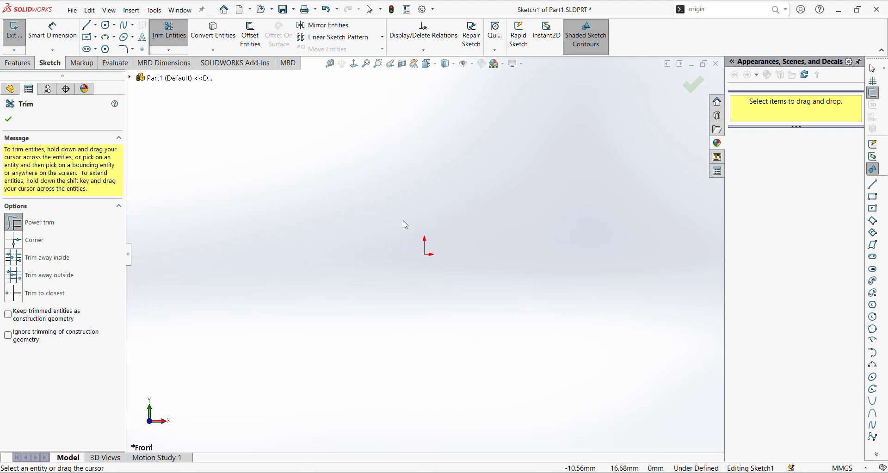
Draw a 150 mm diameter circle centered on the origin in the emptied sketch and rebuild the part.
{"action": "left_click", "coordinate": [107, 26]}
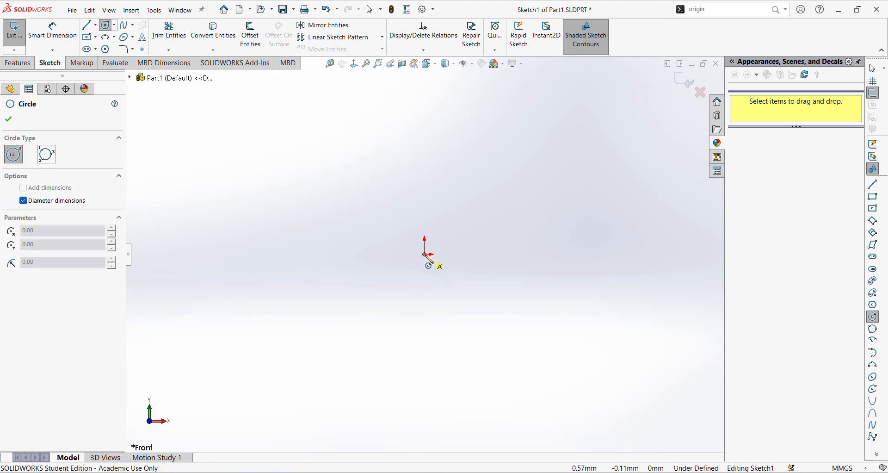
{"action": "type", "text": "150"}
{"action": "key", "text": "Return"}
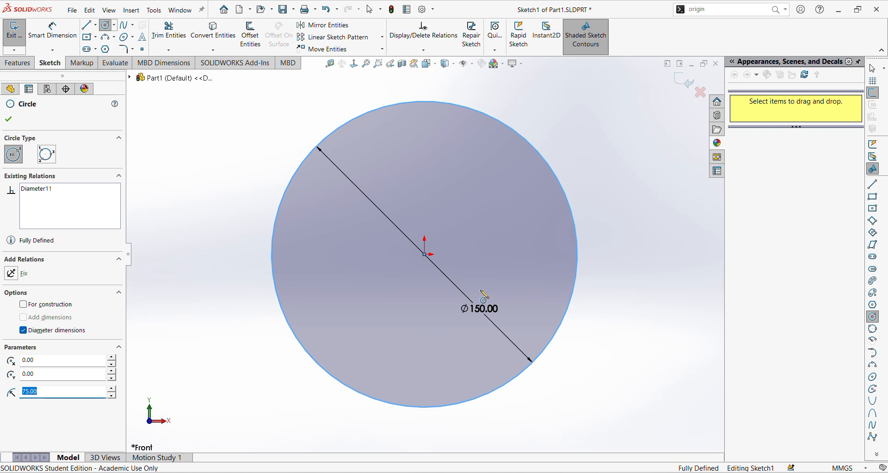
{"action": "left_click", "coordinate": [683, 82]}
{"action": "left_click", "coordinate": [444, 248]}
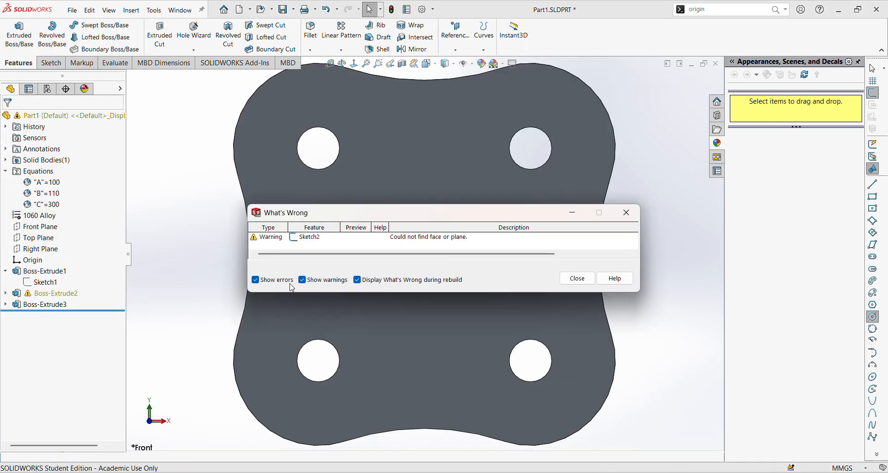
{"action": "left_click", "coordinate": [575, 275]}
Reassign the shaft sketch's plane to the round flange's face on the shaft side to repair its missing reference.
{"action": "middle_click_drag", "start_coordinate": [575, 274], "coordinate": [528, 235]}
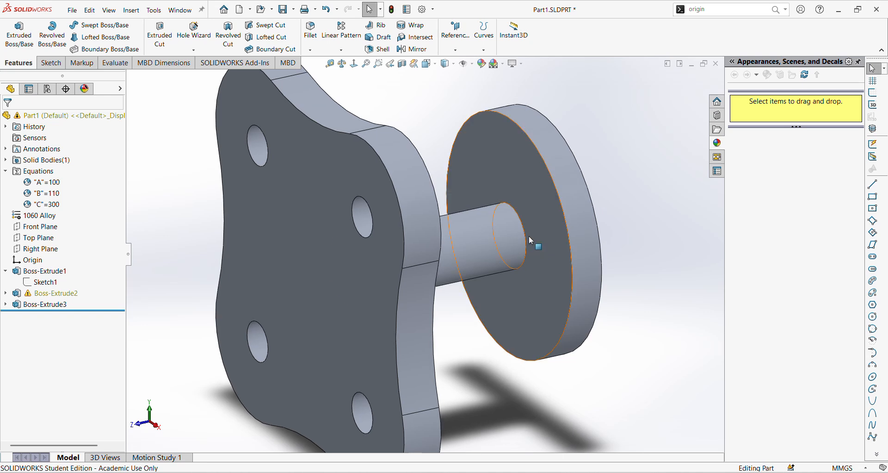
{"action": "left_click", "coordinate": [5, 293]}
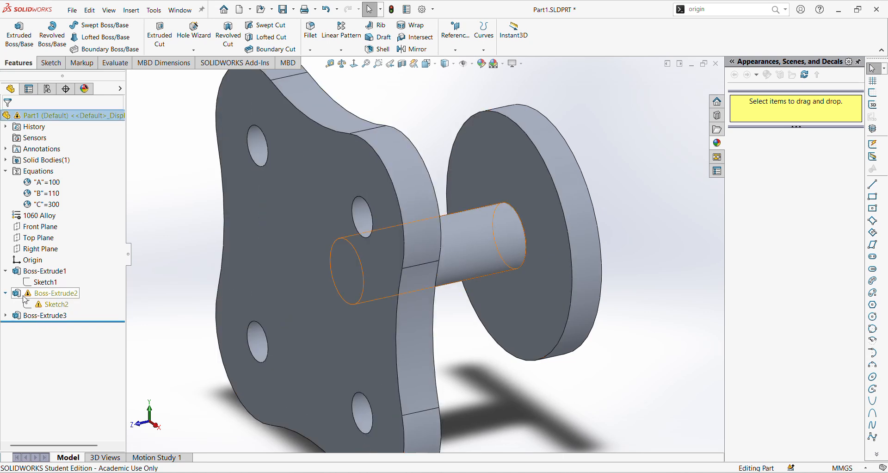
{"action": "left_click", "coordinate": [44, 304]}
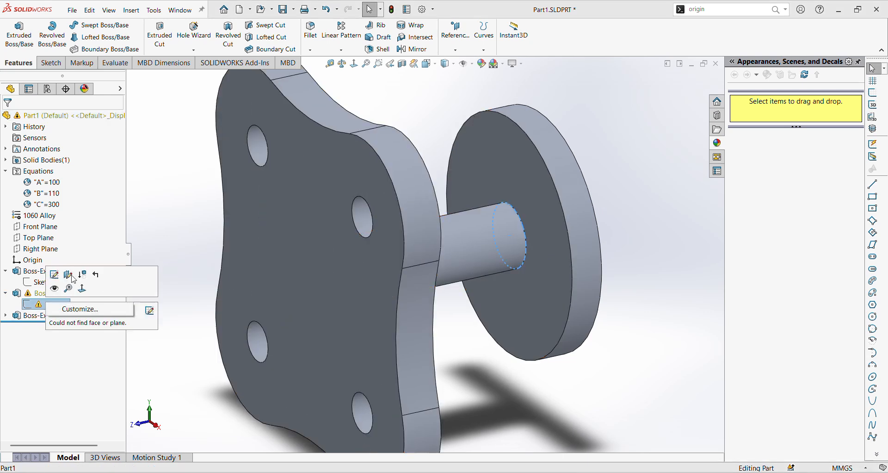
{"action": "left_click_drag", "start_coordinate": [39, 270], "coordinate": [193, 294]}
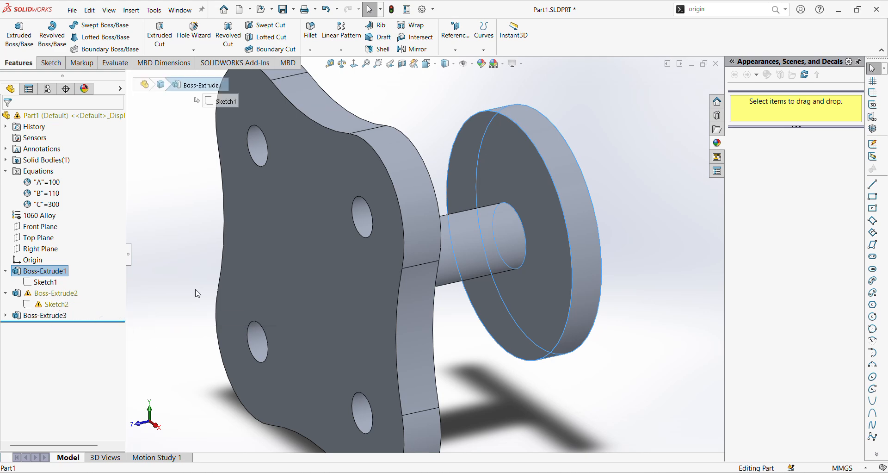
{"action": "right_click", "coordinate": [63, 304]}
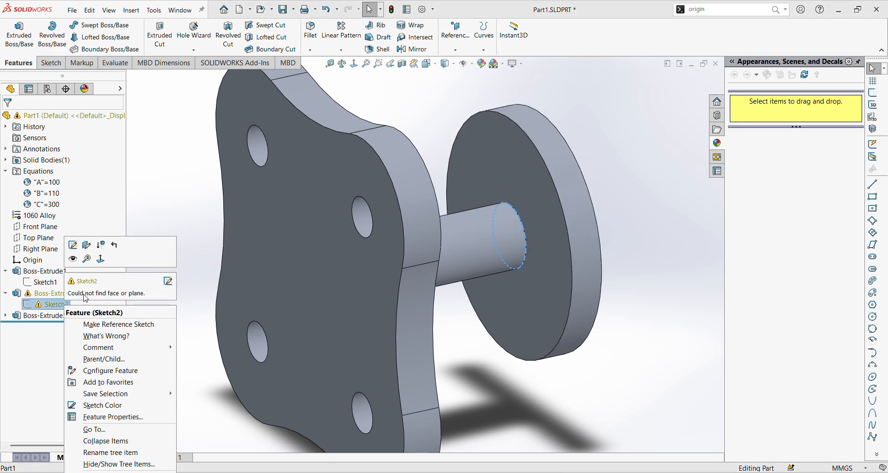
{"action": "left_click", "coordinate": [88, 248]}
{"action": "left_click", "coordinate": [514, 181]}
{"action": "left_click", "coordinate": [679, 80]}
Sketch a 25 mm diameter circle directly above the origin on the outer face of the round flange.
{"action": "mouse_move", "coordinate": [662, 186]}
{"action": "middle_mouse_down"}
{"action": "mouse_move", "coordinate": [625, 208]}
{"action": "mouse_move", "coordinate": [482, 224]}
{"action": "middle_mouse_up"}
{"action": "left_click", "coordinate": [51, 63]}
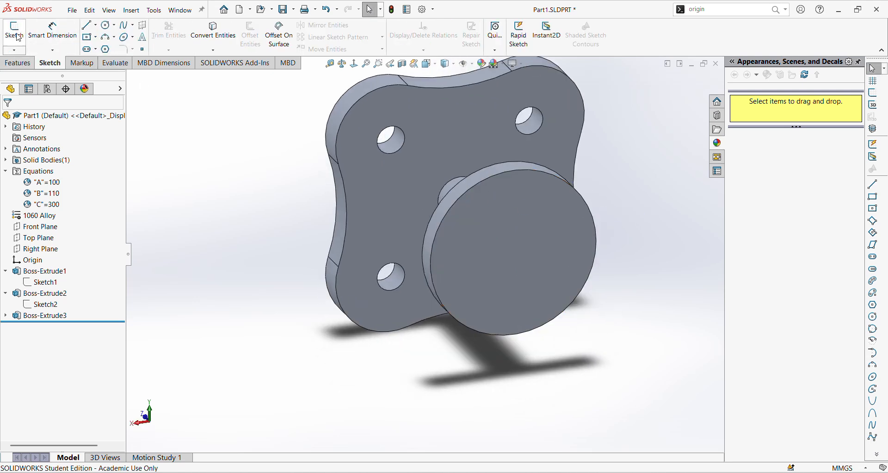
{"action": "left_click", "coordinate": [14, 30]}
{"action": "left_click", "coordinate": [515, 221]}
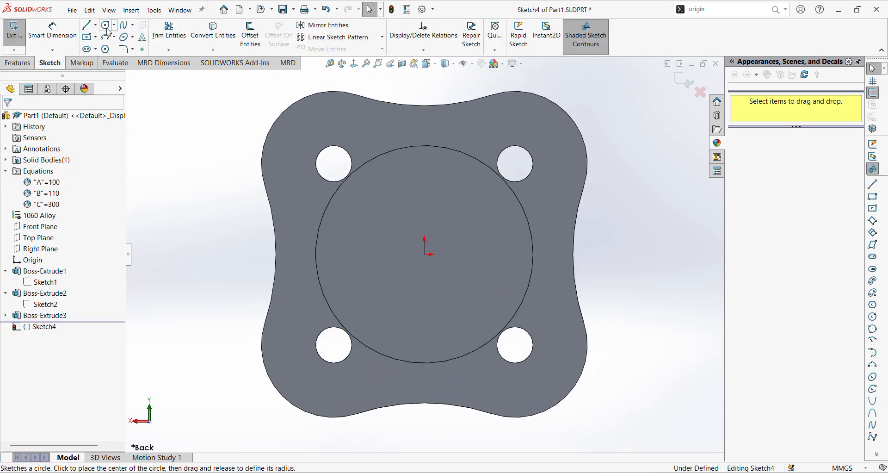
{"action": "left_click", "coordinate": [105, 25]}
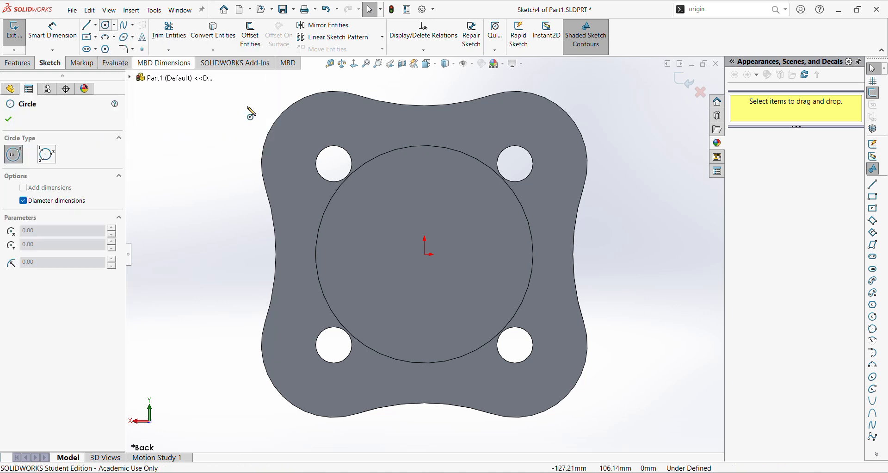
{"action": "left_click", "coordinate": [424, 185]}
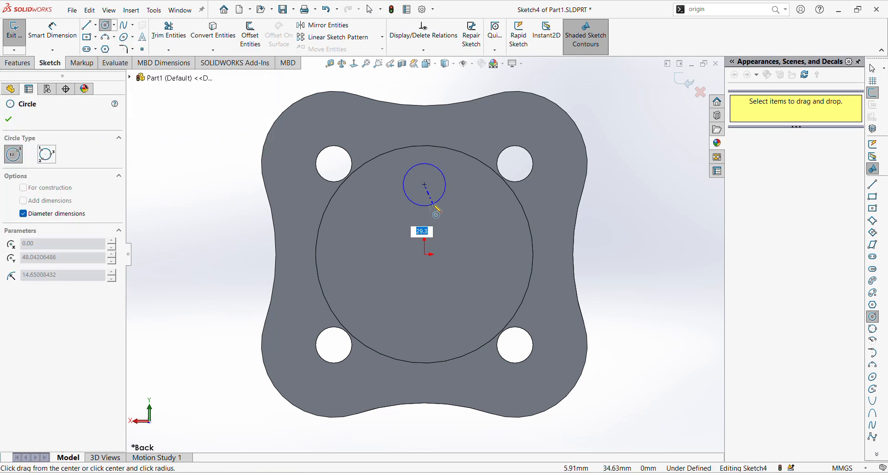
{"action": "left_click", "coordinate": [422, 202]}
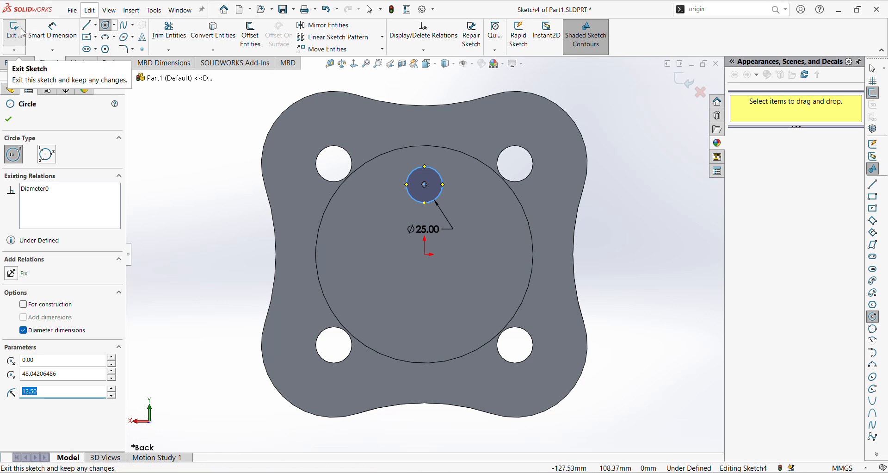
Dimension the circle's center 50 mm from the origin.
{"action": "left_click", "coordinate": [52, 31]}
{"action": "left_click", "coordinate": [425, 185]}
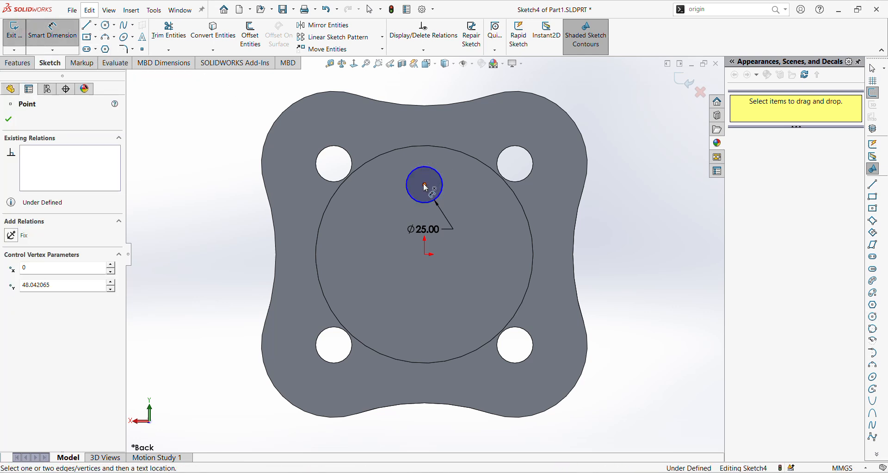
{"action": "left_click", "coordinate": [425, 253]}
{"action": "left_click", "coordinate": [621, 222]}
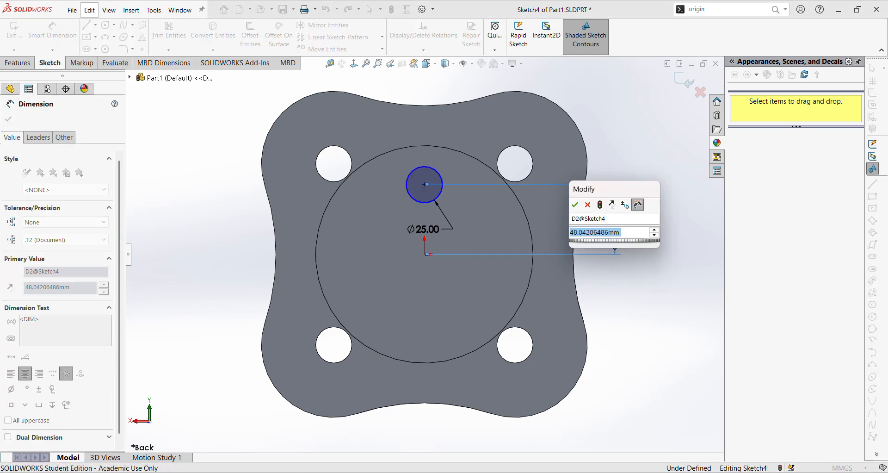
{"action": "type", "text": "50"}
{"action": "key", "text": "Return"}
{"action": "left_click", "coordinate": [625, 158]}
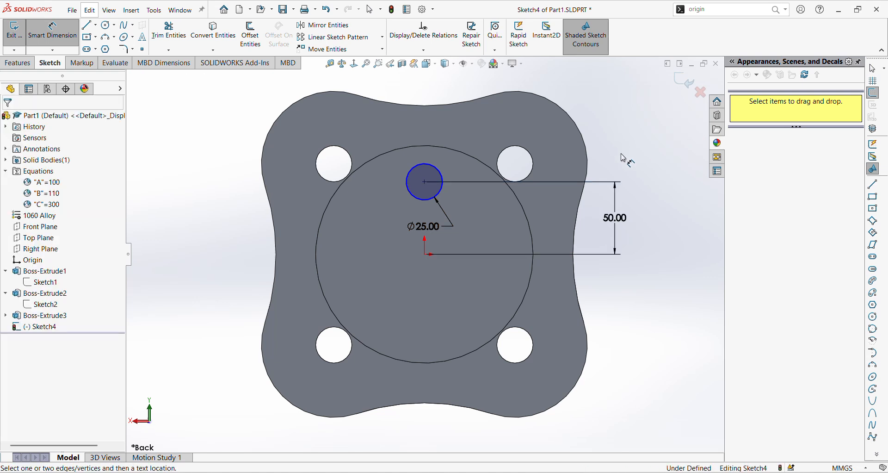
Add a vertical relation between the circle's center and the origin to fully define the sketch.
{"action": "left_click", "coordinate": [426, 185]}
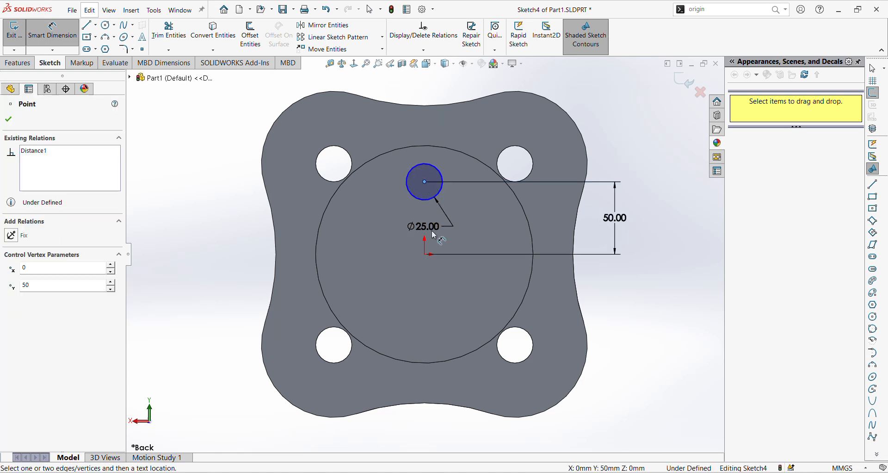
{"action": "left_click", "coordinate": [423, 255]}
{"action": "key", "text": "Escape"}
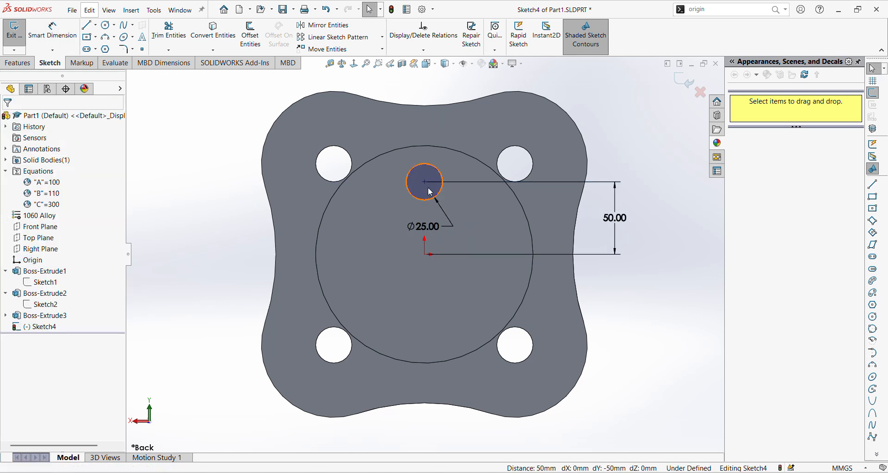
{"action": "left_click", "coordinate": [425, 184]}
{"action": "left_click", "coordinate": [425, 255], "text": "ctrl"}
{"action": "left_click", "coordinate": [12, 297]}
{"action": "key", "text": "Escape"}
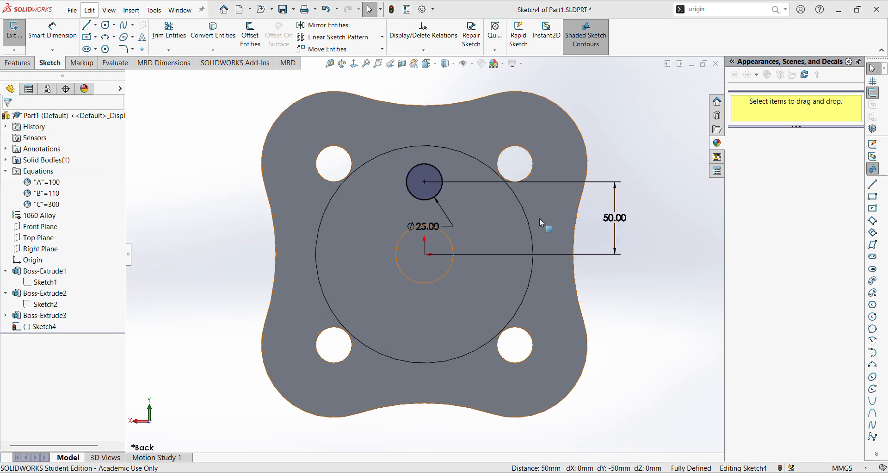
Cut-extrude the circle through the round flange only, with the Up To Next end condition.
{"action": "left_click", "coordinate": [17, 63]}
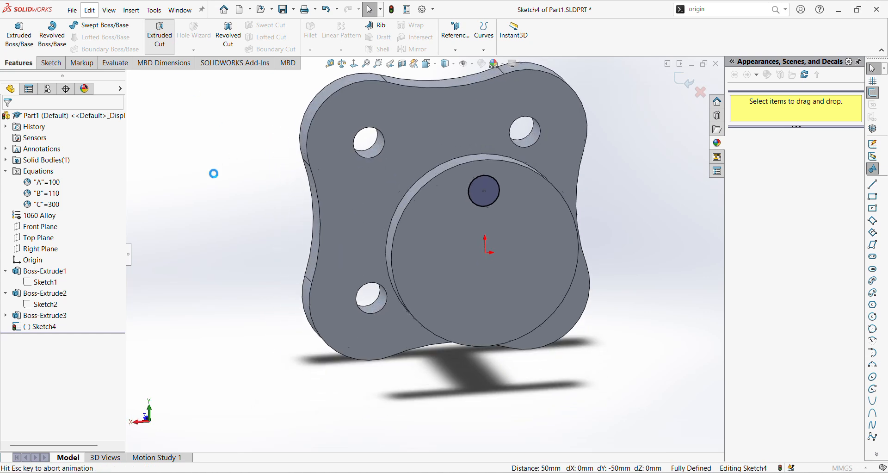
{"action": "left_click", "coordinate": [64, 184]}
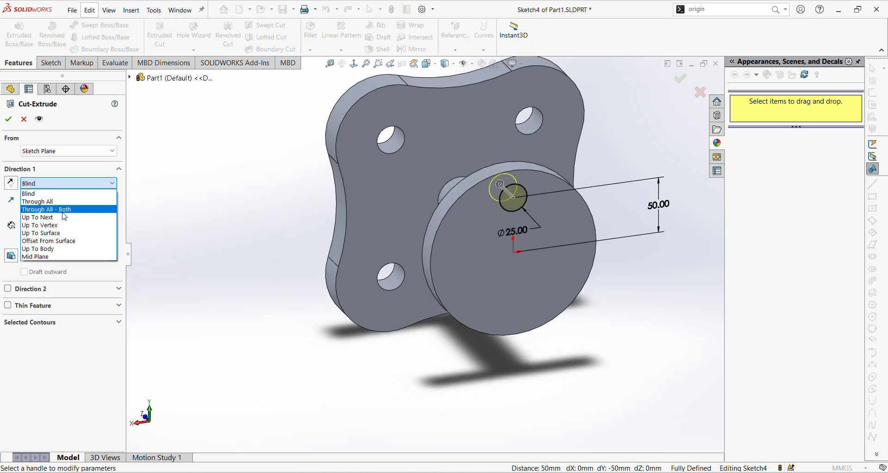
{"action": "left_click", "coordinate": [61, 212]}
{"action": "left_click", "coordinate": [8, 119]}
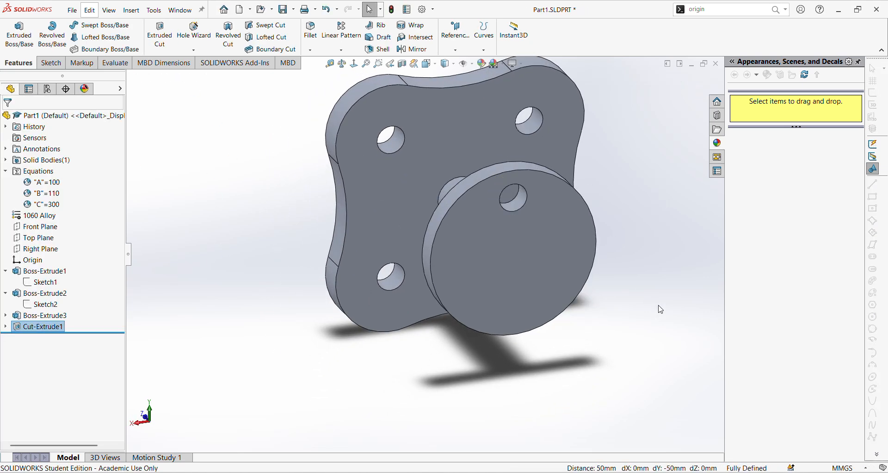
Circular-pattern the hole around the round flange's edge with 6 equally spaced instances over 360 degrees.
{"action": "middle_click_drag", "start_coordinate": [626, 298], "coordinate": [571, 307]}
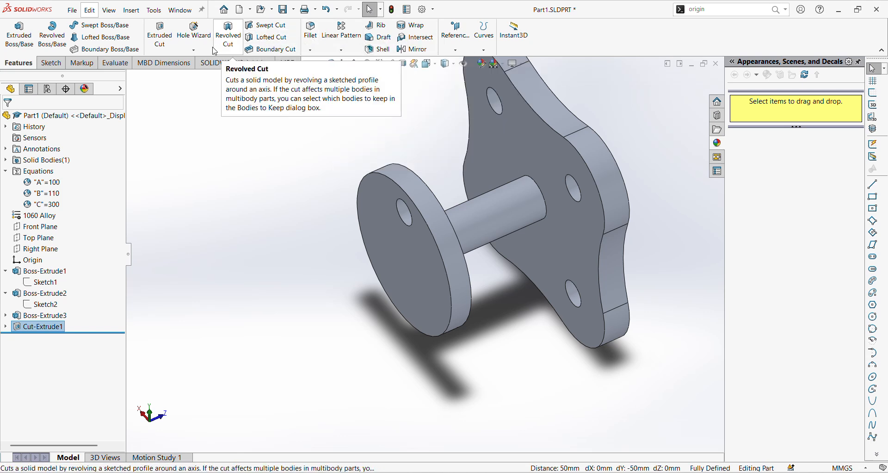
{"action": "left_click", "coordinate": [342, 49]}
{"action": "left_click", "coordinate": [355, 88]}
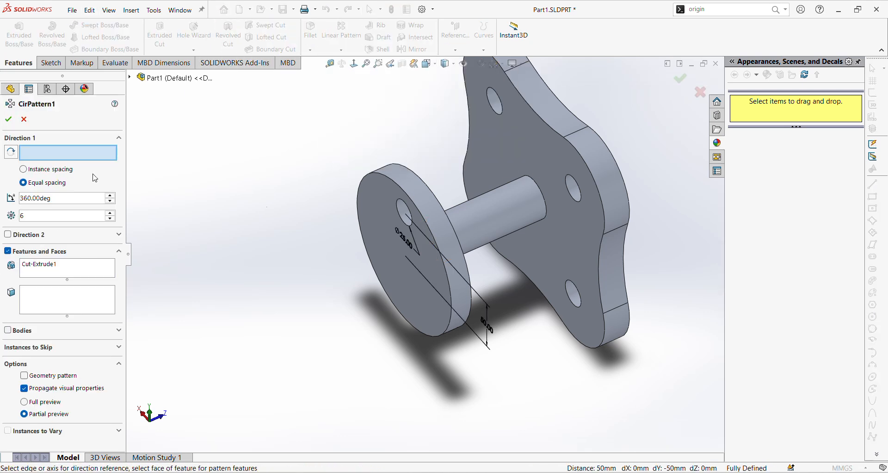
{"action": "left_click", "coordinate": [441, 252]}
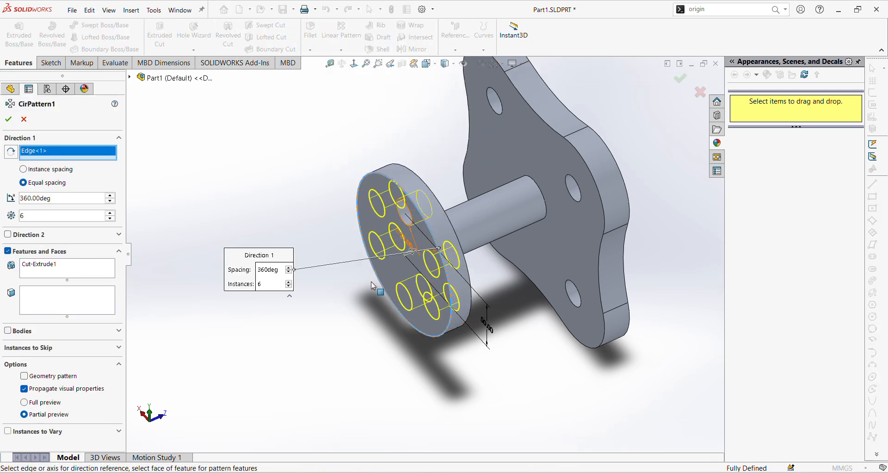
{"action": "left_click", "coordinate": [14, 117]}
{"action": "middle_click_drag", "start_coordinate": [372, 278], "coordinate": [465, 233]}
{"action": "scroll", "coordinate": [413, 252], "scroll_direction": "up", "scroll_amount": 3}
{"action": "scroll", "coordinate": [412, 252], "scroll_direction": "up", "scroll_amount": 2}
{"action": "middle_click_drag", "start_coordinate": [243, 253], "coordinate": [289, 259]}
{"action": "scroll", "coordinate": [419, 254], "scroll_direction": "up", "scroll_amount": 2}
{"action": "scroll", "coordinate": [217, 260], "scroll_direction": "down", "scroll_amount": 4}
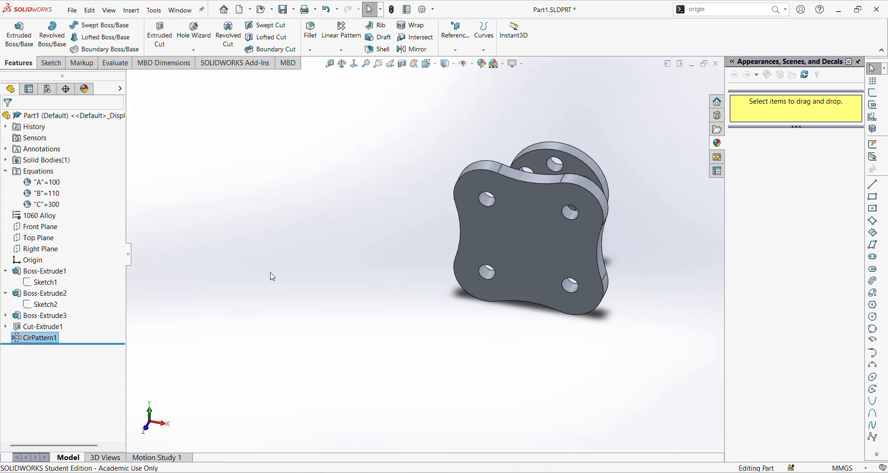
{"action": "left_click", "coordinate": [6, 326]}
{"action": "left_click", "coordinate": [44, 338]}
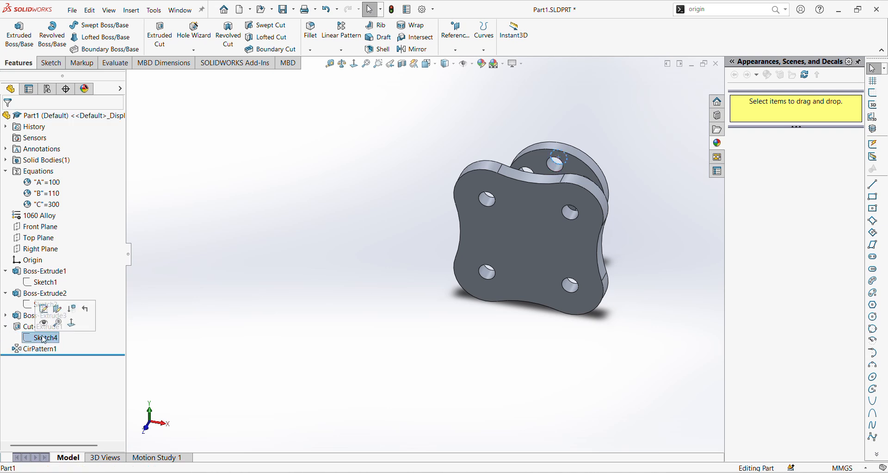
{"action": "left_click", "coordinate": [44, 308]}
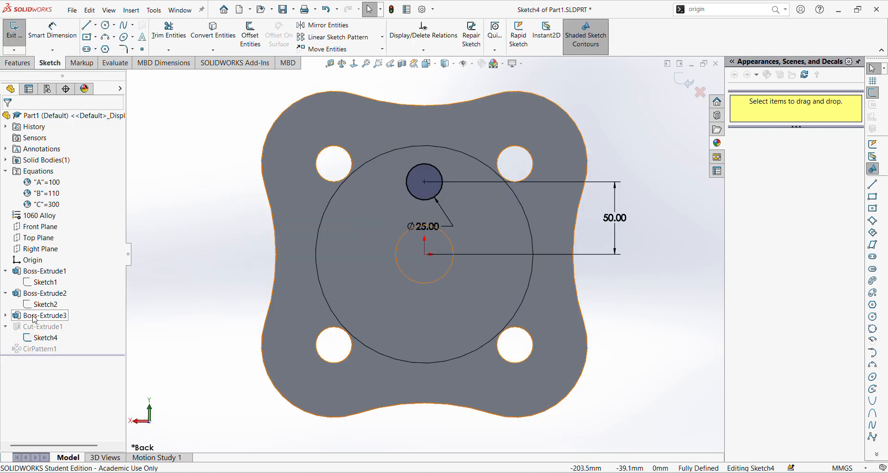
{"action": "left_click", "coordinate": [684, 81]}
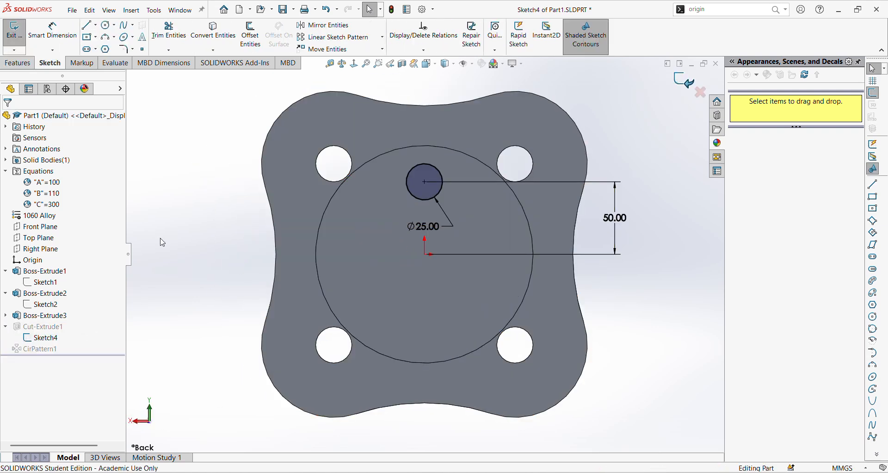
Edit the large four-hole flange's sketch and trim away all of its existing geometry.
{"action": "left_click", "coordinate": [6, 316]}
{"action": "left_click", "coordinate": [44, 328]}
{"action": "mouse_move", "coordinate": [197, 264]}
{"action": "middle_mouse_down"}
{"action": "mouse_move", "coordinate": [337, 300]}
{"action": "mouse_move", "coordinate": [381, 288]}
{"action": "middle_mouse_up"}
{"action": "right_click", "coordinate": [39, 331]}
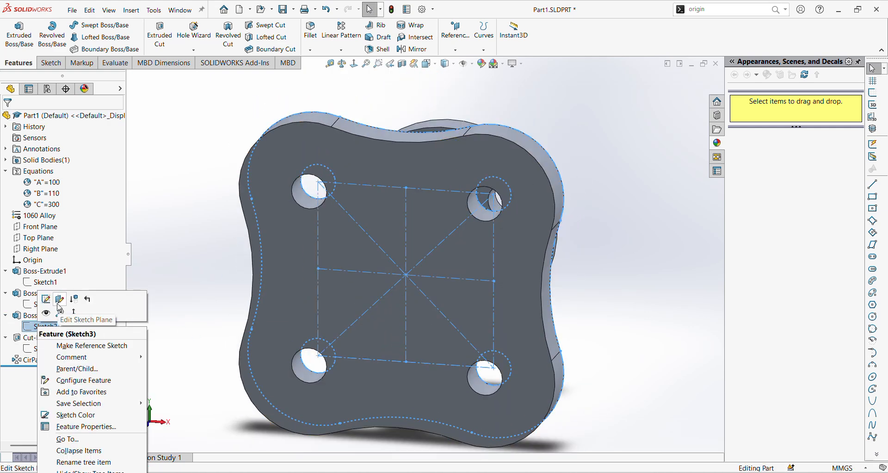
{"action": "left_click", "coordinate": [59, 298]}
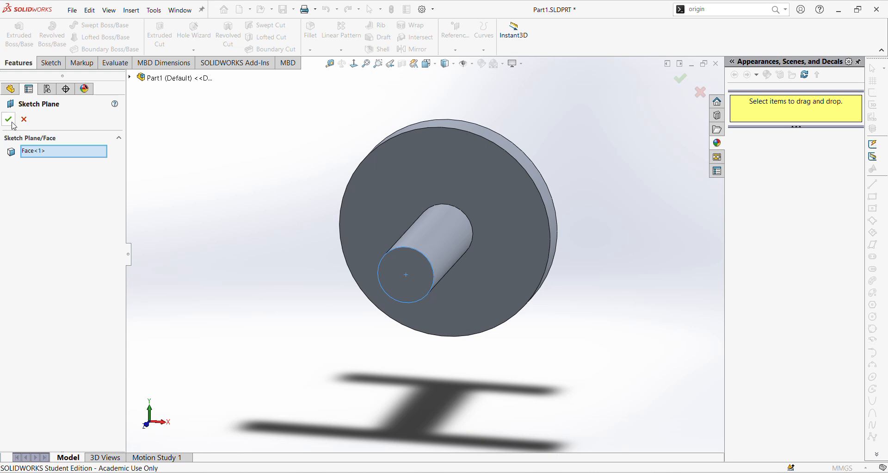
{"action": "right_click", "coordinate": [37, 329]}
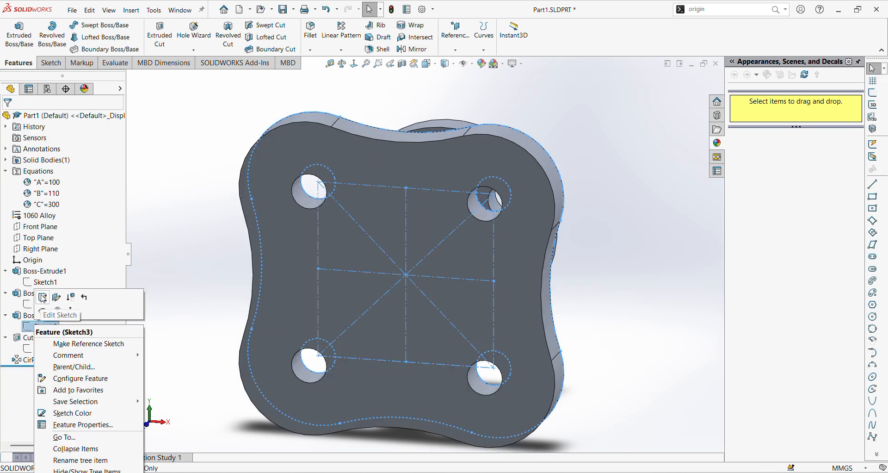
{"action": "left_click", "coordinate": [55, 294]}
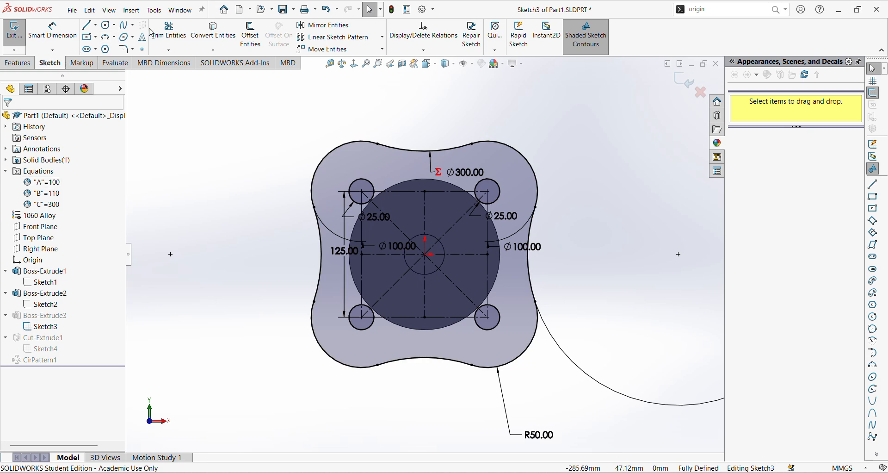
{"action": "left_click", "coordinate": [169, 33]}
{"action": "mouse_move", "coordinate": [186, 199]}
{"action": "left_mouse_down"}
{"action": "mouse_move", "coordinate": [465, 112]}
{"action": "mouse_move", "coordinate": [278, 330]}
{"action": "mouse_move", "coordinate": [536, 305]}
{"action": "mouse_move", "coordinate": [550, 319]}
{"action": "mouse_move", "coordinate": [476, 332]}
{"action": "left_mouse_up"}
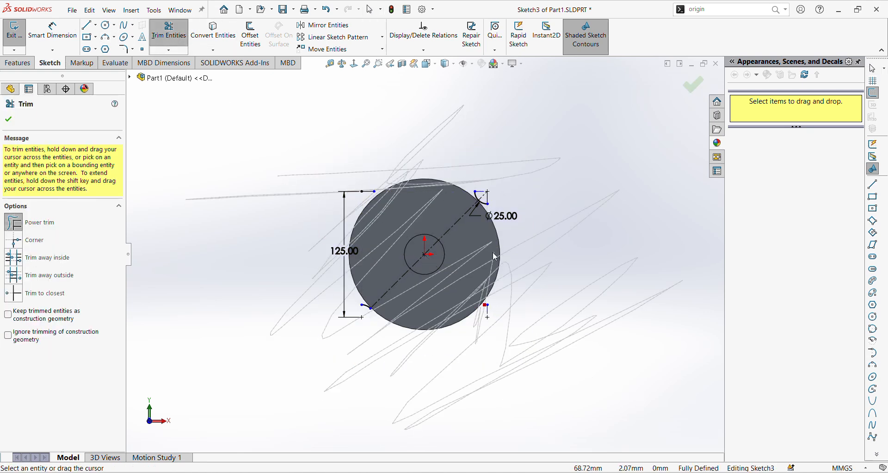
{"action": "left_click_drag", "start_coordinate": [382, 213], "coordinate": [350, 318]}
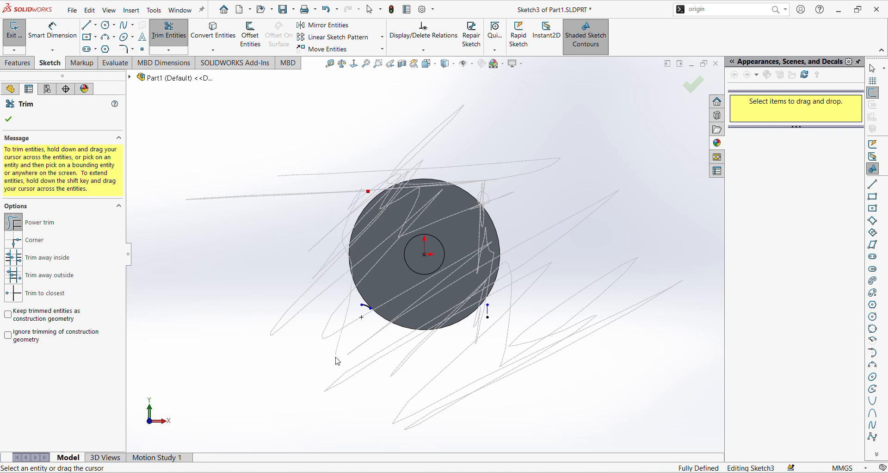
{"action": "left_click_drag", "start_coordinate": [494, 297], "coordinate": [490, 296]}
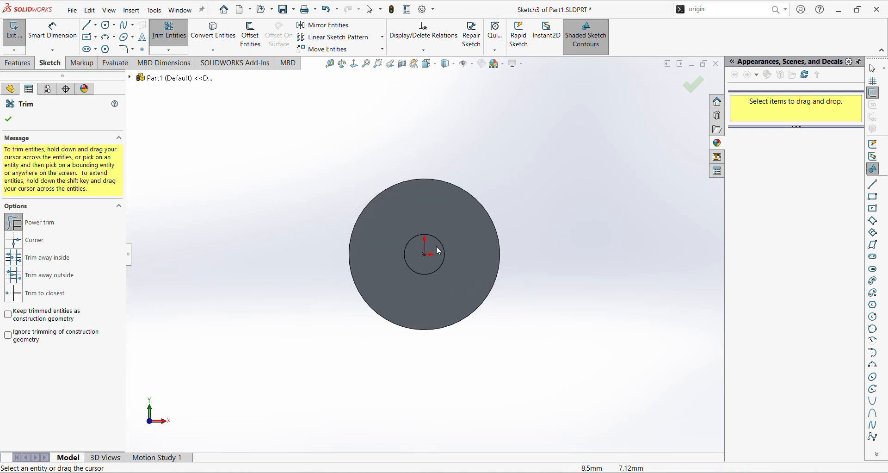
{"action": "scroll", "coordinate": [439, 245], "scroll_direction": "down", "scroll_amount": 3}
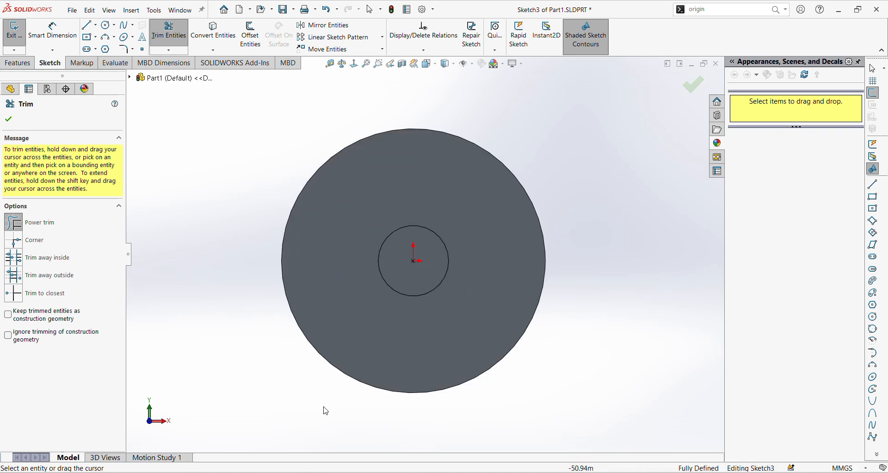
Close the original 4th Advanced Part drawing, attempting to save its changes, and bring up the 4th Advanced Part - Edits drawing.
{"action": "mouse_move", "coordinate": [277, 472]}
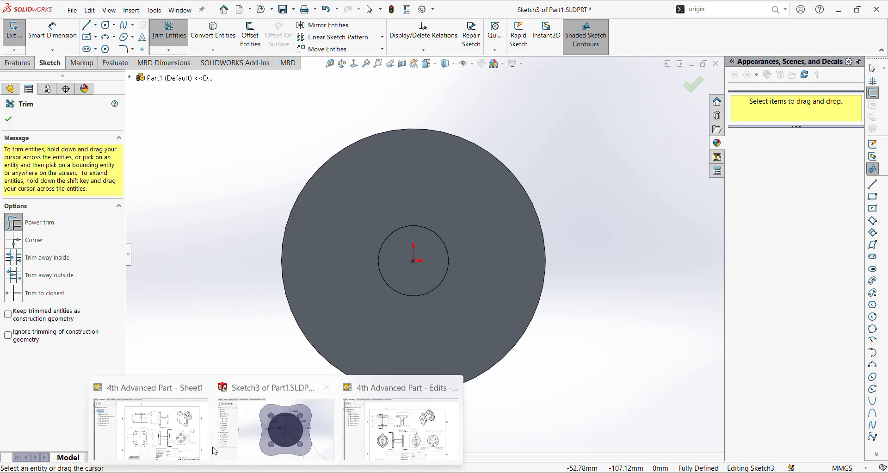
{"action": "left_click", "coordinate": [150, 425]}
{"action": "mouse_move", "coordinate": [277, 472]}
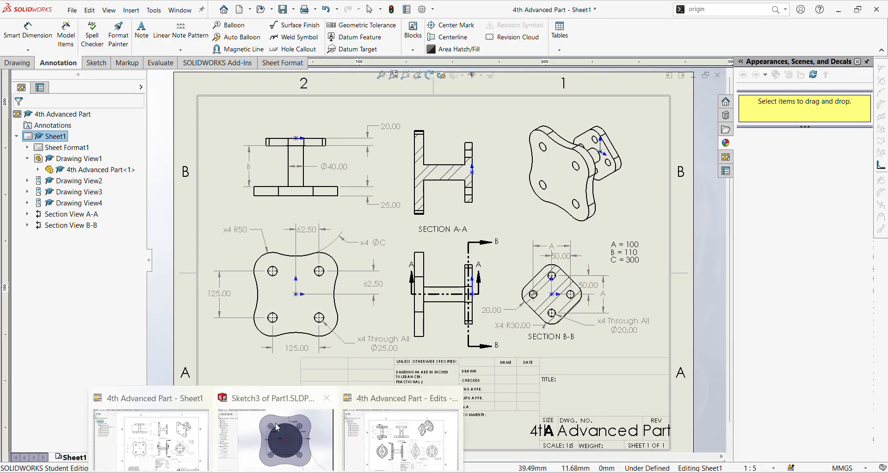
{"action": "left_click", "coordinate": [207, 393]}
{"action": "left_click", "coordinate": [423, 229]}
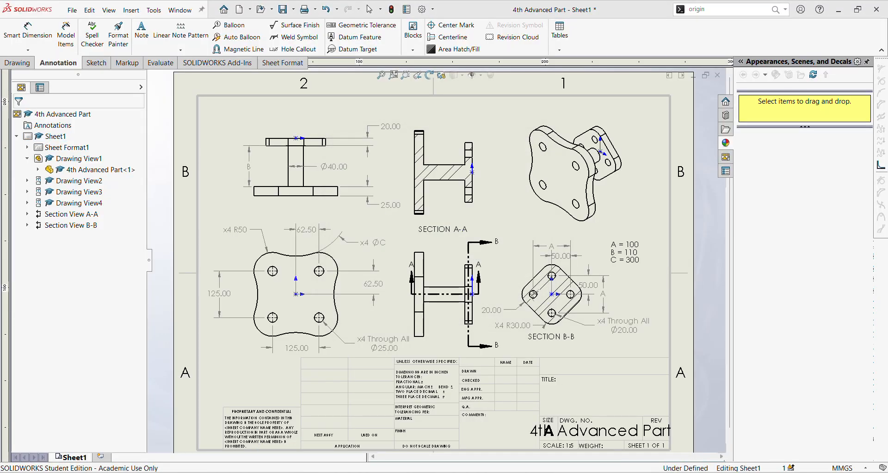
{"action": "left_click", "coordinate": [508, 252]}
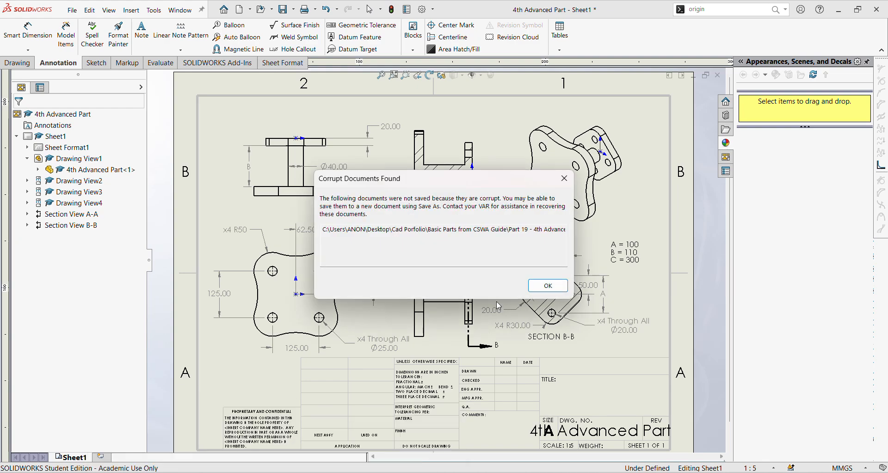
{"action": "left_click", "coordinate": [548, 285]}
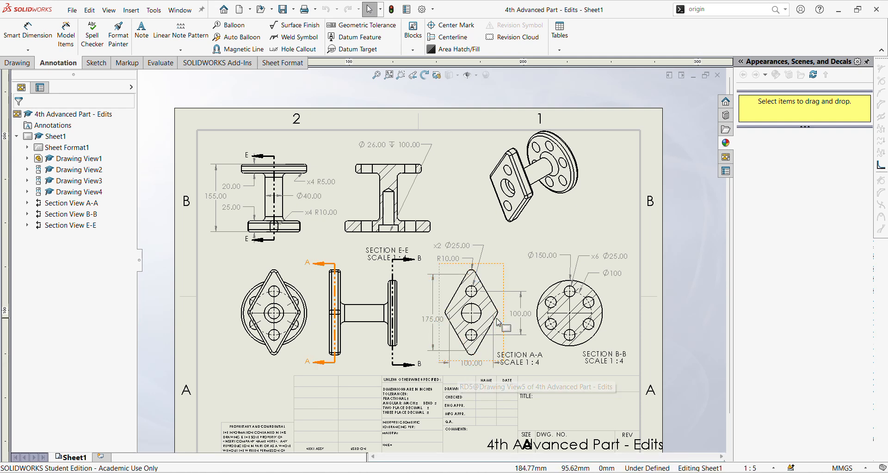
Add the prefix "x4" to the R10.00 corner radius dimension in Section A-A of the Edits drawing.
{"action": "left_click", "coordinate": [447, 258]}
{"action": "left_click", "coordinate": [29, 333]}
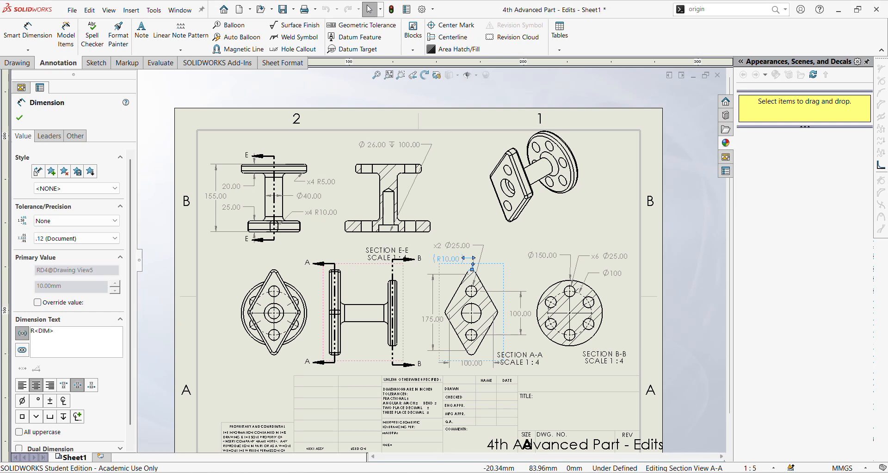
{"action": "left_click", "coordinate": [23, 331]}
{"action": "left_click", "coordinate": [531, 251]}
{"action": "left_click", "coordinate": [530, 255]}
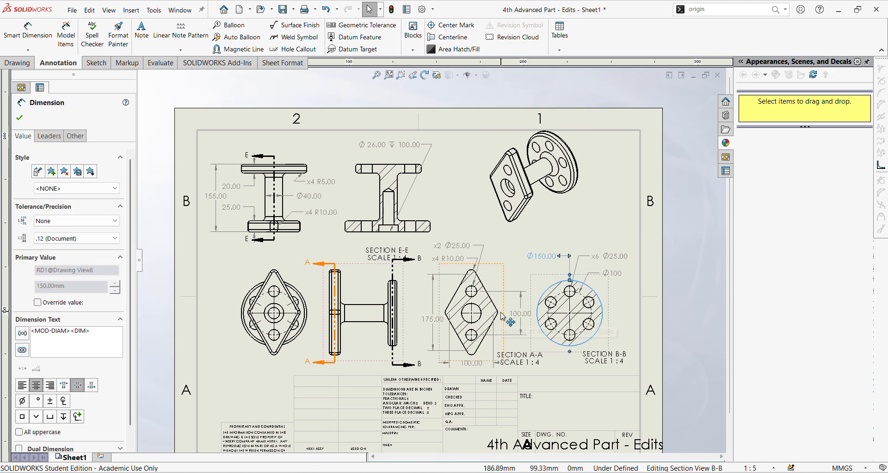
Check the radius of the diamond's side corner in Section A-A with a trial Smart Dimension.
{"action": "scroll", "coordinate": [496, 314], "scroll_direction": "down", "scroll_amount": 2}
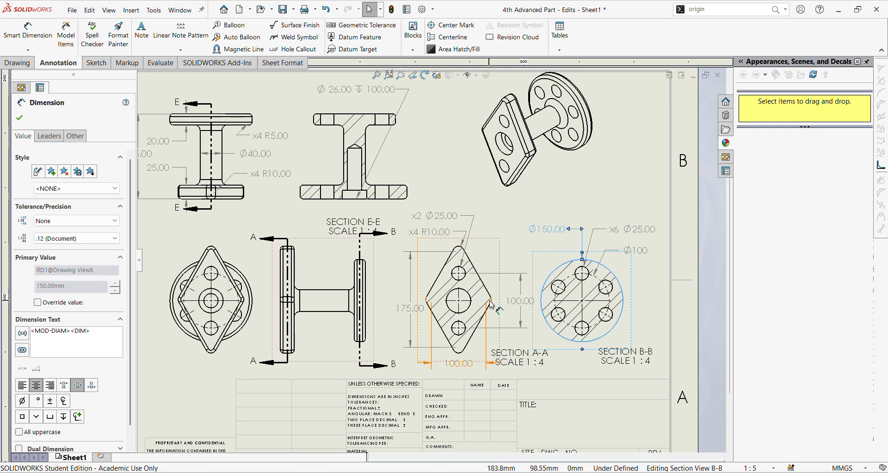
{"action": "left_click", "coordinate": [491, 302]}
{"action": "left_click", "coordinate": [28, 33]}
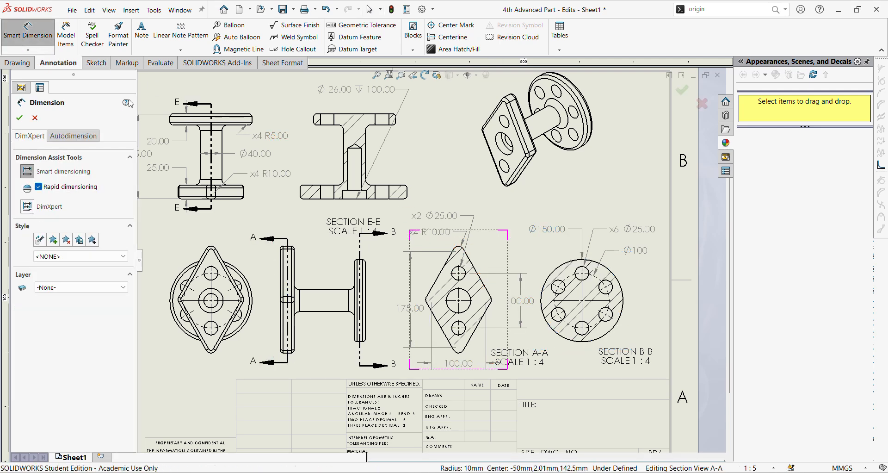
{"action": "left_click", "coordinate": [485, 295]}
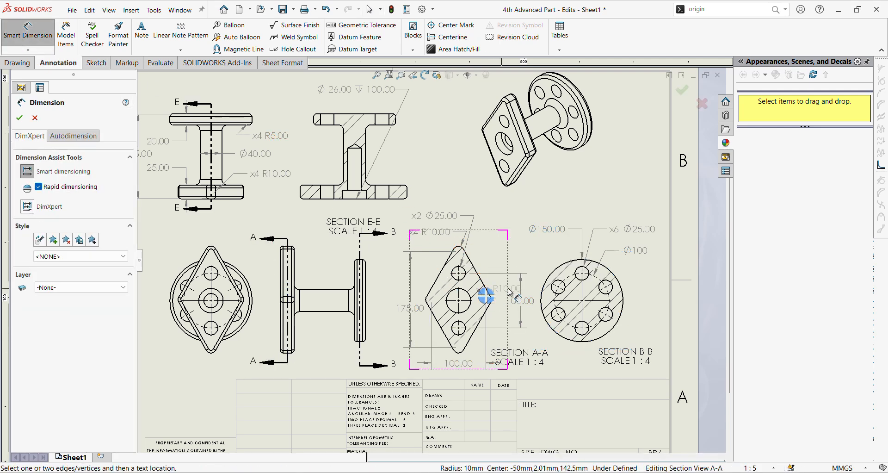
{"action": "key", "text": "Escape"}
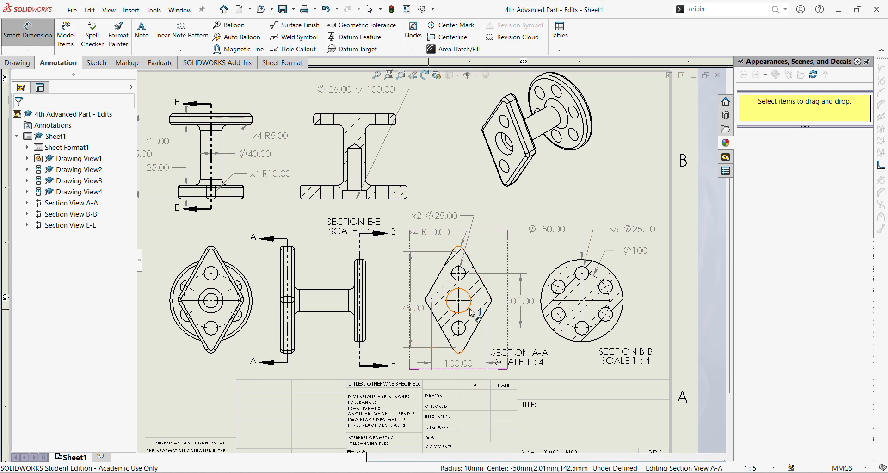
Switch back to the Part1 sketch and draw a vertical construction centerline 175 mm long through the origin.
{"action": "mouse_move", "coordinate": [276, 472]}
{"action": "left_click", "coordinate": [299, 432]}
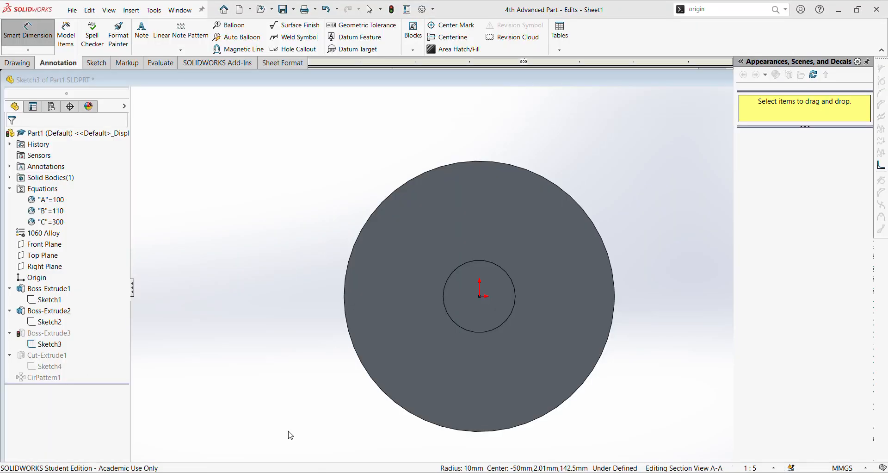
{"action": "left_click", "coordinate": [96, 25]}
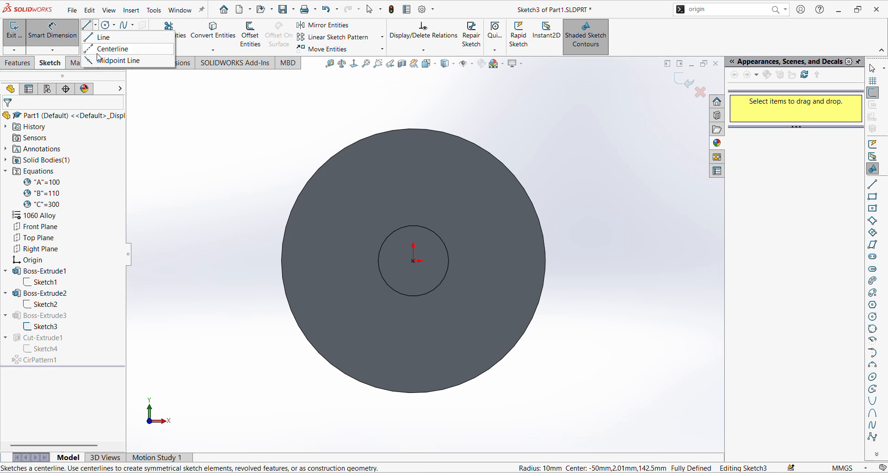
{"action": "left_click", "coordinate": [107, 48]}
{"action": "left_click", "coordinate": [414, 108]}
{"action": "type", "text": "1"}
{"action": "key", "text": "Return"}
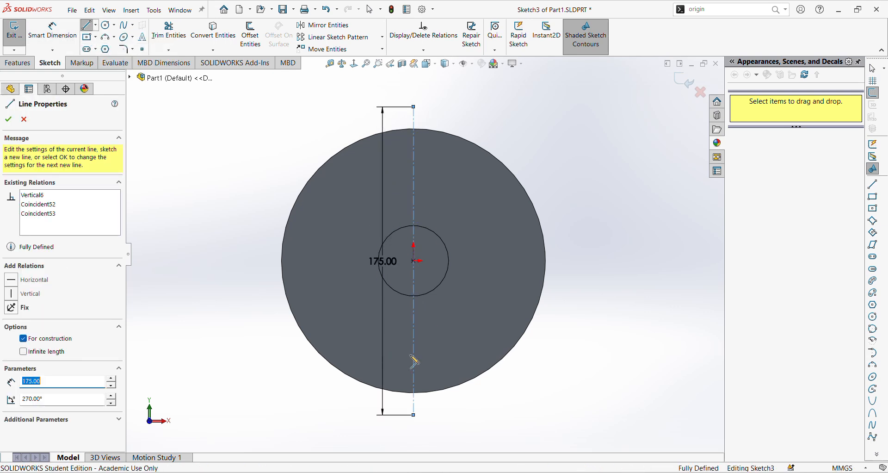
{"action": "key", "text": "Escape"}
Dimension the vertical centerline's upper endpoint to the origin as 175/2 mm.
{"action": "left_click", "coordinate": [53, 31]}
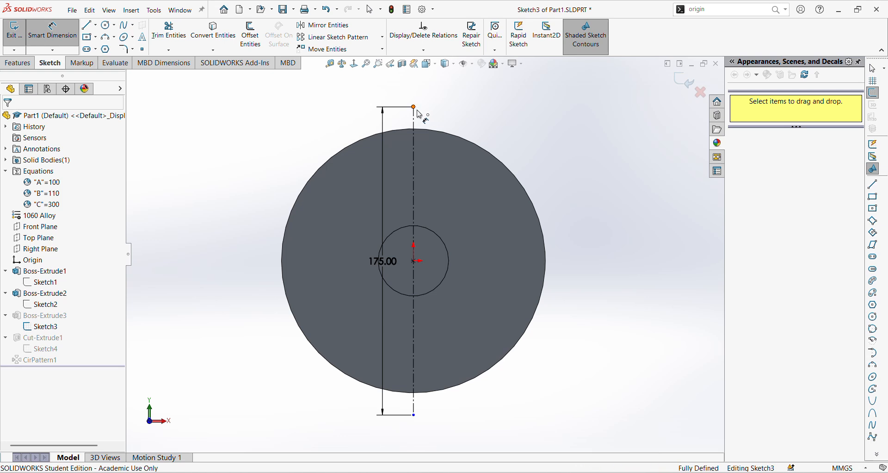
{"action": "left_click", "coordinate": [417, 260]}
{"action": "left_click", "coordinate": [414, 107]}
{"action": "left_click", "coordinate": [638, 185]}
{"action": "type", "text": "175/2"}
{"action": "key", "text": "Return"}
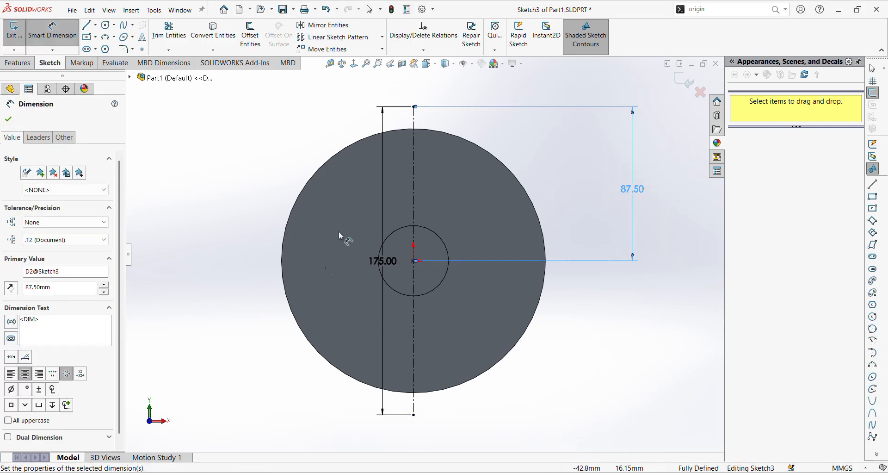
{"action": "key", "text": "Escape"}
Draw a horizontal construction centerline through the origin with its length linked to the global variable A (=A).
{"action": "left_click", "coordinate": [95, 27]}
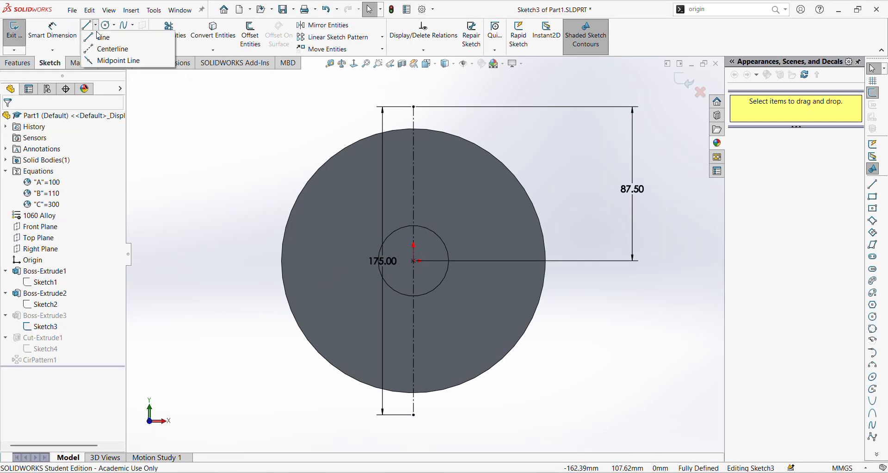
{"action": "left_click", "coordinate": [116, 45]}
{"action": "left_click", "coordinate": [255, 261]}
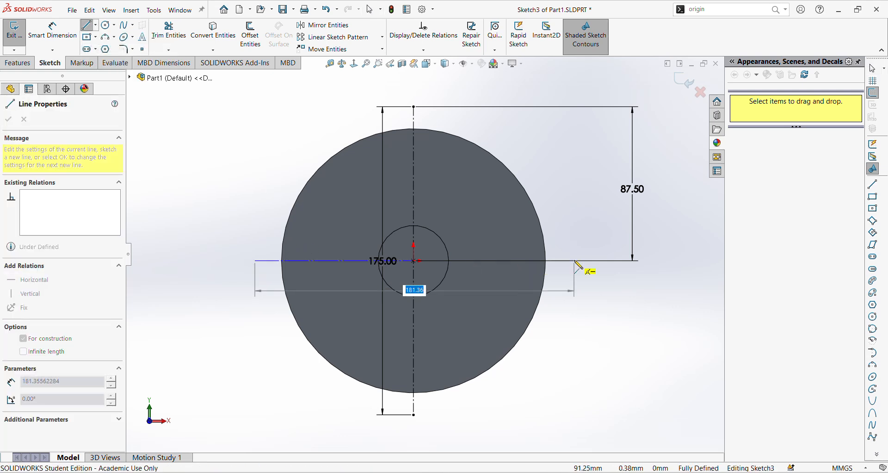
{"action": "type", "text": "=A"}
{"action": "key", "text": "Return"}
{"action": "key", "text": "Escape"}
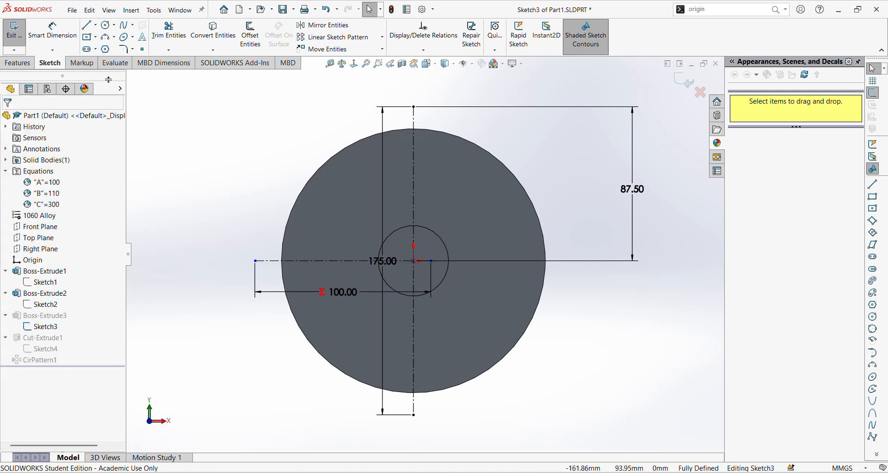
Dimension the horizontal centerline's left endpoint 50 mm from the origin.
{"action": "left_click", "coordinate": [56, 36]}
{"action": "left_click", "coordinate": [414, 261]}
{"action": "left_click", "coordinate": [255, 261]}
{"action": "left_click", "coordinate": [341, 349]}
{"action": "type", "text": "50"}
{"action": "key", "text": "Return"}
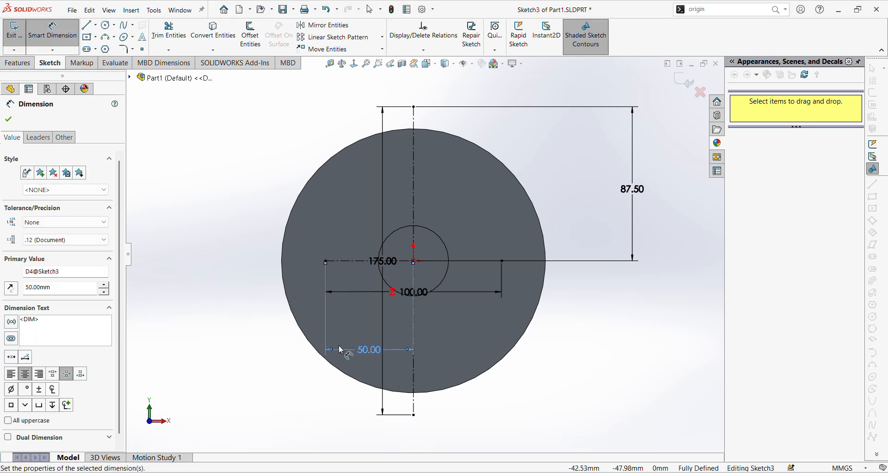
{"action": "key", "text": "Escape"}
{"action": "key", "text": "Escape"}
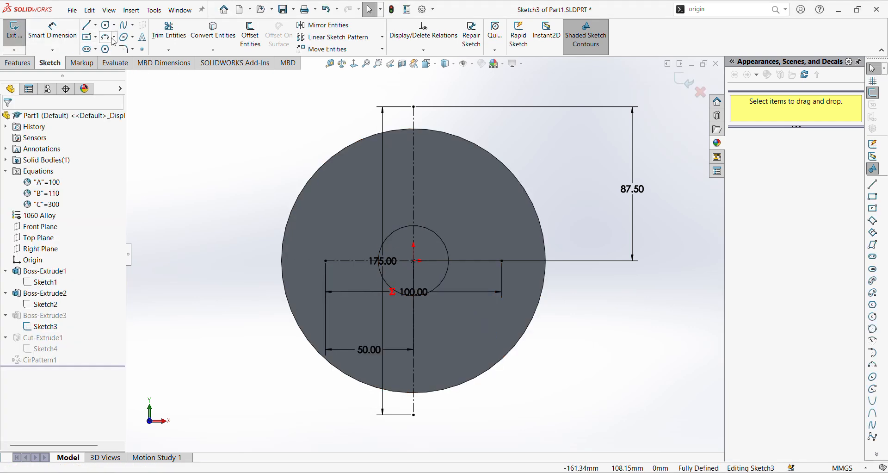
Sketch two 25 mm diameter circles centred on the vertical centerline, one above and one below the origin.
{"action": "left_click", "coordinate": [106, 25]}
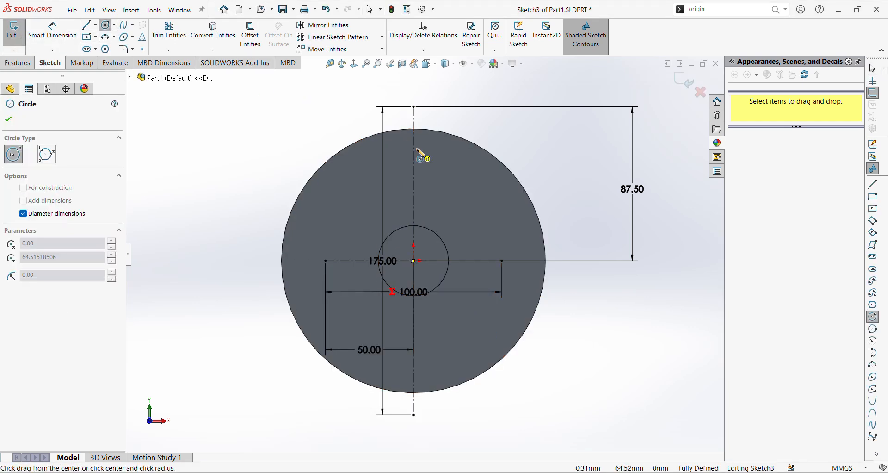
{"action": "left_click", "coordinate": [413, 147]}
{"action": "type", "text": "25"}
{"action": "key", "text": "Return"}
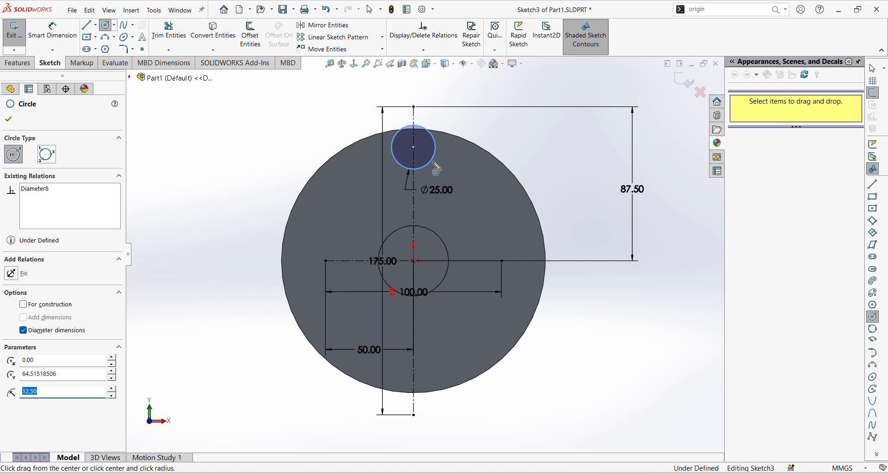
{"action": "key", "text": "Escape"}
{"action": "left_click", "coordinate": [106, 25]}
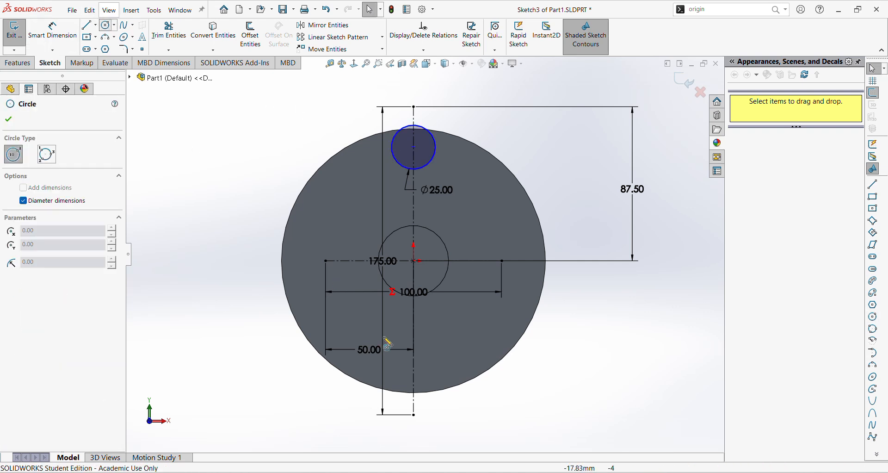
{"action": "left_click", "coordinate": [414, 372]}
{"action": "type", "text": "25"}
{"action": "key", "text": "Return"}
{"action": "key", "text": "Escape"}
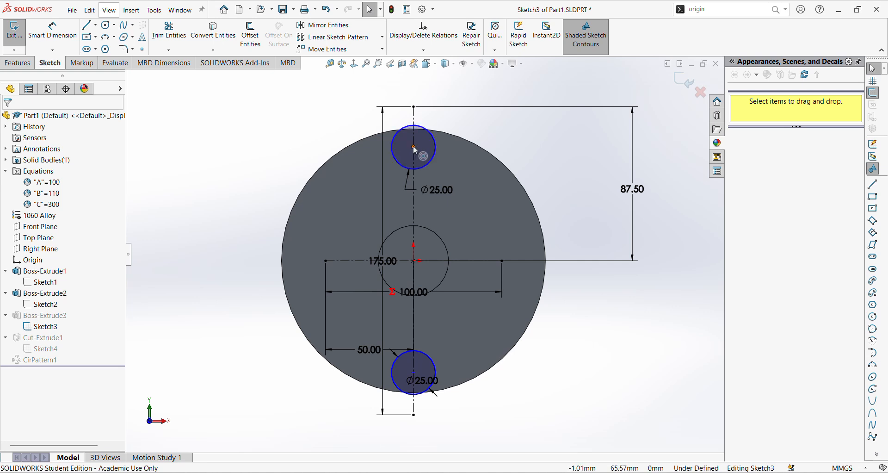
Set the vertical distance between the two 25 mm circle centres to 100 mm.
{"action": "left_click", "coordinate": [52, 30]}
{"action": "left_click", "coordinate": [415, 147]}
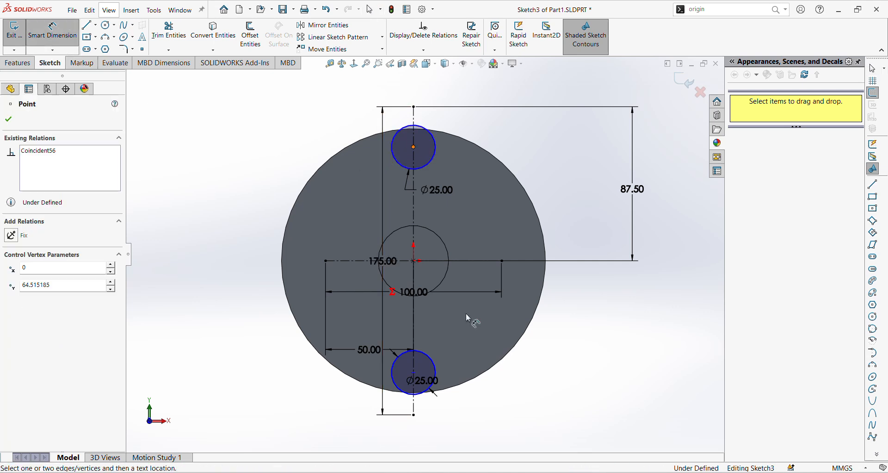
{"action": "left_click", "coordinate": [413, 373]}
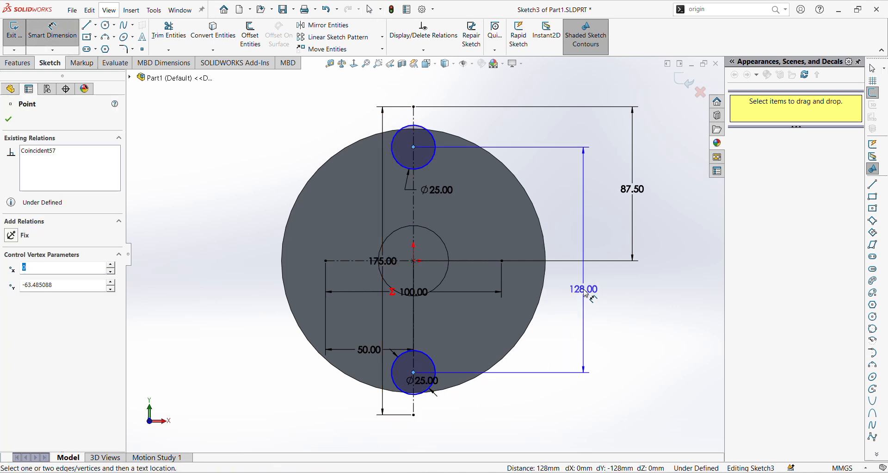
{"action": "left_click", "coordinate": [584, 278]}
{"action": "type", "text": "100"}
{"action": "key", "text": "Return"}
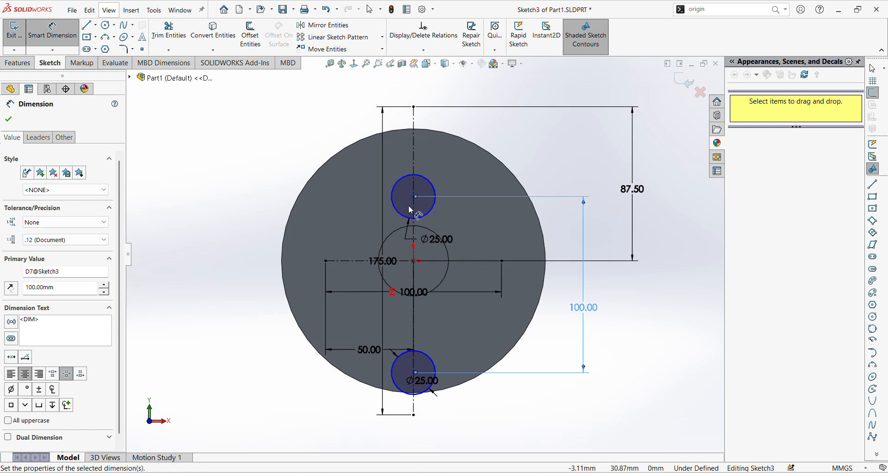
Dimension the upper 25 mm circle's centre 50 mm from the origin.
{"action": "left_click", "coordinate": [415, 197]}
{"action": "left_click", "coordinate": [417, 261]}
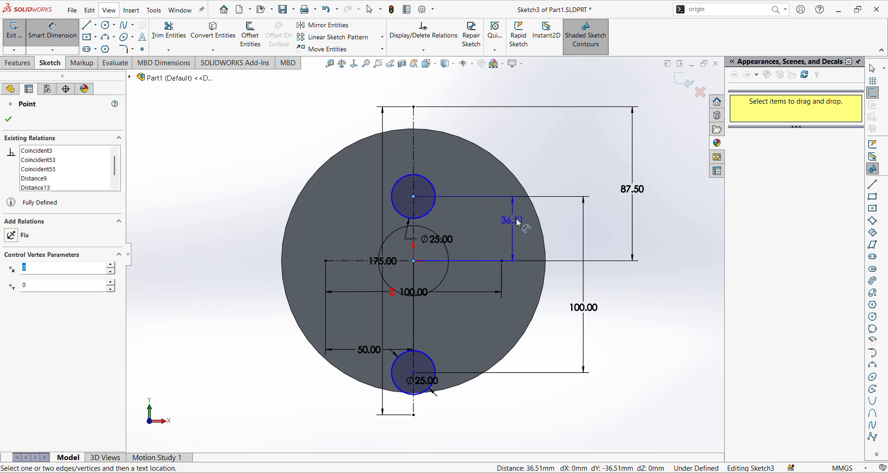
{"action": "left_click", "coordinate": [582, 228]}
{"action": "type", "text": "50"}
{"action": "key", "text": "Return"}
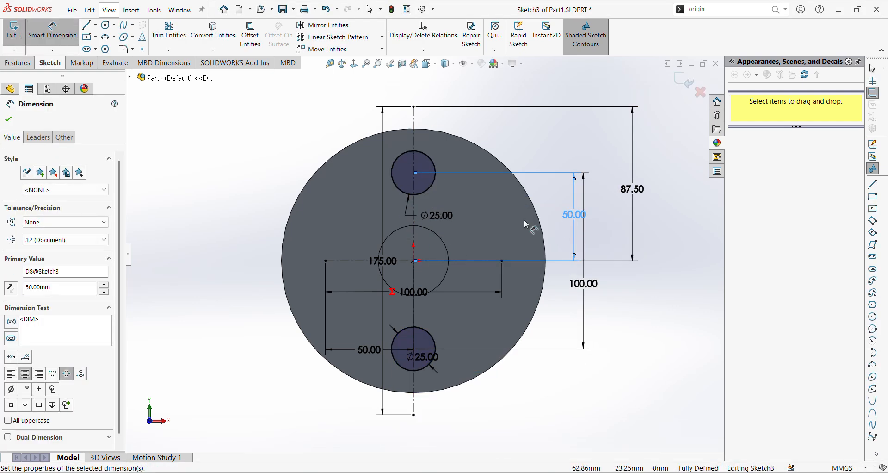
{"action": "key", "text": "Escape"}
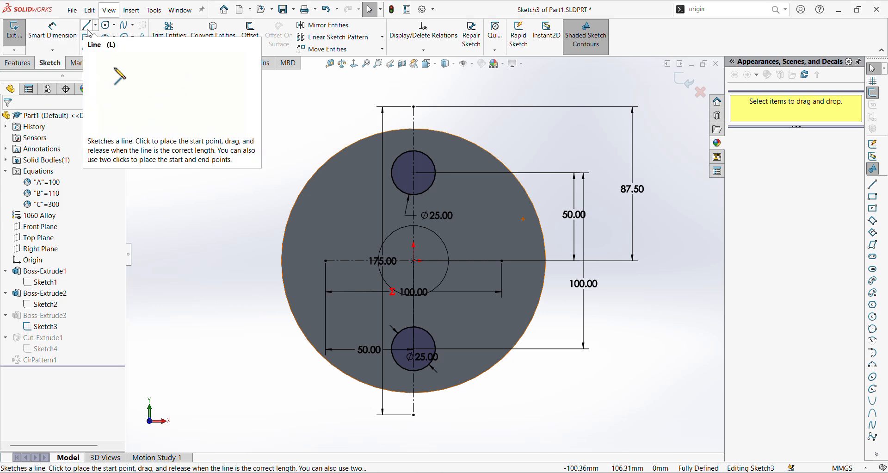
Sketch a 10 mm diameter circle at each of the four endpoints of the vertical and horizontal centerlines.
{"action": "left_click", "coordinate": [114, 25]}
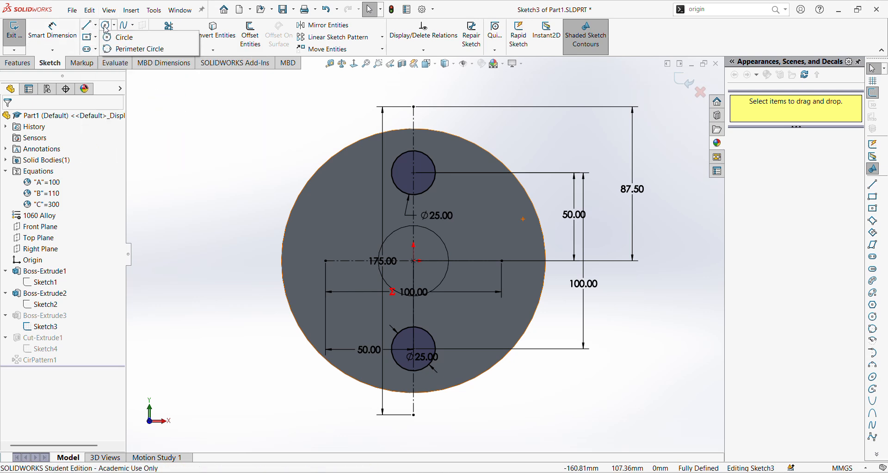
{"action": "left_click", "coordinate": [121, 37]}
{"action": "left_click", "coordinate": [413, 106]}
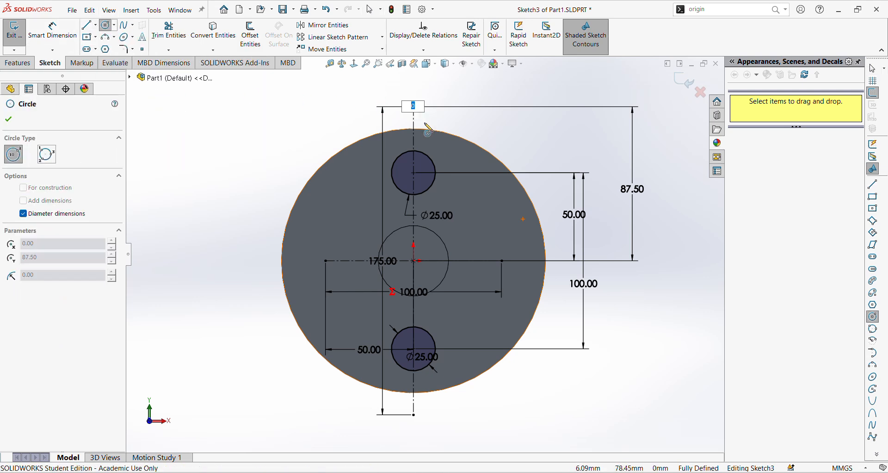
{"action": "key", "text": "Return"}
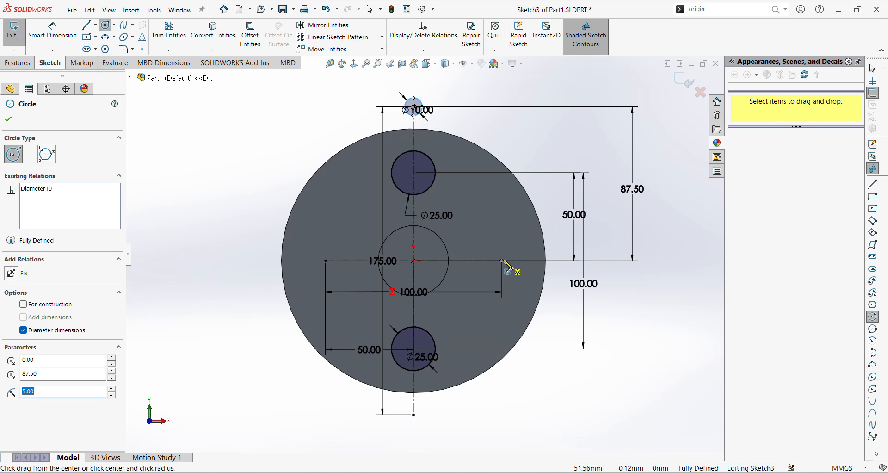
{"action": "left_click", "coordinate": [502, 260]}
{"action": "key", "text": "Return"}
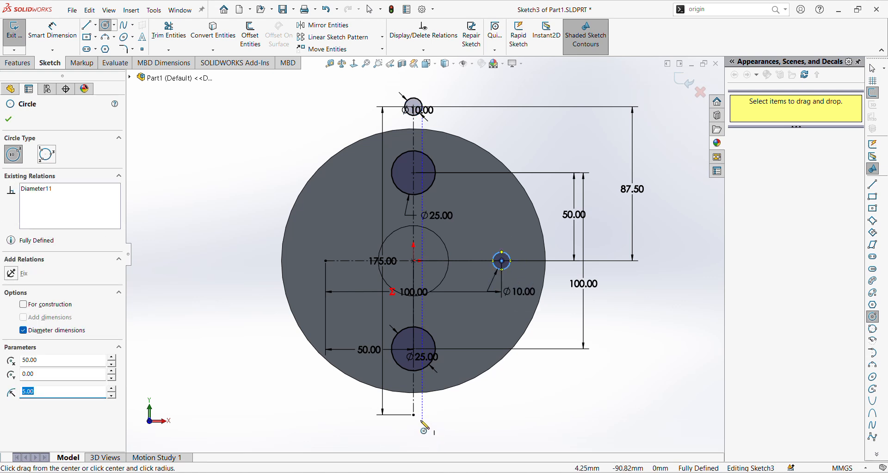
{"action": "left_click", "coordinate": [413, 414]}
{"action": "key", "text": "Return"}
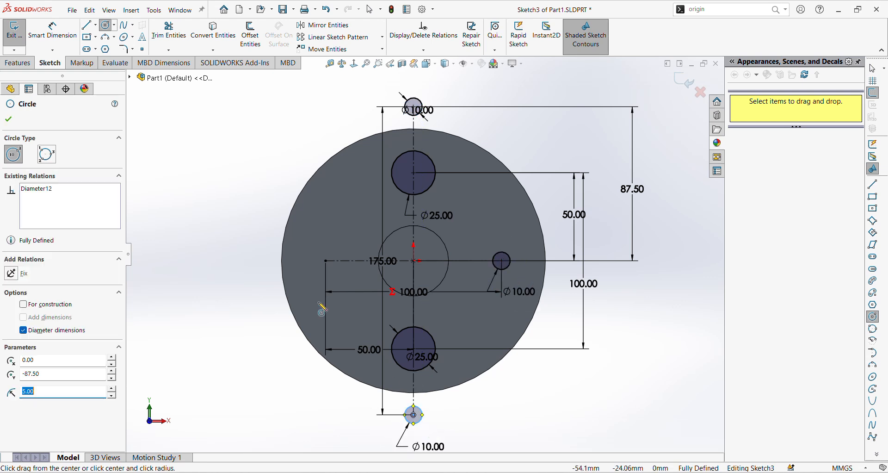
{"action": "left_click", "coordinate": [326, 261]}
{"action": "type", "text": "10"}
{"action": "key", "text": "Return"}
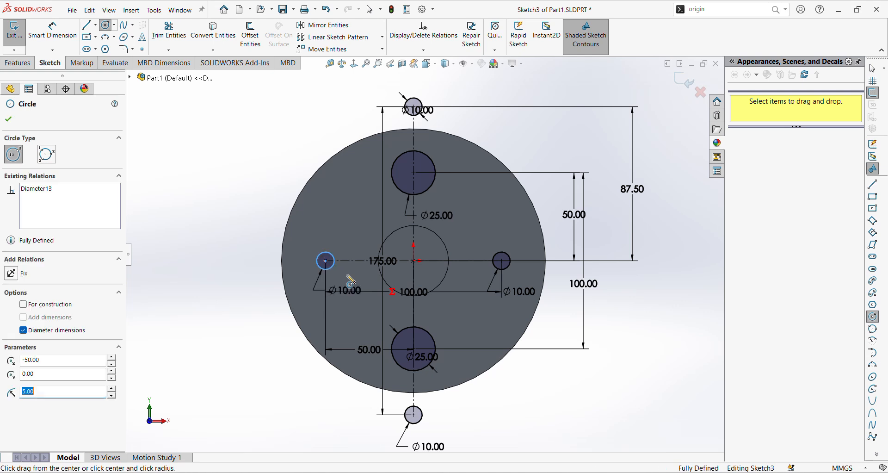
{"action": "key", "text": "Escape"}
Sketch two tangent lines along the outer left side, joining the upper, left and lower 10 mm circles.
{"action": "key", "text": "l"}
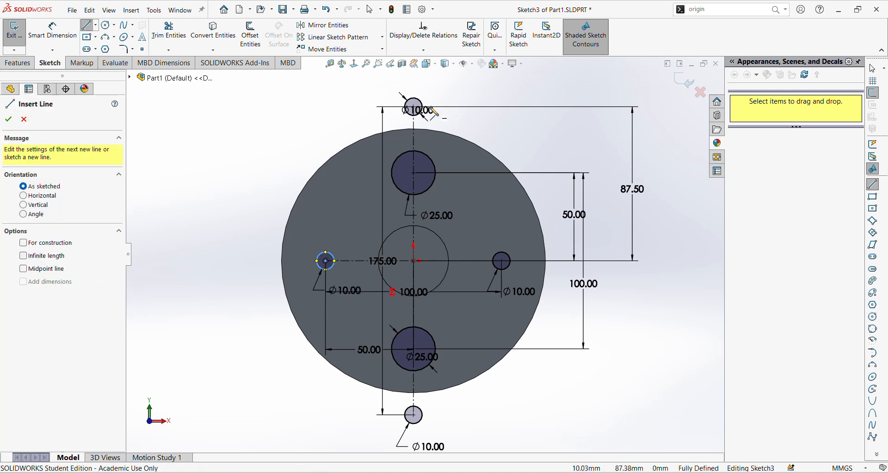
{"action": "left_click", "coordinate": [405, 114]}
{"action": "left_click", "coordinate": [326, 259]}
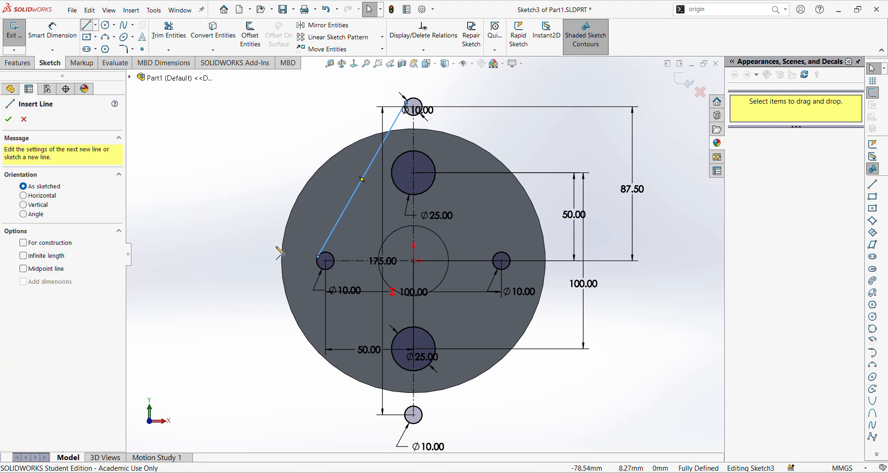
{"action": "left_click", "coordinate": [326, 260]}
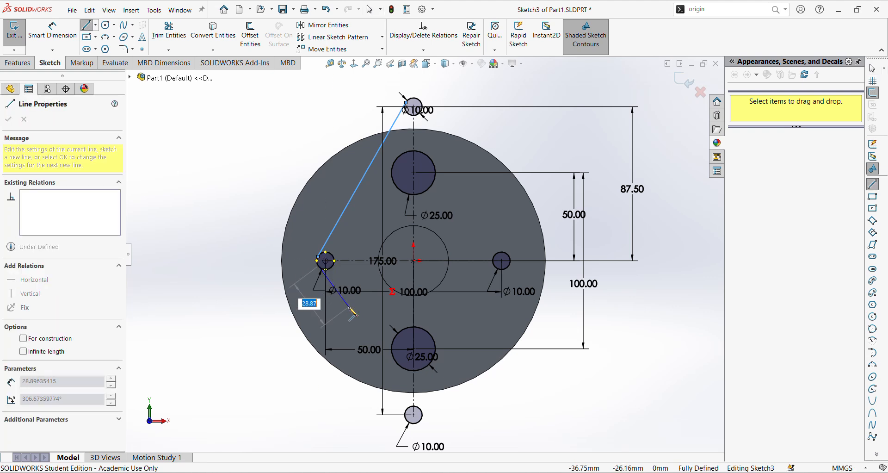
{"action": "left_click", "coordinate": [413, 415]}
{"action": "key", "text": "Escape"}
Sketch two lines along the outer right side, joining the lower, right and upper 10 mm circles to close the diamond.
{"action": "left_click", "coordinate": [86, 24]}
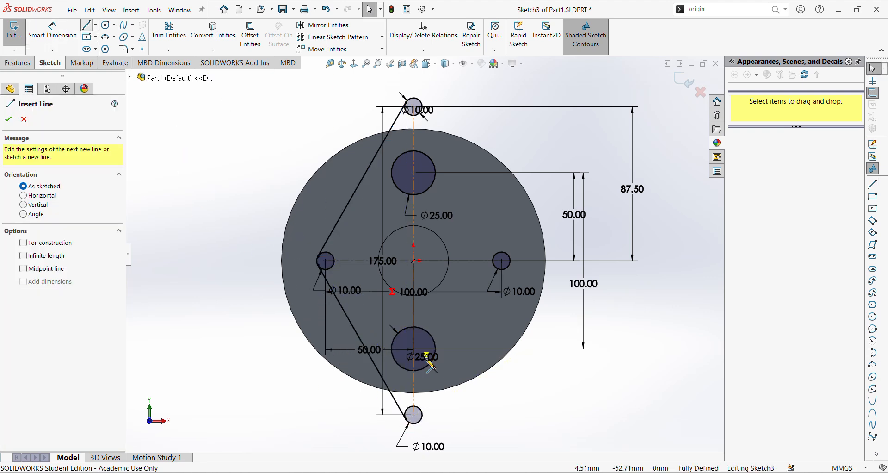
{"action": "left_click", "coordinate": [414, 415]}
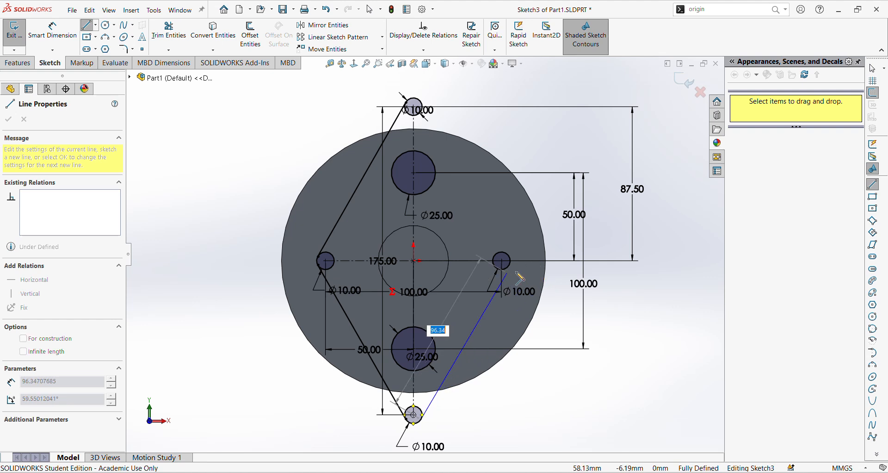
{"action": "left_click", "coordinate": [502, 260]}
{"action": "key", "text": "Escape"}
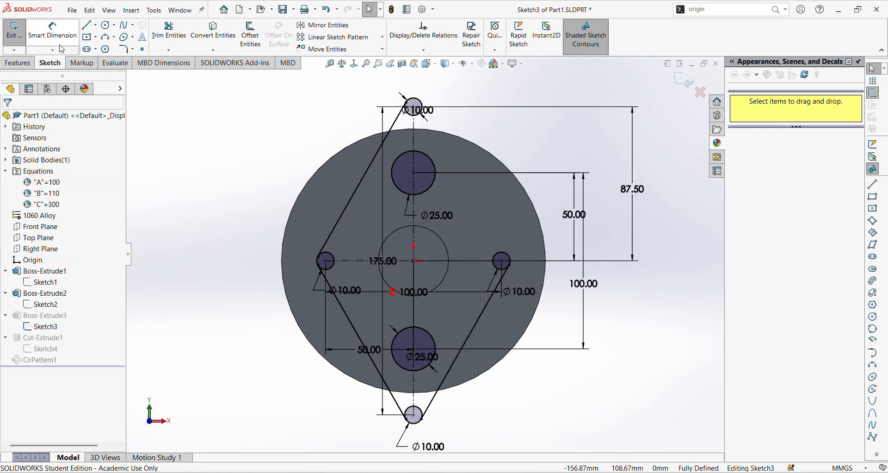
{"action": "left_click", "coordinate": [87, 26]}
{"action": "left_click", "coordinate": [510, 257]}
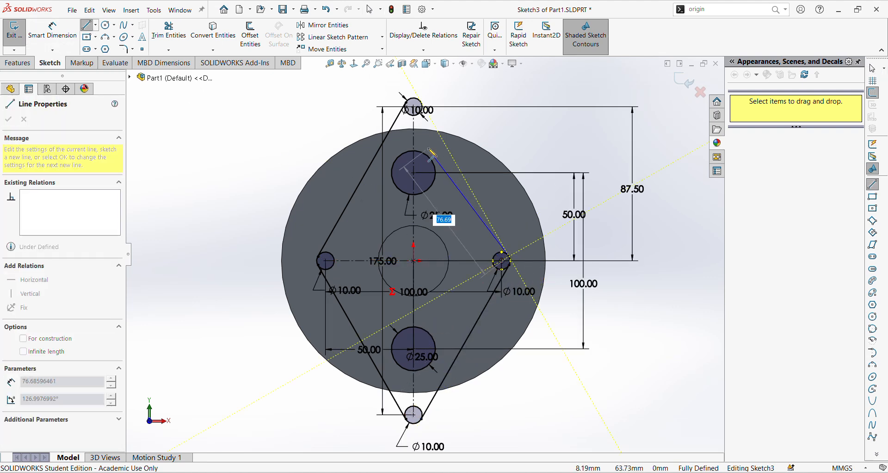
{"action": "left_click", "coordinate": [422, 102]}
{"action": "key", "text": "Escape"}
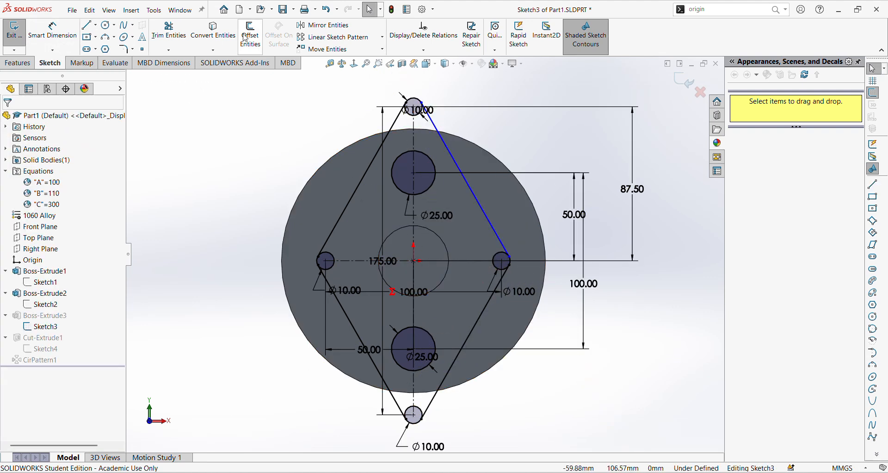
{"action": "left_click", "coordinate": [169, 30]}
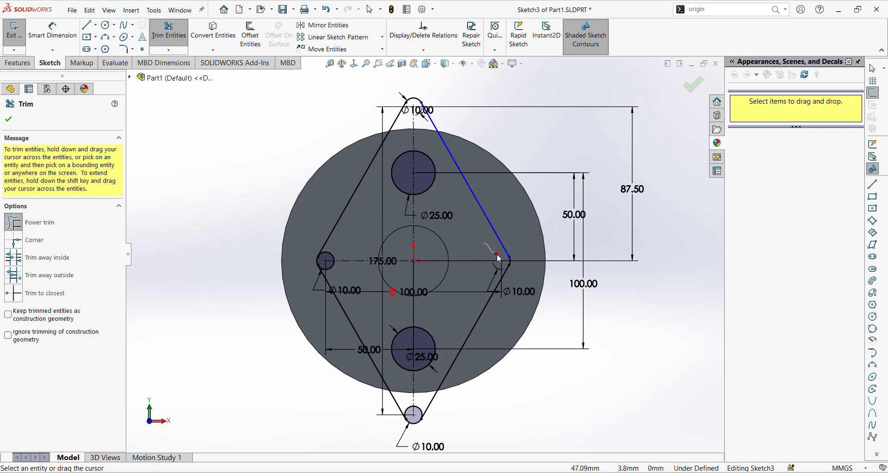
{"action": "key", "text": "Escape"}
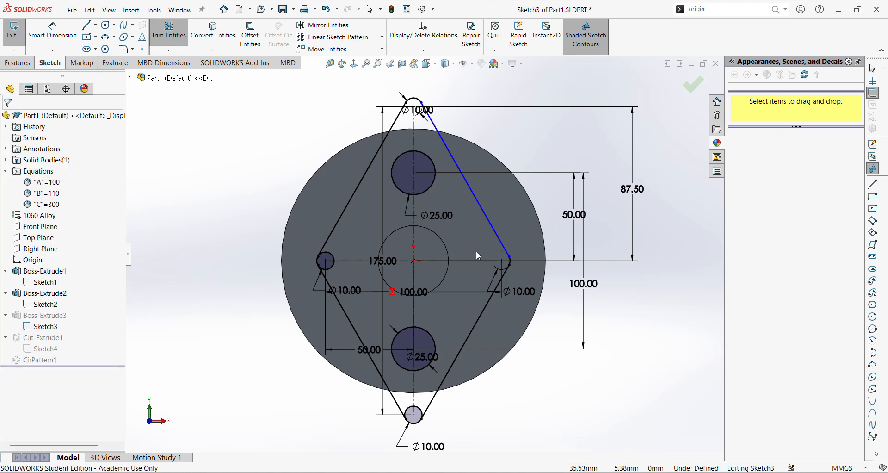
{"action": "key", "text": "ctrl+z"}
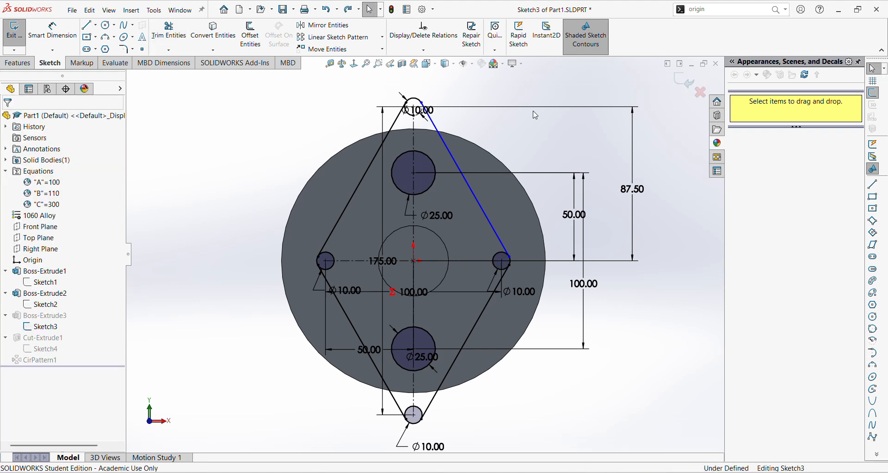
Add a tangent relation between the diamond's upper-right line and its adjoining 10 mm circle.
{"action": "left_click", "coordinate": [441, 136]}
{"action": "left_click", "coordinate": [14, 283]}
{"action": "left_click", "coordinate": [9, 119]}
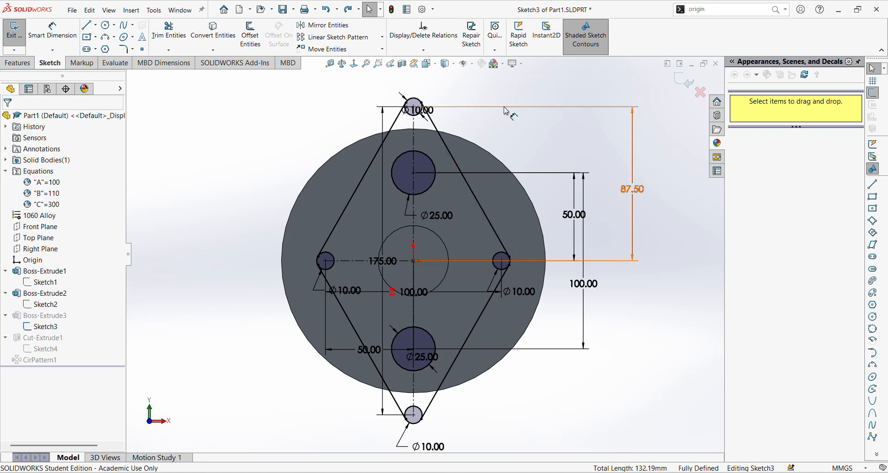
Trim the inner arc of the upper 10 mm circle and undo the trim on the right circle.
{"action": "left_click", "coordinate": [168, 33]}
{"action": "left_click_drag", "start_coordinate": [422, 121], "coordinate": [410, 109]}
{"action": "left_click_drag", "start_coordinate": [489, 254], "coordinate": [494, 275]}
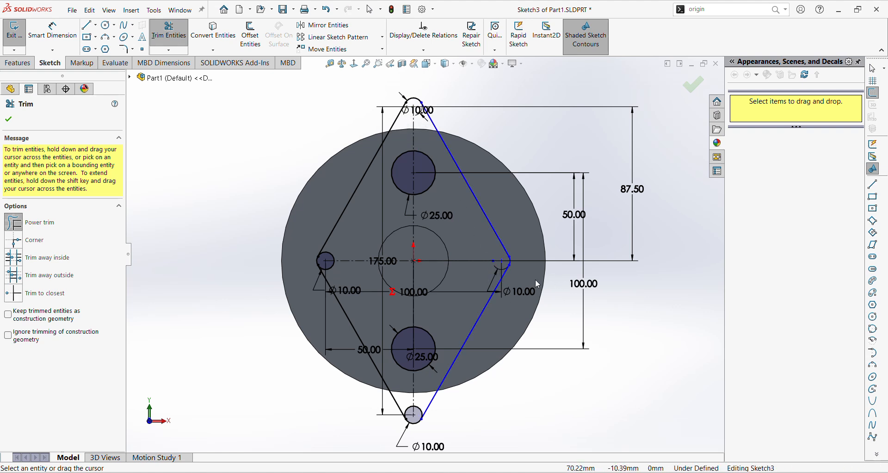
{"action": "key", "text": "Escape"}
{"action": "key", "text": "ctrl+z"}
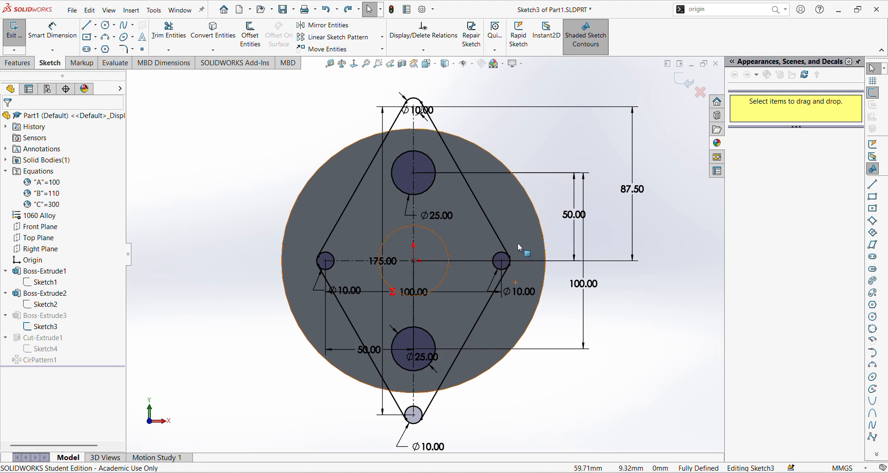
Make the diamond's upper-right line tangent to the right 10 mm circle.
{"action": "left_click", "coordinate": [502, 245]}
{"action": "left_click", "coordinate": [496, 254]}
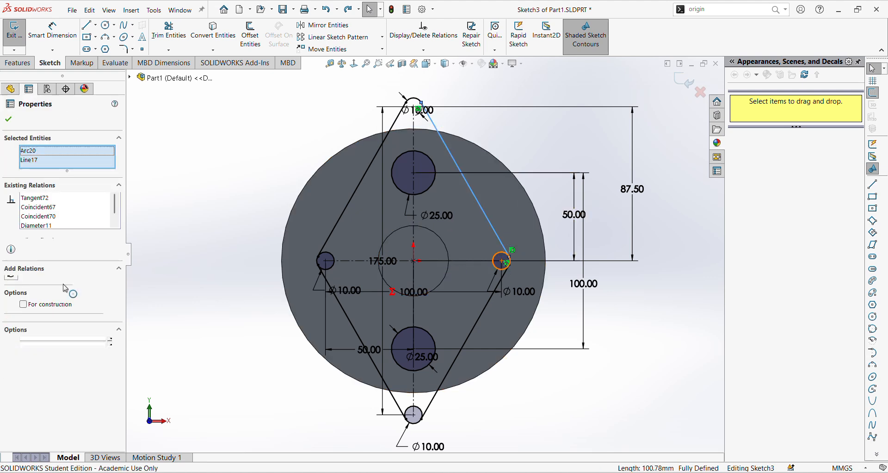
{"action": "left_click", "coordinate": [225, 208]}
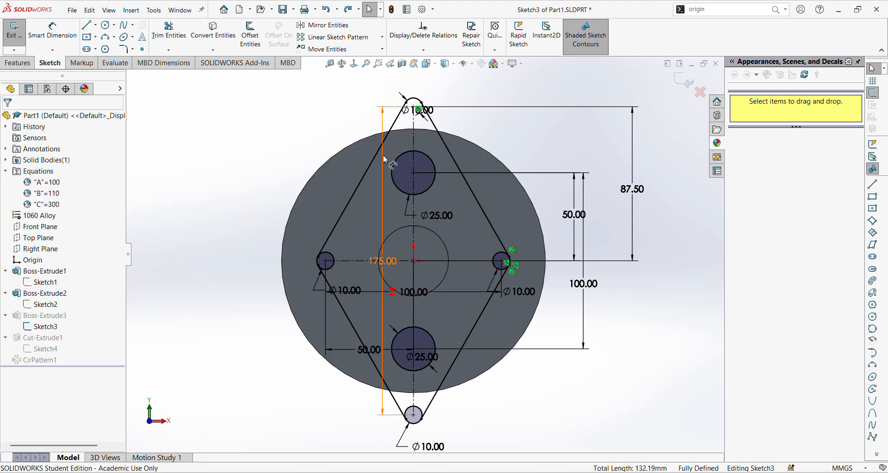
Trim the inner arcs of the right, left and lower 10 mm circles, and exit the sketch to rebuild the flange.
{"action": "left_click", "coordinate": [183, 46]}
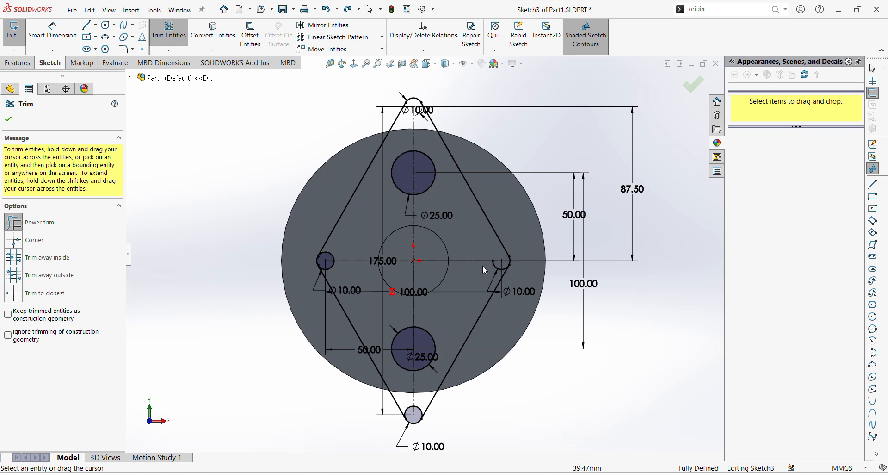
{"action": "left_click_drag", "start_coordinate": [496, 274], "coordinate": [466, 280]}
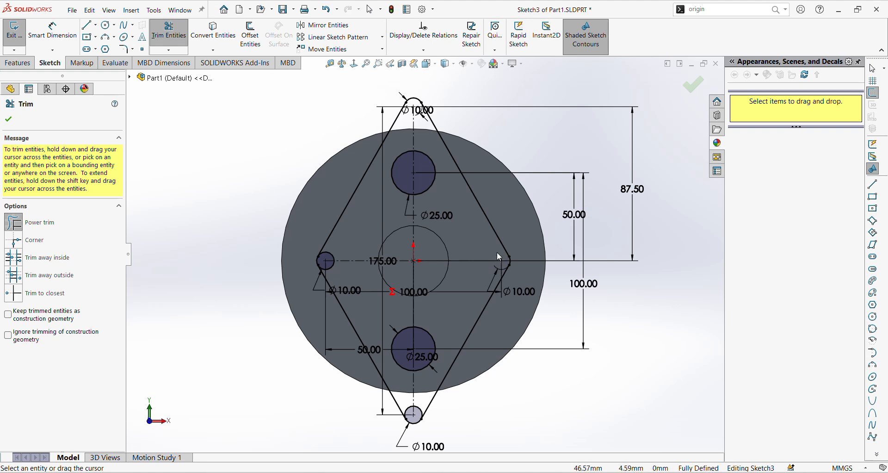
{"action": "left_click_drag", "start_coordinate": [351, 277], "coordinate": [333, 255]}
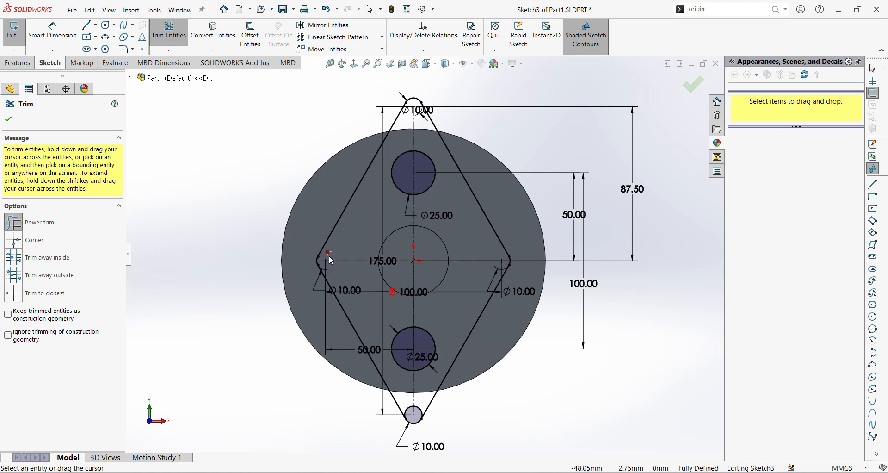
{"action": "left_click_drag", "start_coordinate": [405, 402], "coordinate": [413, 409]}
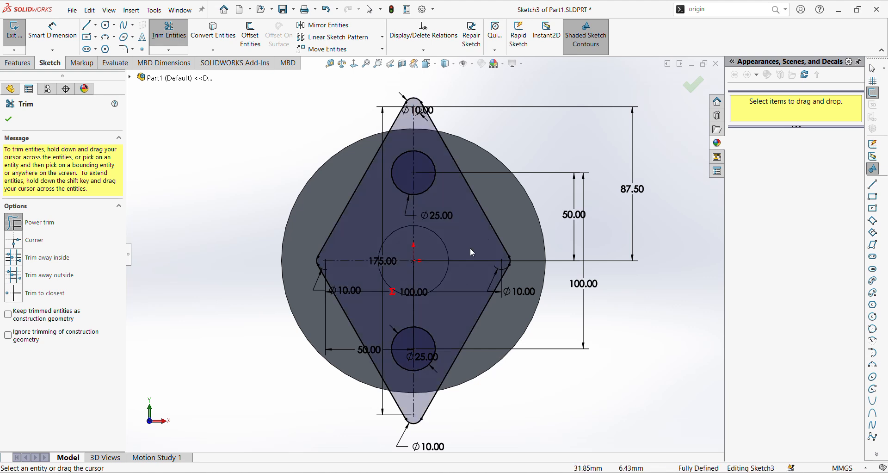
{"action": "left_click", "coordinate": [9, 120]}
{"action": "left_click", "coordinate": [692, 85]}
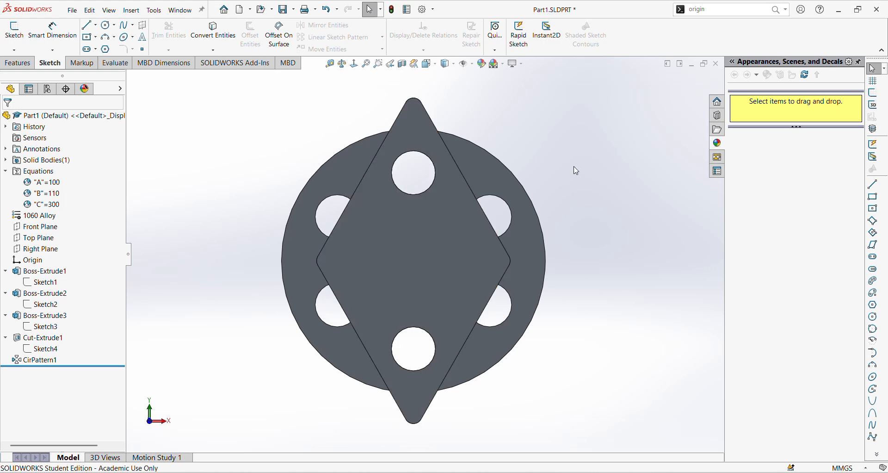
Add a Hole Wizard ANSI Metric M24 hex cap screw counterbore, normal fit, blind 100 mm, at the origin on the diamond flange's outer face.
{"action": "middle_click_drag", "start_coordinate": [591, 233], "coordinate": [620, 220]}
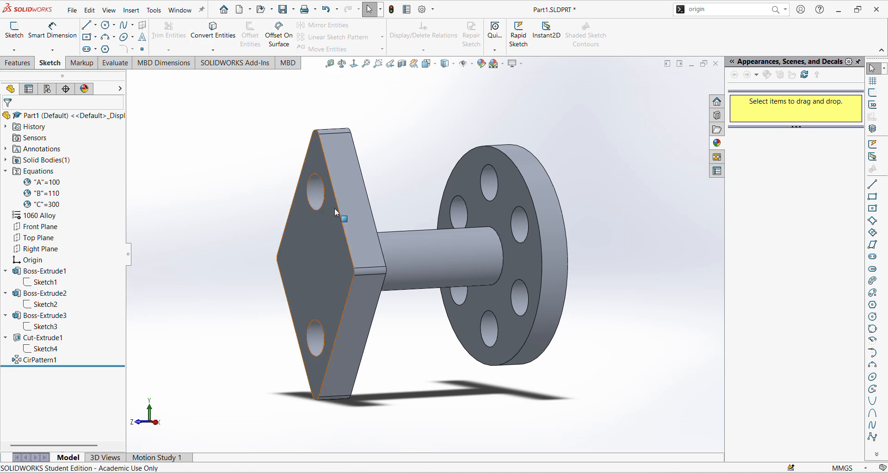
{"action": "left_click", "coordinate": [719, 6]}
{"action": "type", "text": "hole"}
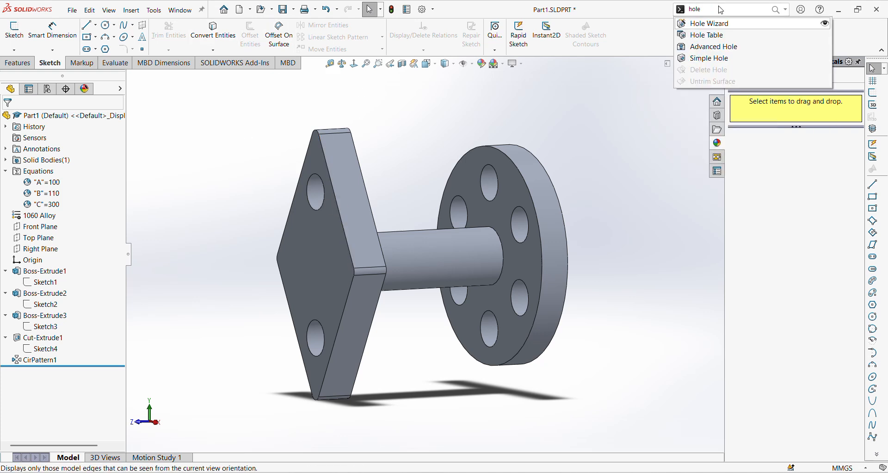
{"action": "left_click", "coordinate": [707, 23]}
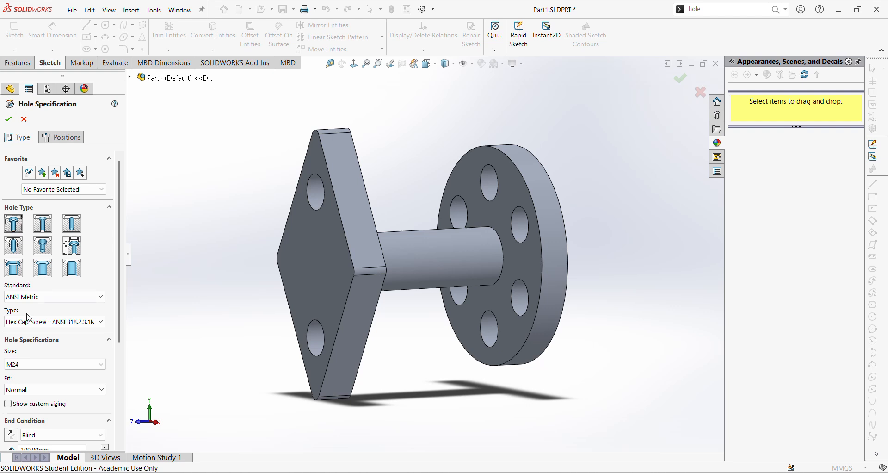
{"action": "scroll", "coordinate": [145, 385], "scroll_direction": "down", "scroll_amount": 1}
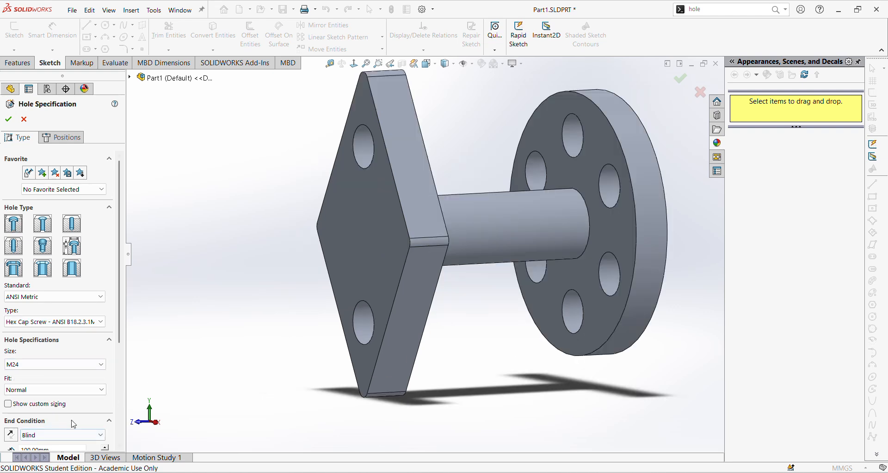
{"action": "middle_click_drag", "start_coordinate": [233, 262], "coordinate": [270, 277]}
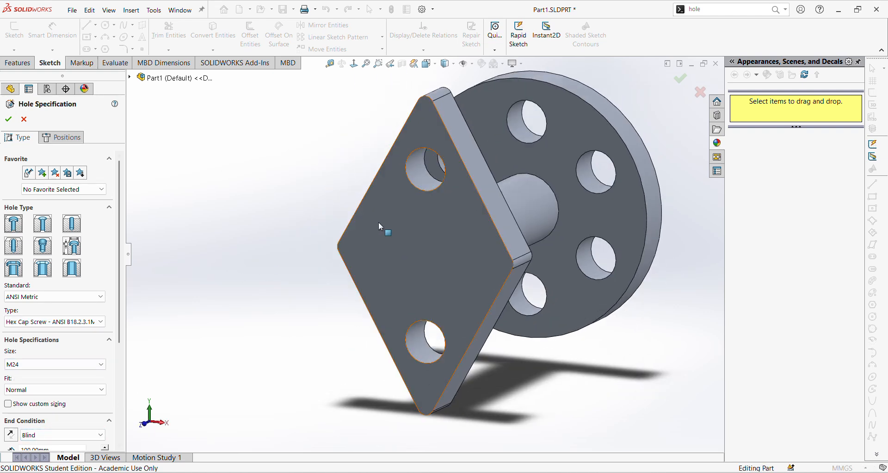
{"action": "left_click", "coordinate": [61, 137]}
{"action": "left_click", "coordinate": [406, 252]}
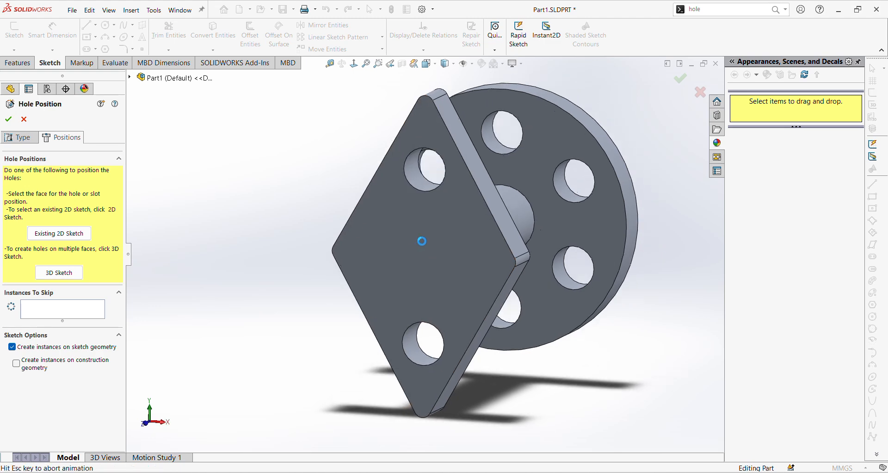
{"action": "left_click", "coordinate": [425, 254]}
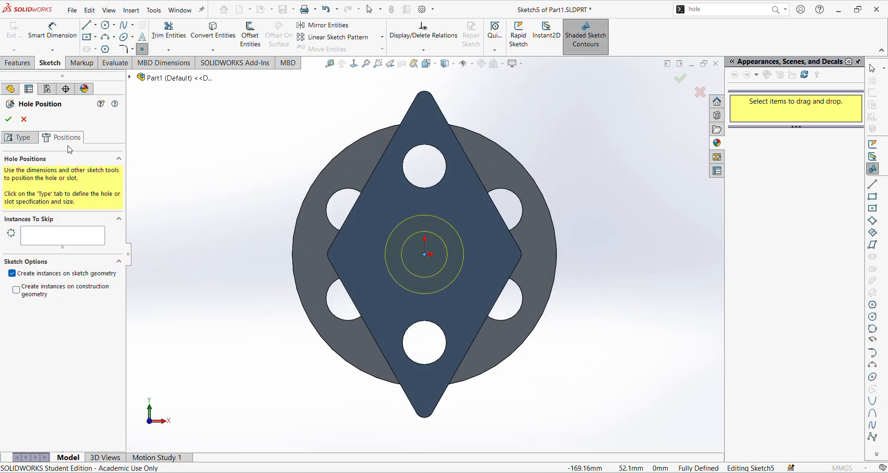
{"action": "left_click", "coordinate": [11, 119]}
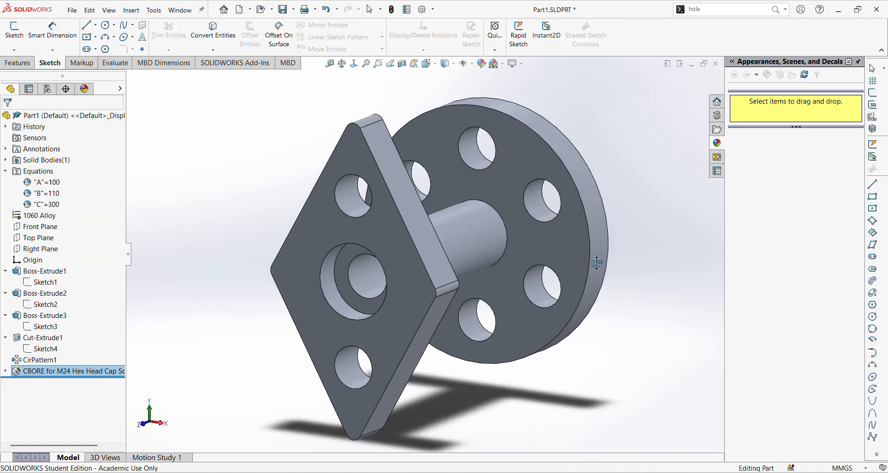
Examine the counterbored hole's depth inside the shaft in wireframe display, and restore the shaded display with edges.
{"action": "left_click", "coordinate": [455, 64]}
{"action": "left_click", "coordinate": [446, 128]}
{"action": "middle_click_drag", "start_coordinate": [458, 358], "coordinate": [460, 313]}
{"action": "middle_click_drag", "start_coordinate": [444, 345], "coordinate": [446, 139]}
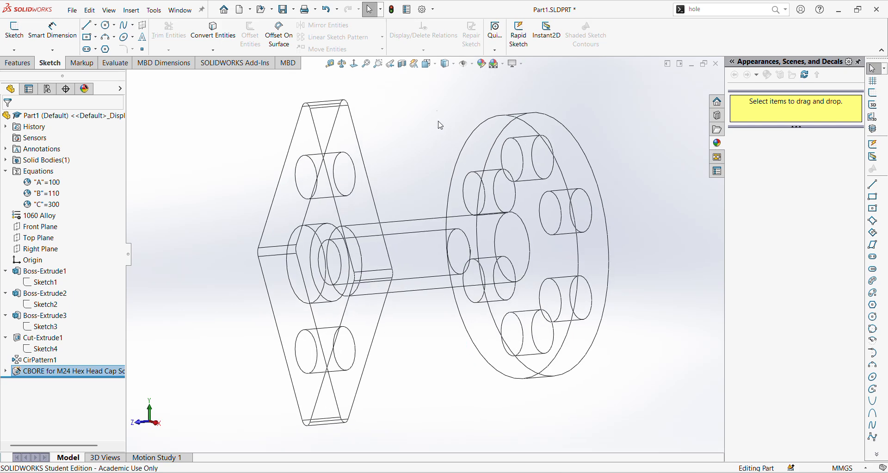
{"action": "left_click", "coordinate": [449, 63]}
{"action": "left_click", "coordinate": [447, 78]}
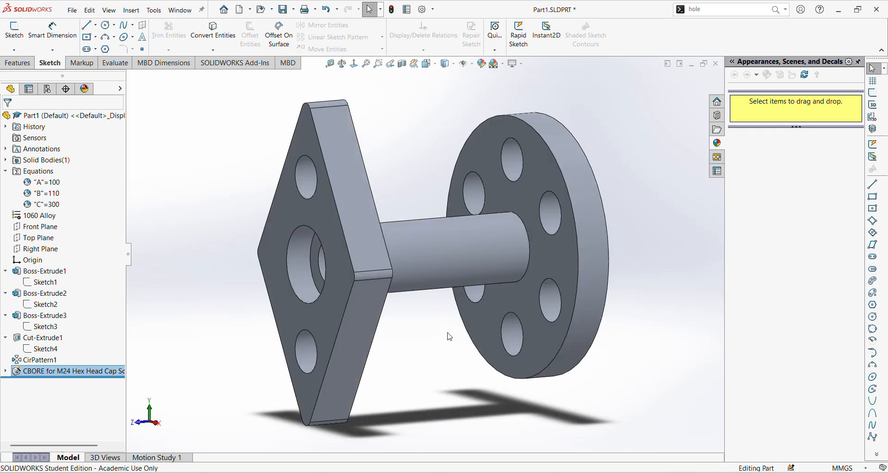
Review the model from the front and at an angle, and switch to the 4th Advanced Part - Edits drawing.
{"action": "middle_click_drag", "start_coordinate": [449, 337], "coordinate": [461, 375]}
{"action": "key", "text": "ctrl+1"}
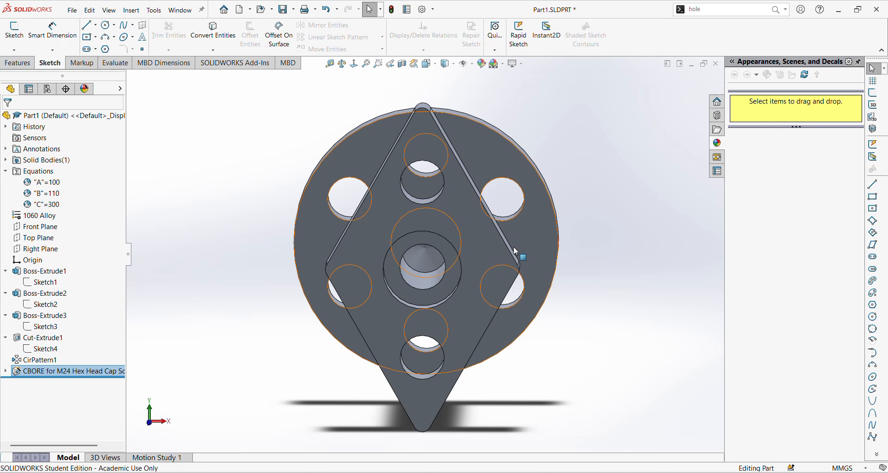
{"action": "middle_click_drag", "start_coordinate": [635, 230], "coordinate": [576, 216]}
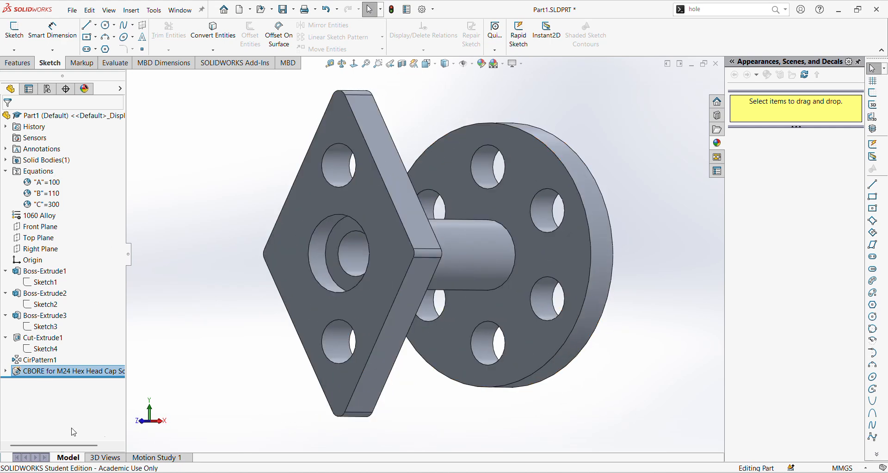
{"action": "mouse_move", "coordinate": [276, 472]}
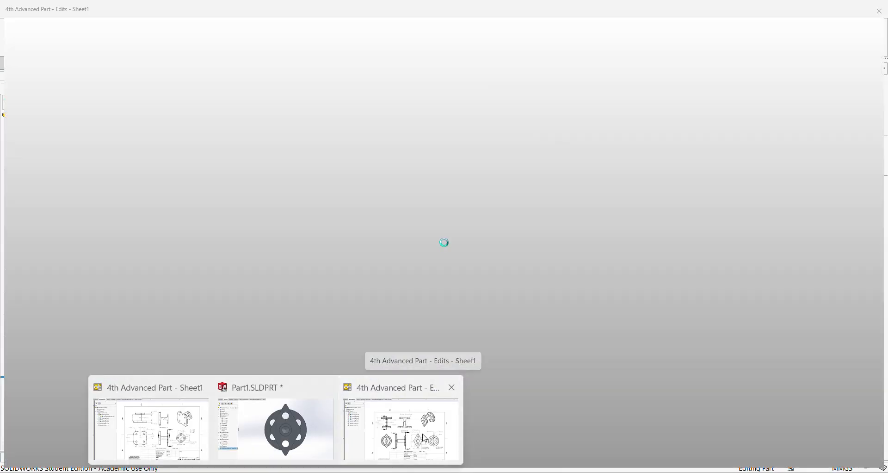
{"action": "left_click", "coordinate": [400, 430]}
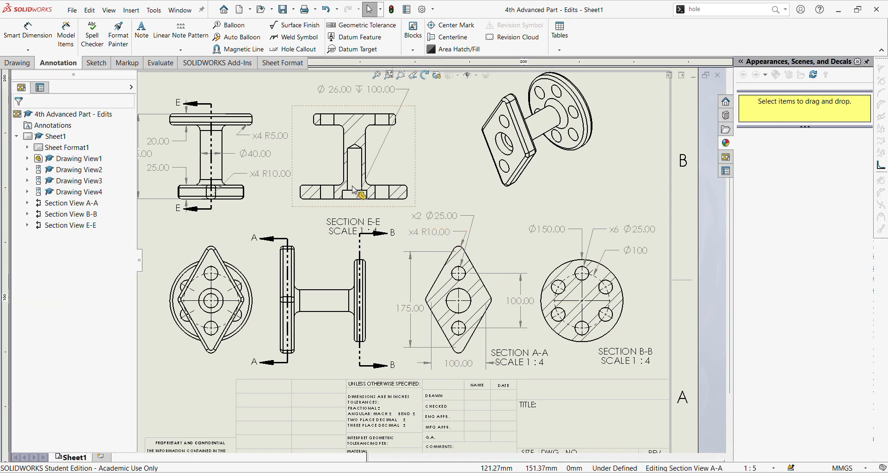
Add a hole callout to the central counterbored hole in Section E-E, placing its text between the section view and the isometric view.
{"action": "key", "text": "f"}
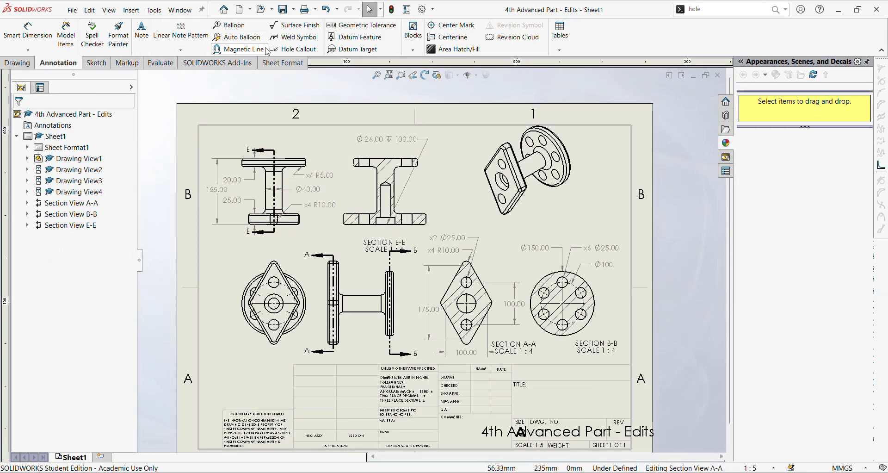
{"action": "left_click", "coordinate": [294, 49]}
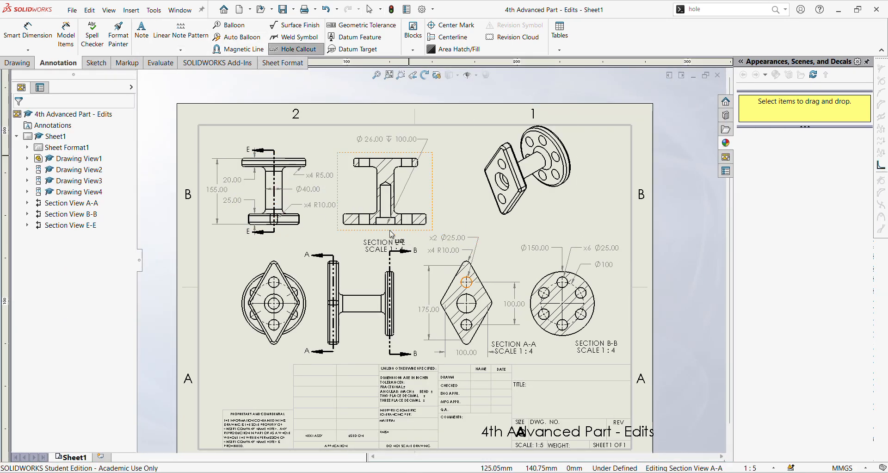
{"action": "left_click", "coordinate": [467, 281]}
{"action": "left_click", "coordinate": [471, 240]}
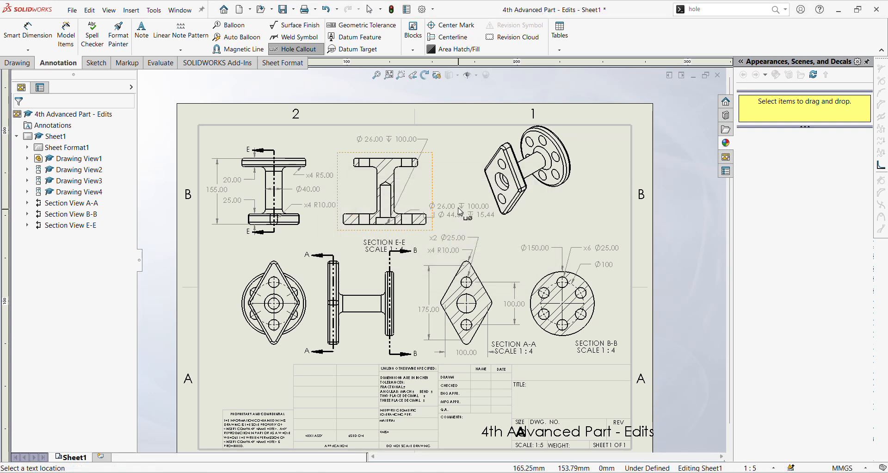
{"action": "left_click", "coordinate": [447, 181]}
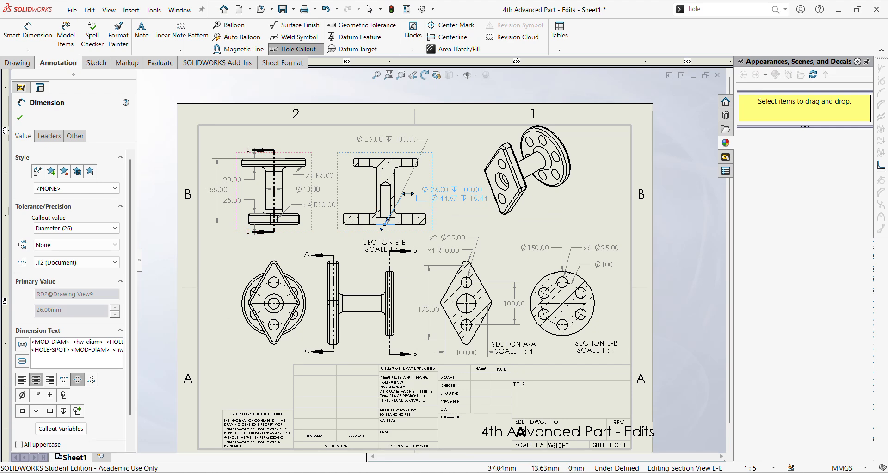
Switch to the Part1 model and check the hole specification of the M24 counterbore, leaving it without changes.
{"action": "key", "text": "ctrl+Tab"}
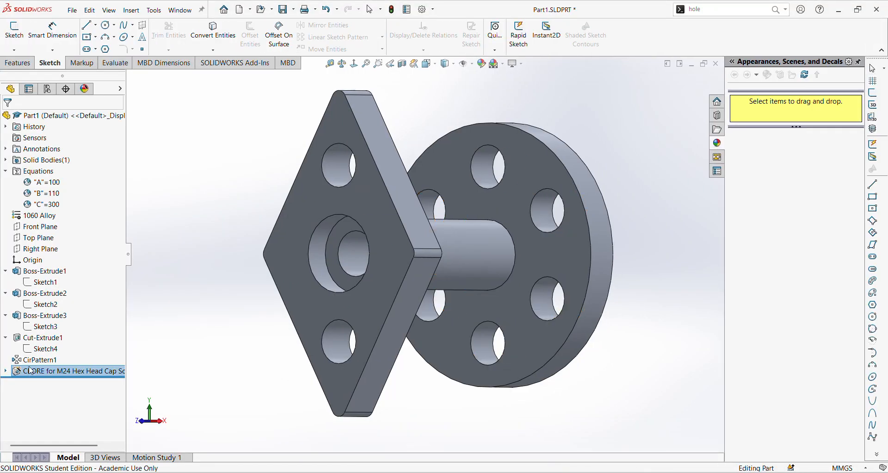
{"action": "right_click", "coordinate": [30, 370]}
{"action": "left_click", "coordinate": [37, 303]}
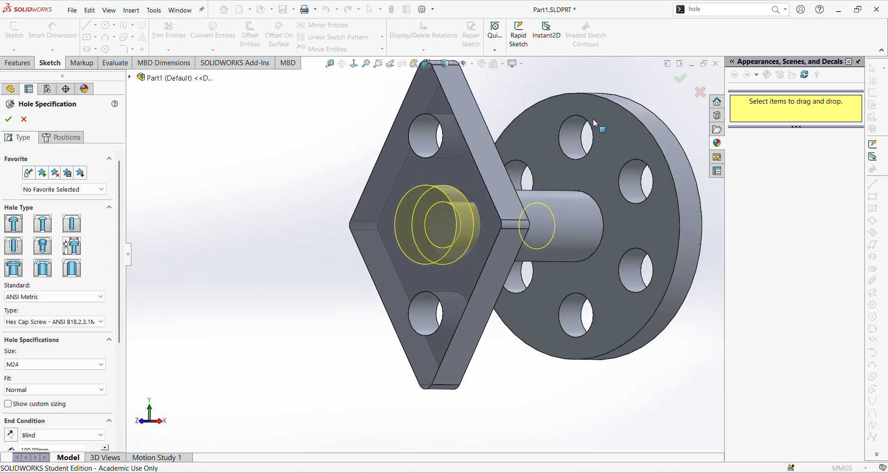
{"action": "key", "text": "Escape"}
{"action": "scroll", "coordinate": [423, 279], "scroll_direction": "up", "scroll_amount": 4}
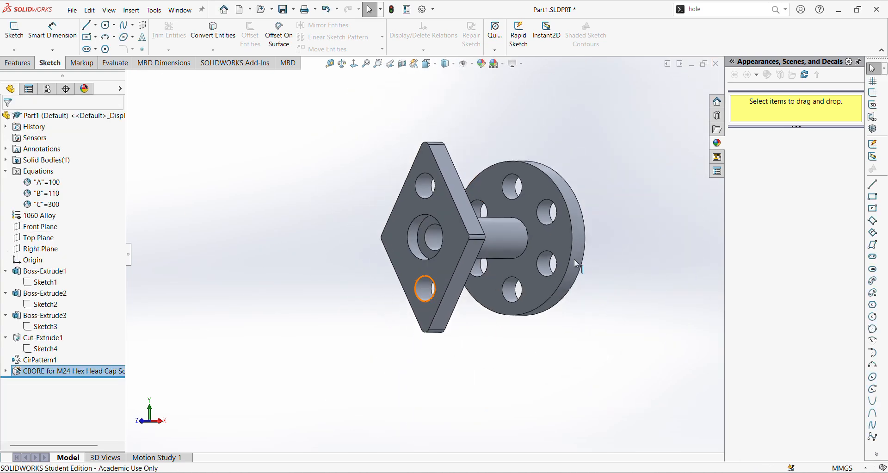
Fillet the two circular edges where the shaft meets the round and diamond flanges with a 10 mm radius.
{"action": "left_click", "coordinate": [557, 183]}
{"action": "mouse_move", "coordinate": [543, 166]}
{"action": "middle_mouse_down"}
{"action": "mouse_move", "coordinate": [559, 172]}
{"action": "mouse_move", "coordinate": [563, 199]}
{"action": "mouse_move", "coordinate": [495, 194]}
{"action": "middle_mouse_up"}
{"action": "left_click", "coordinate": [18, 63]}
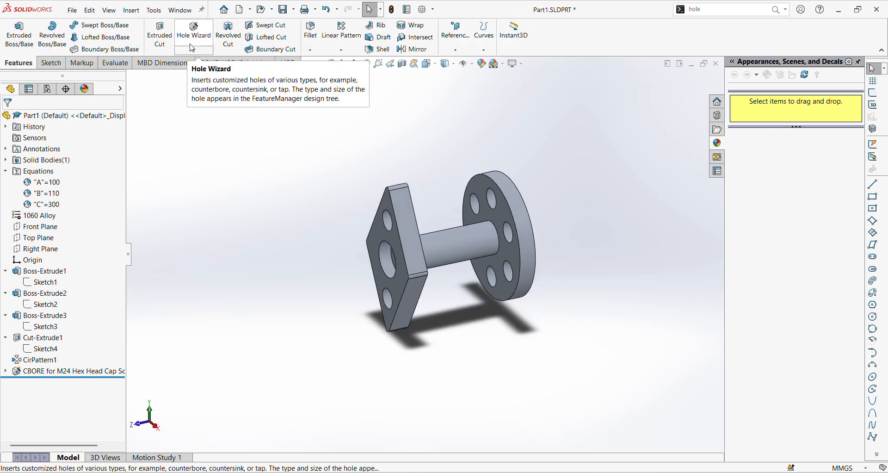
{"action": "left_click", "coordinate": [310, 30]}
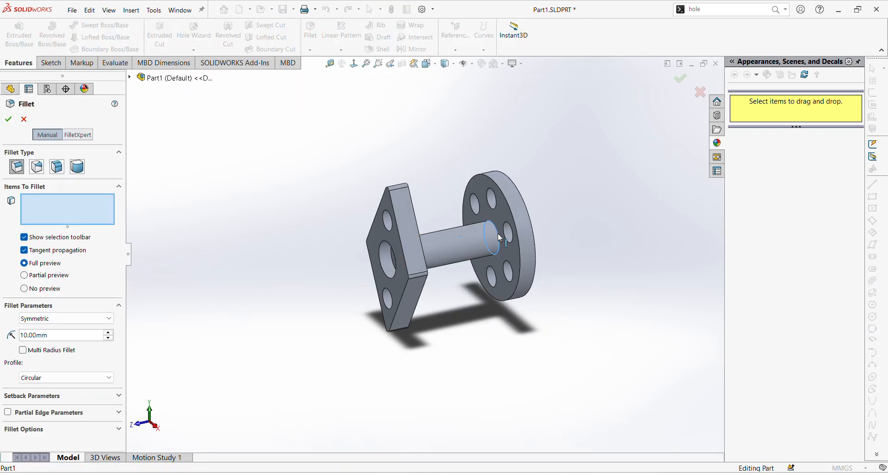
{"action": "left_click", "coordinate": [498, 240]}
{"action": "middle_click_drag", "start_coordinate": [440, 308], "coordinate": [403, 256]}
{"action": "left_click", "coordinate": [403, 253]}
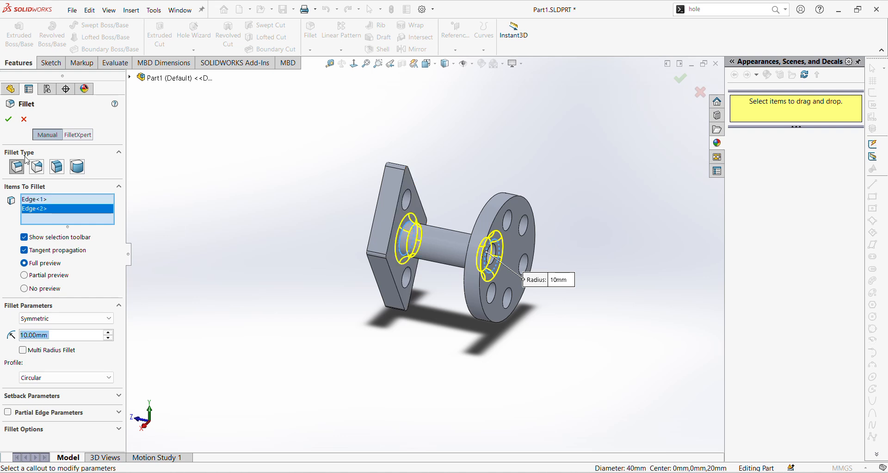
{"action": "key", "text": "Return"}
Fillet the front and back outer edges of both the diamond flange and the round flange with a 5 mm radius.
{"action": "left_click", "coordinate": [310, 35]}
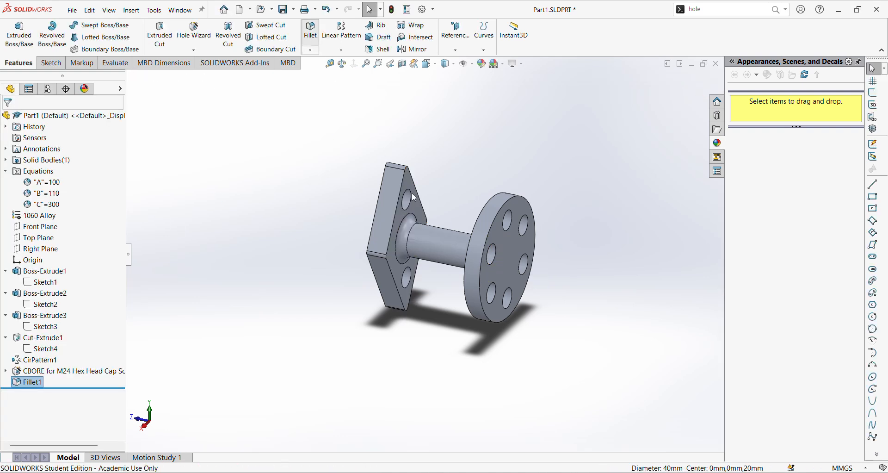
{"action": "left_click", "coordinate": [400, 212]}
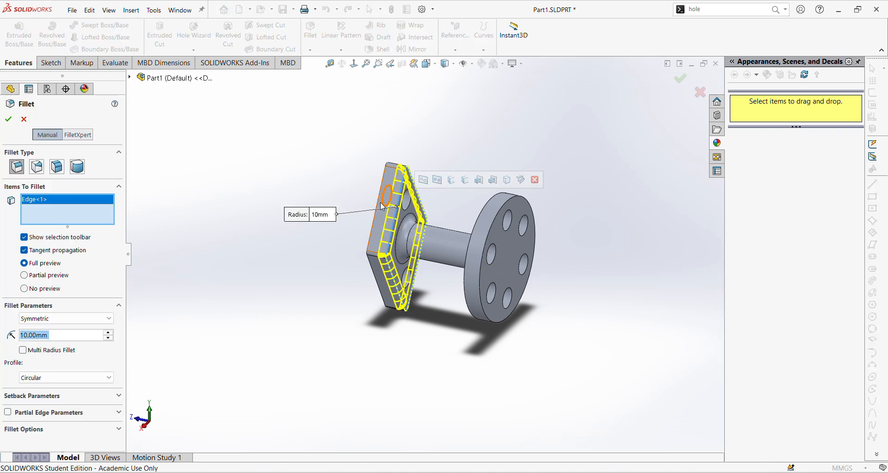
{"action": "left_click", "coordinate": [376, 208]}
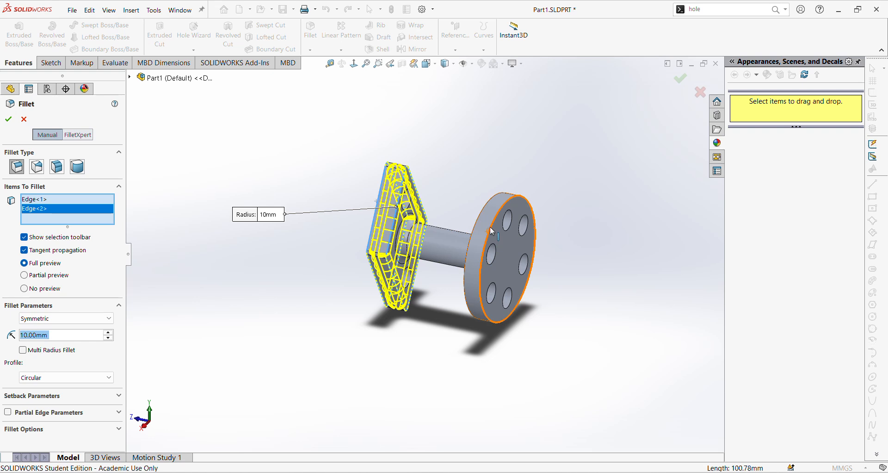
{"action": "left_click", "coordinate": [489, 228]}
{"action": "left_click", "coordinate": [476, 218]}
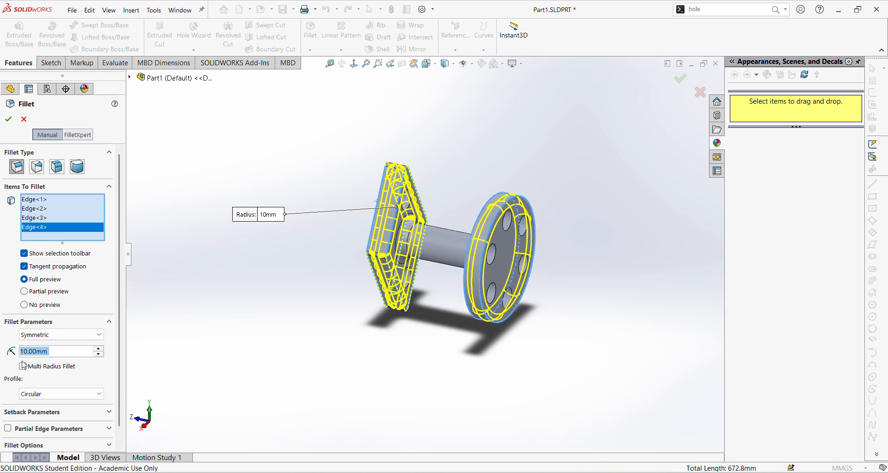
{"action": "type", "text": "5"}
{"action": "key", "text": "Return"}
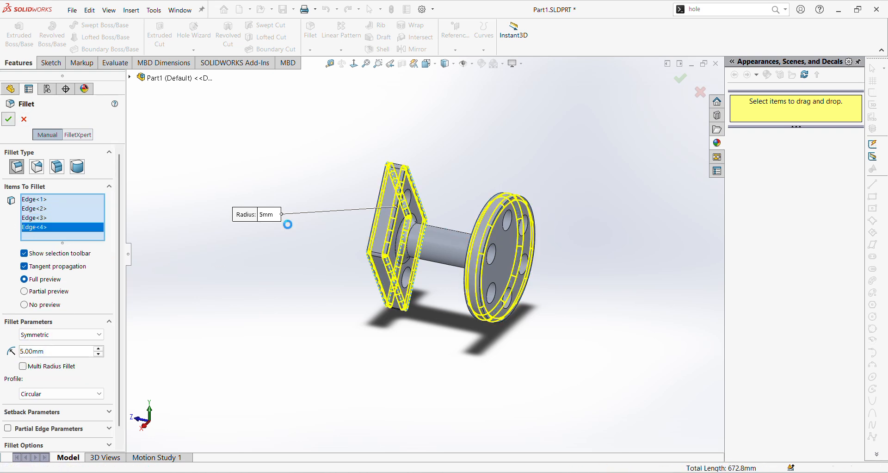
{"action": "left_click", "coordinate": [8, 118]}
{"action": "middle_click_drag", "start_coordinate": [288, 229], "coordinate": [374, 270]}
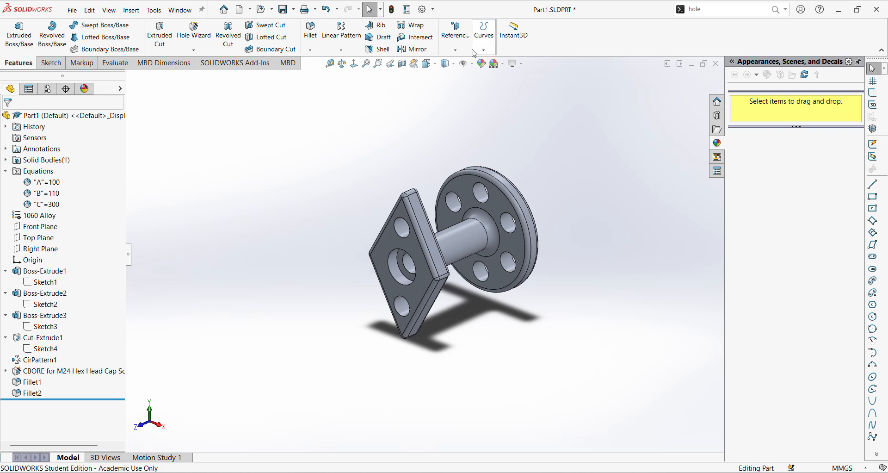
{"action": "key", "text": "space"}
{"action": "left_click", "coordinate": [484, 129]}
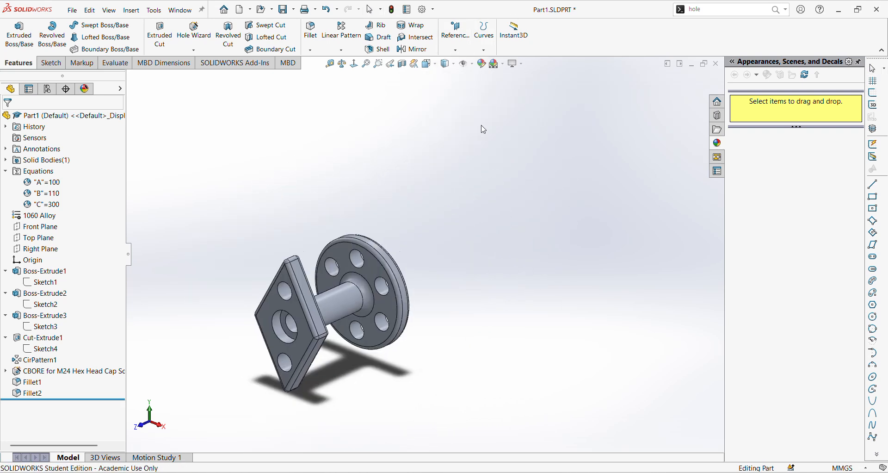